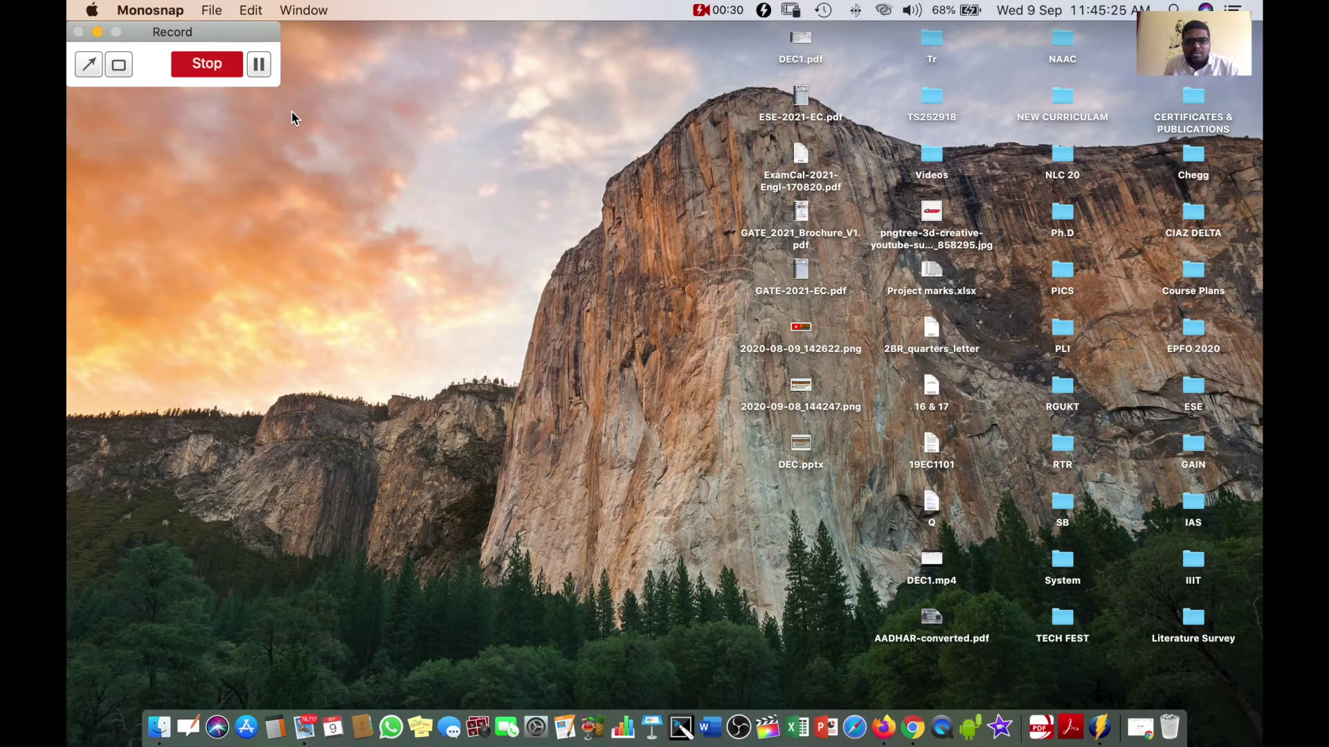
# - Switch to Chrome, search Google for "open board", and open the Download OpenBoard page full screen
pyautogui.click(1146, 735)
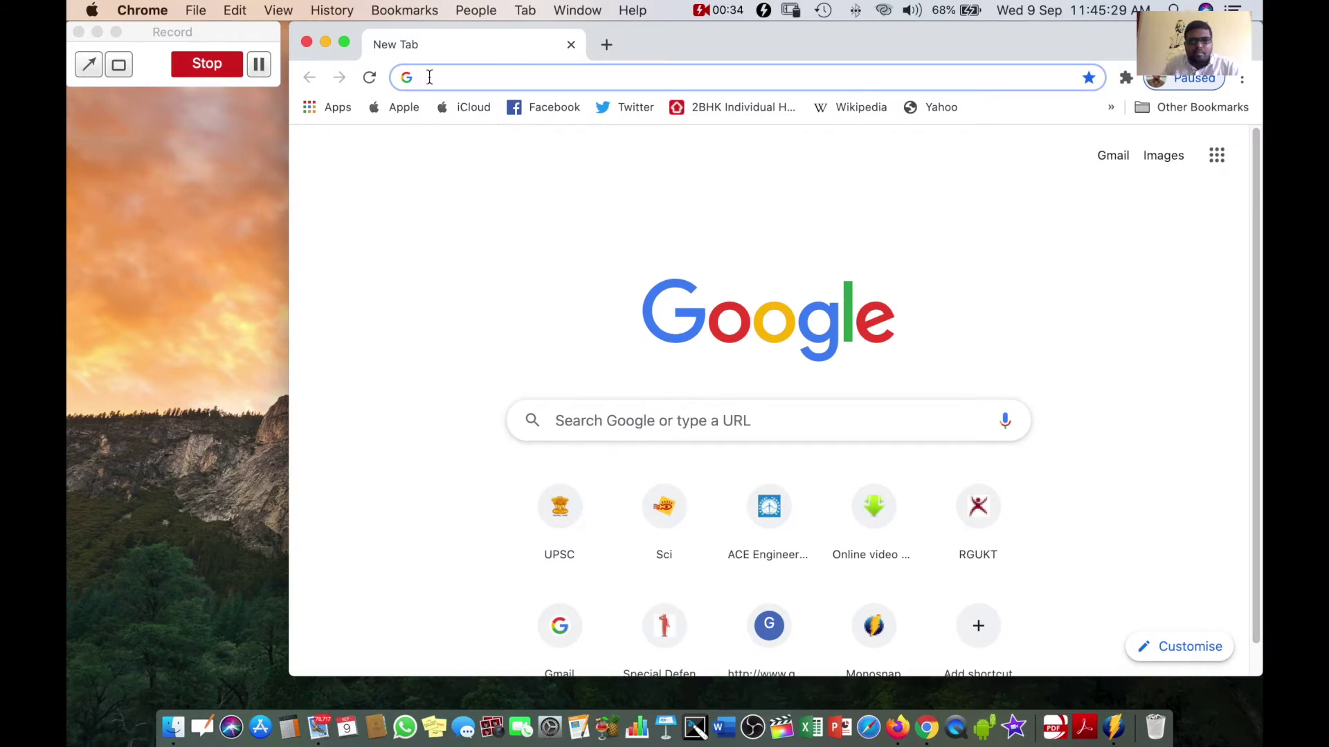
pyautogui.write('open board')
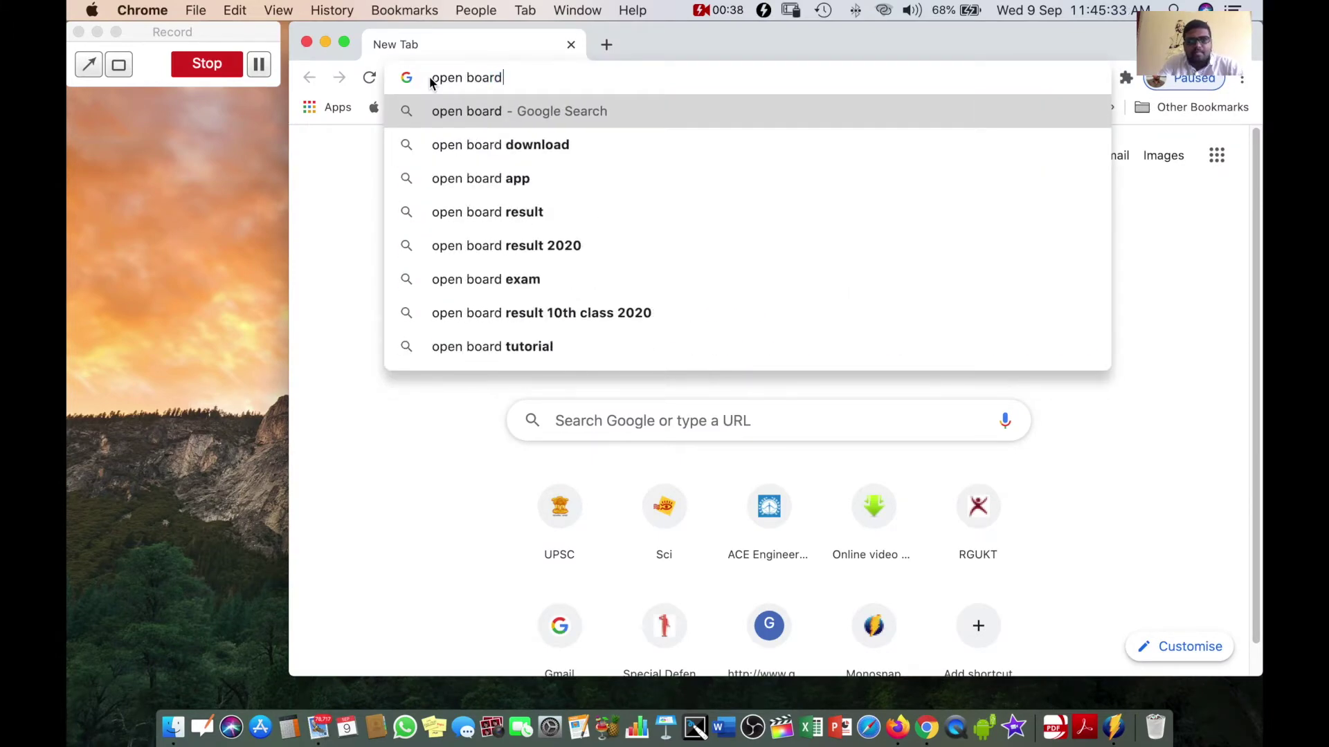
pyautogui.press('Return')
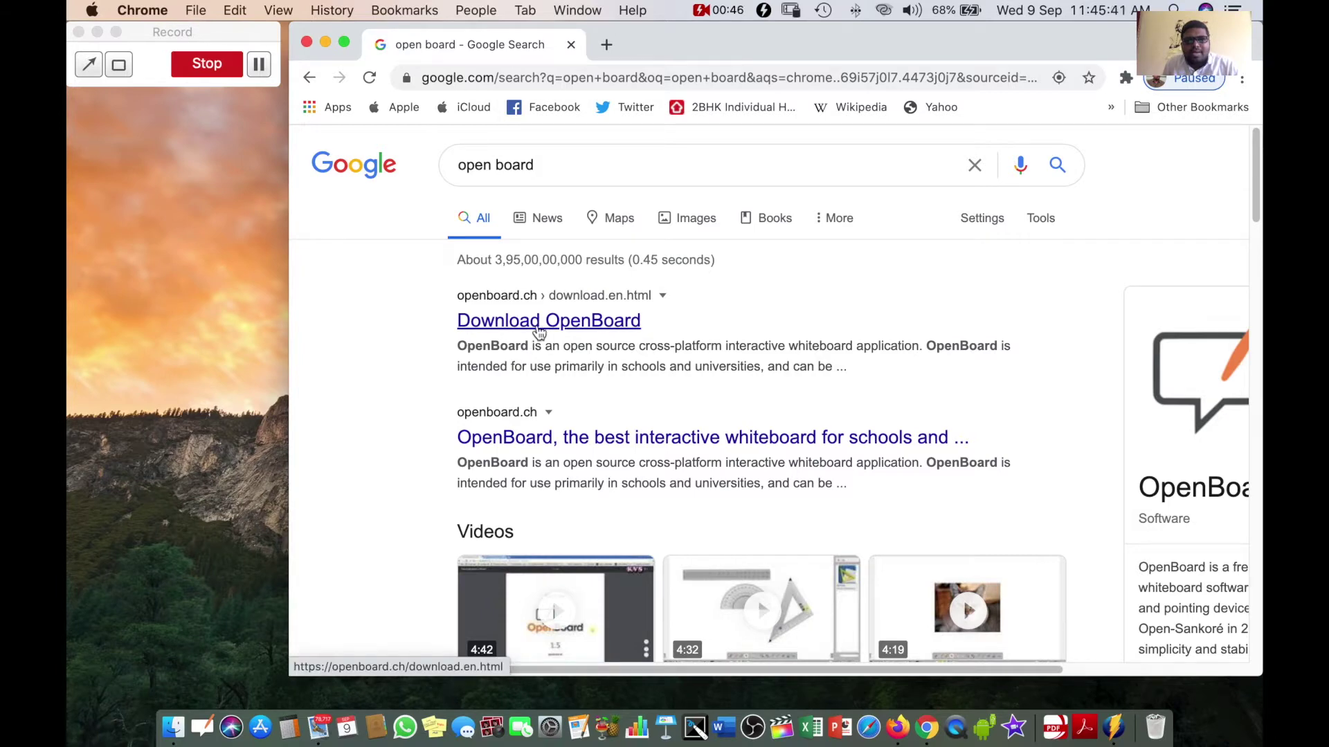
pyautogui.click(539, 323)
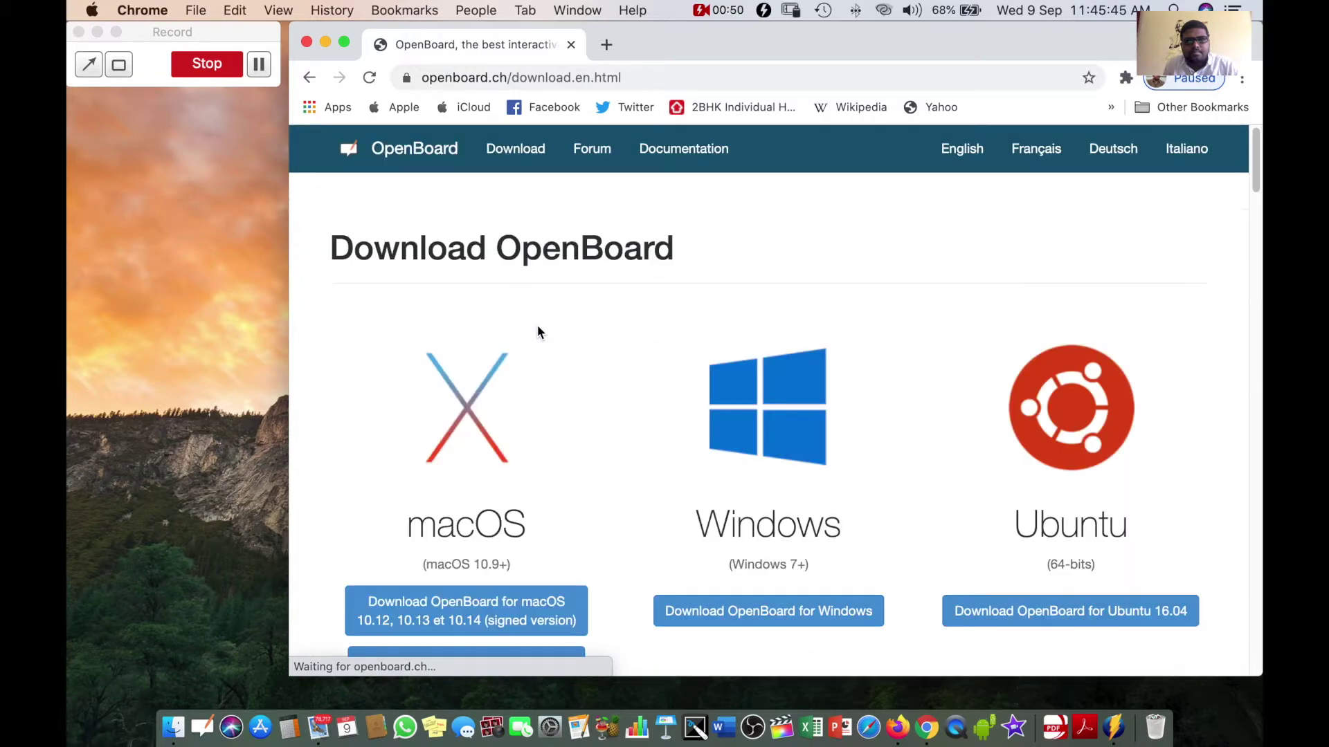
pyautogui.click(344, 42)
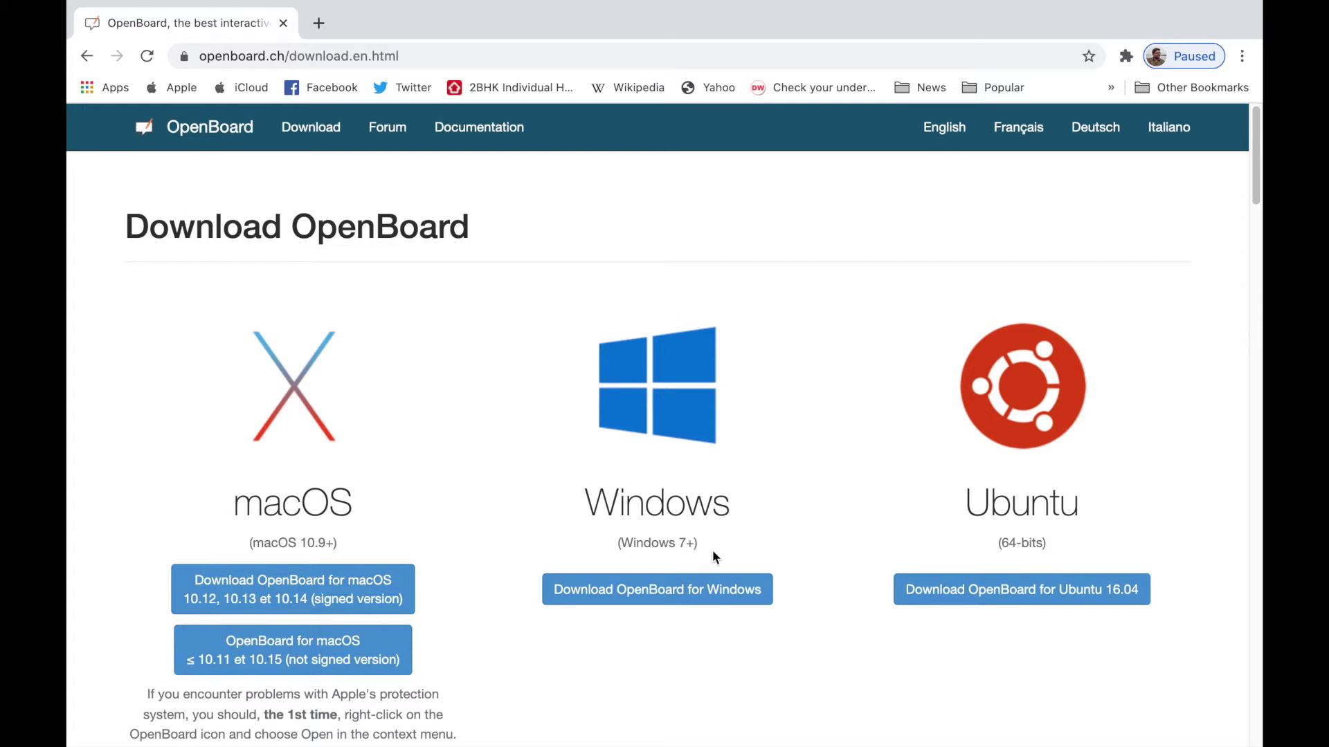
# - Examine the signed and not signed macOS download options on the Download OpenBoard page
pyautogui.scroll(-2, 515, 597)
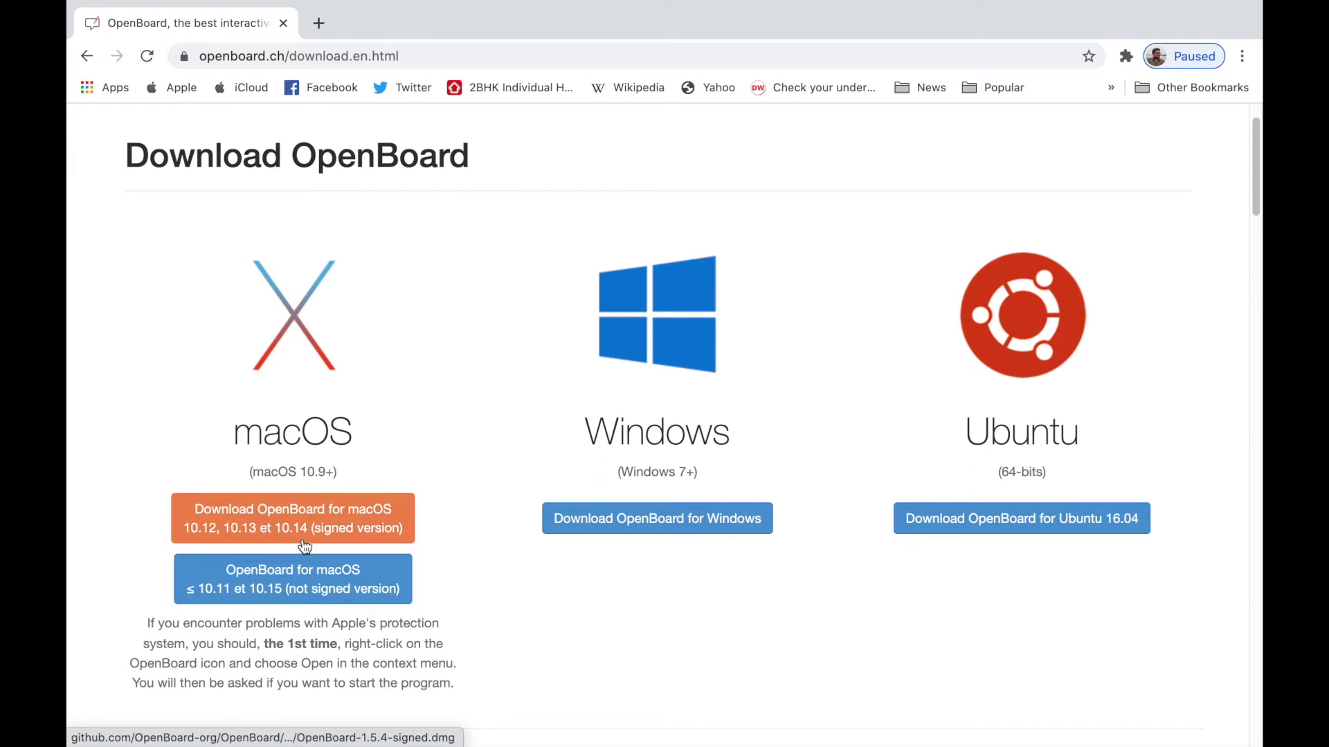
pyautogui.click(297, 512)
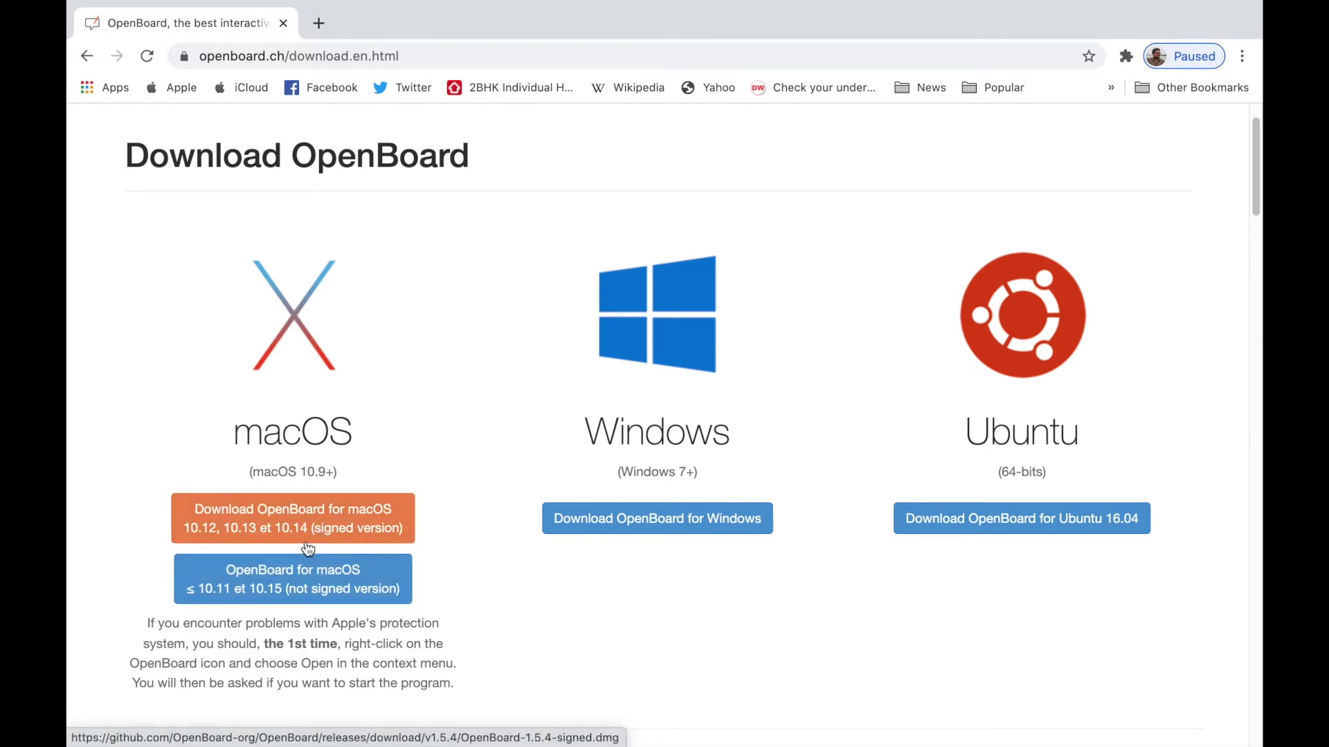
pyautogui.click(276, 603)
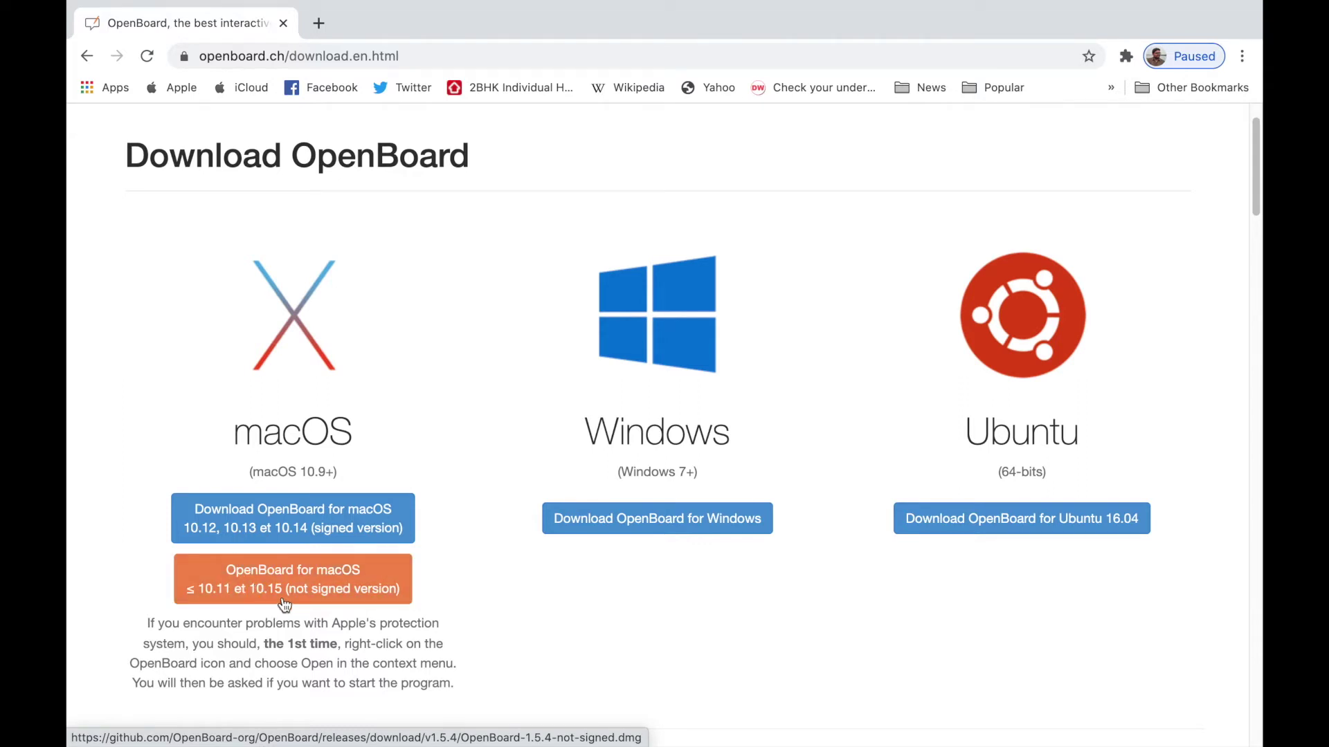
pyautogui.click(285, 599)
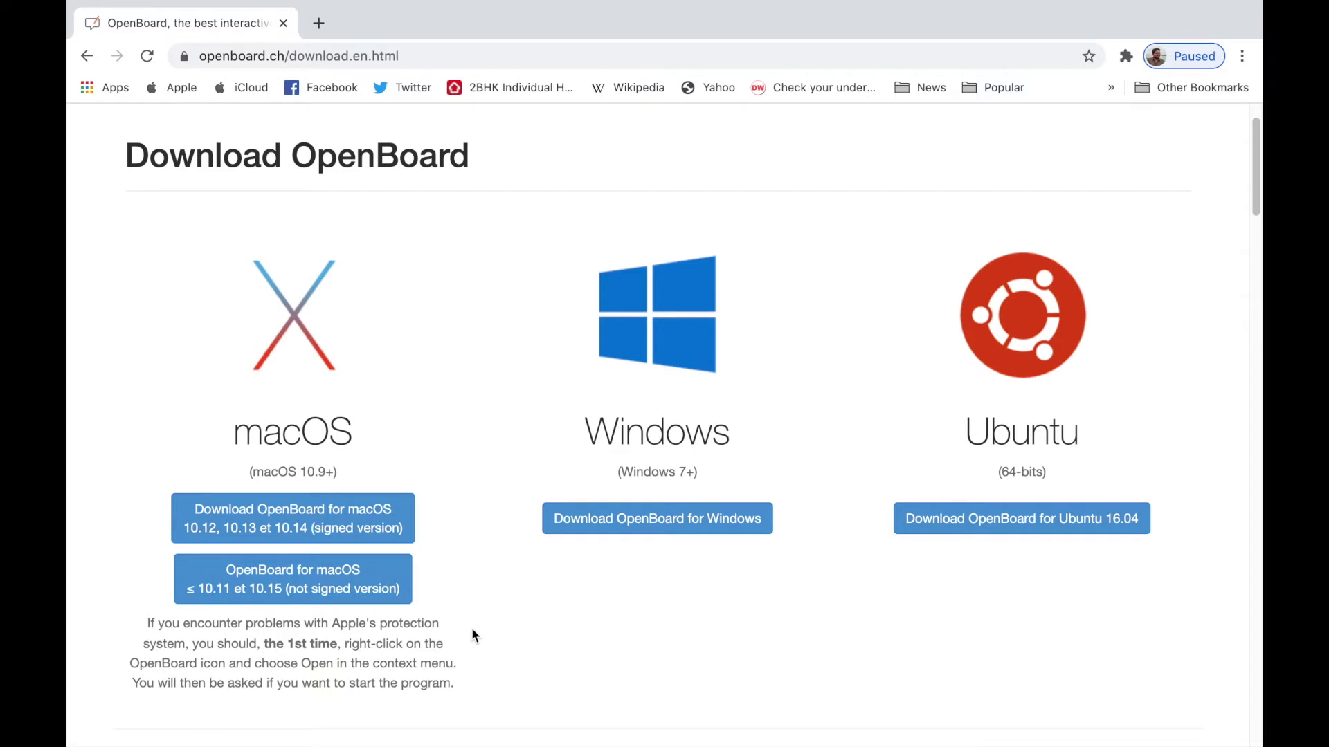
pyautogui.scroll(1, 470, 629)
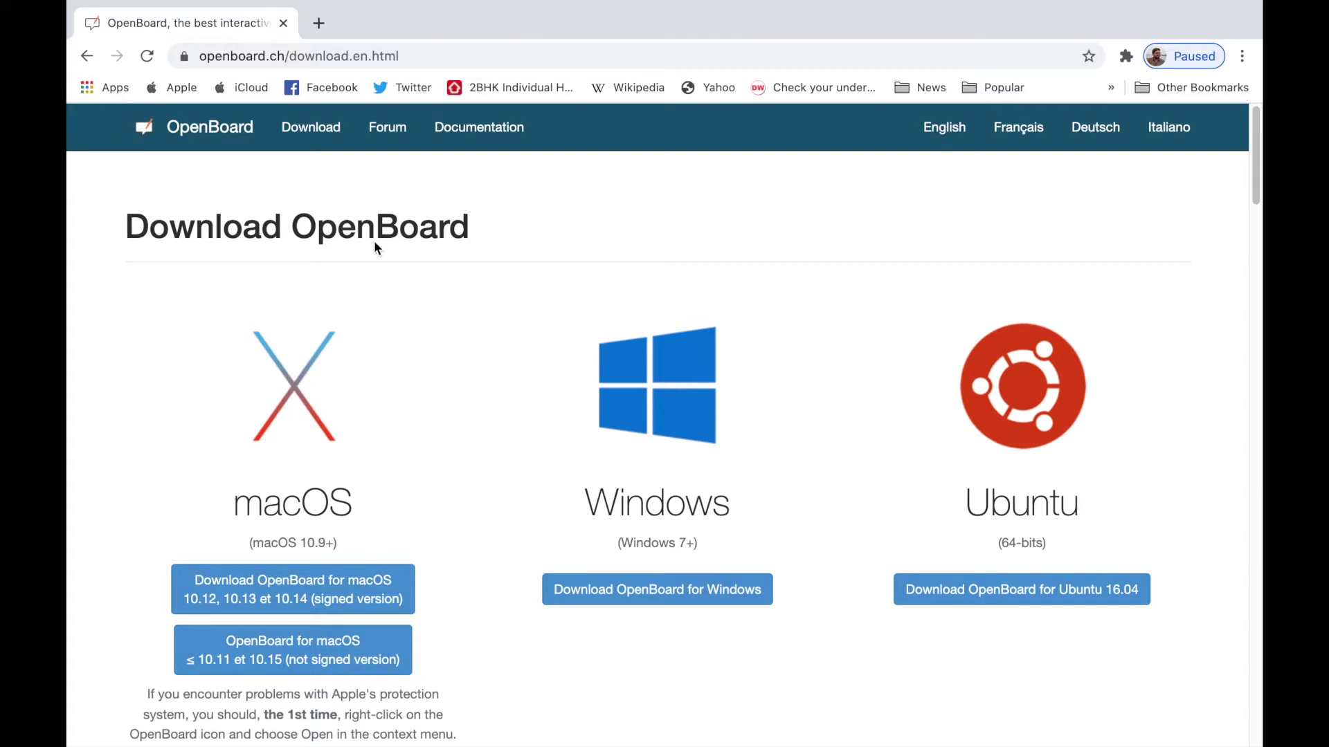
# - Take the browser out of full screen and minimize its window to reveal the desktop
pyautogui.moveTo(218, 6)
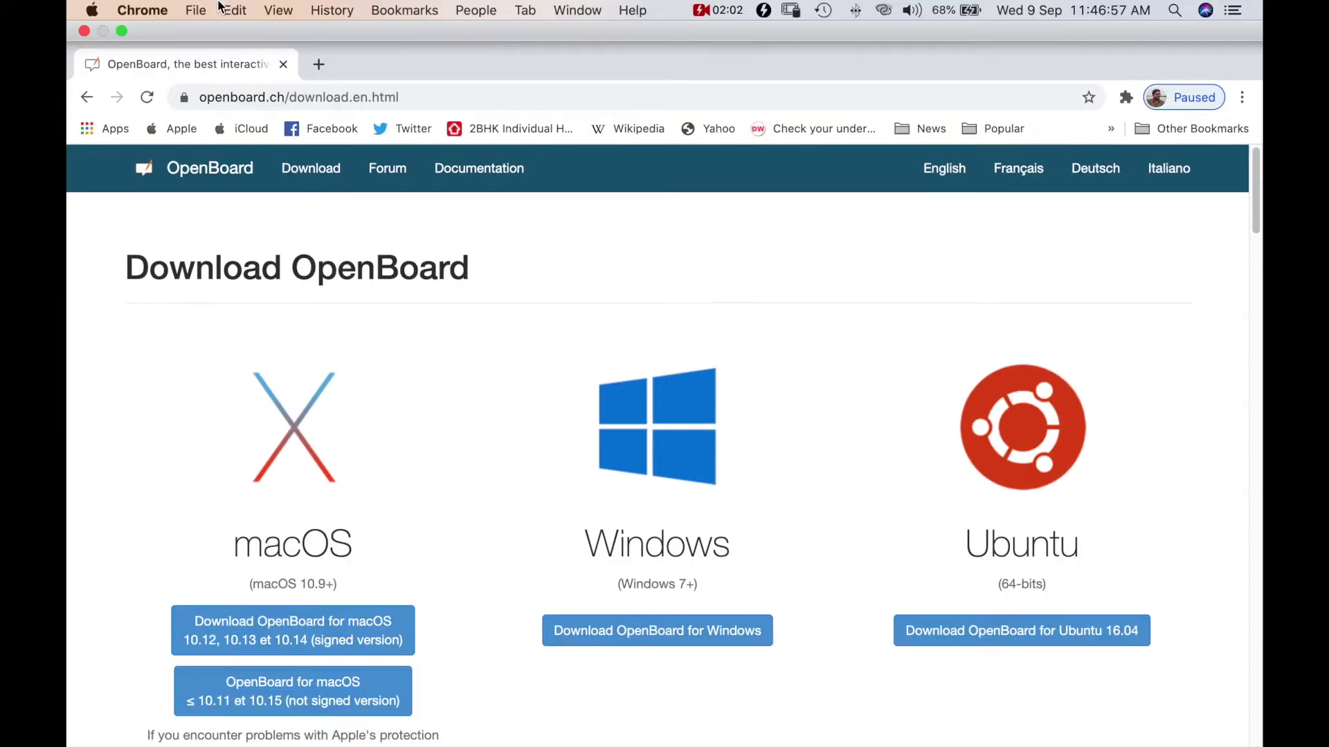
pyautogui.click(121, 30)
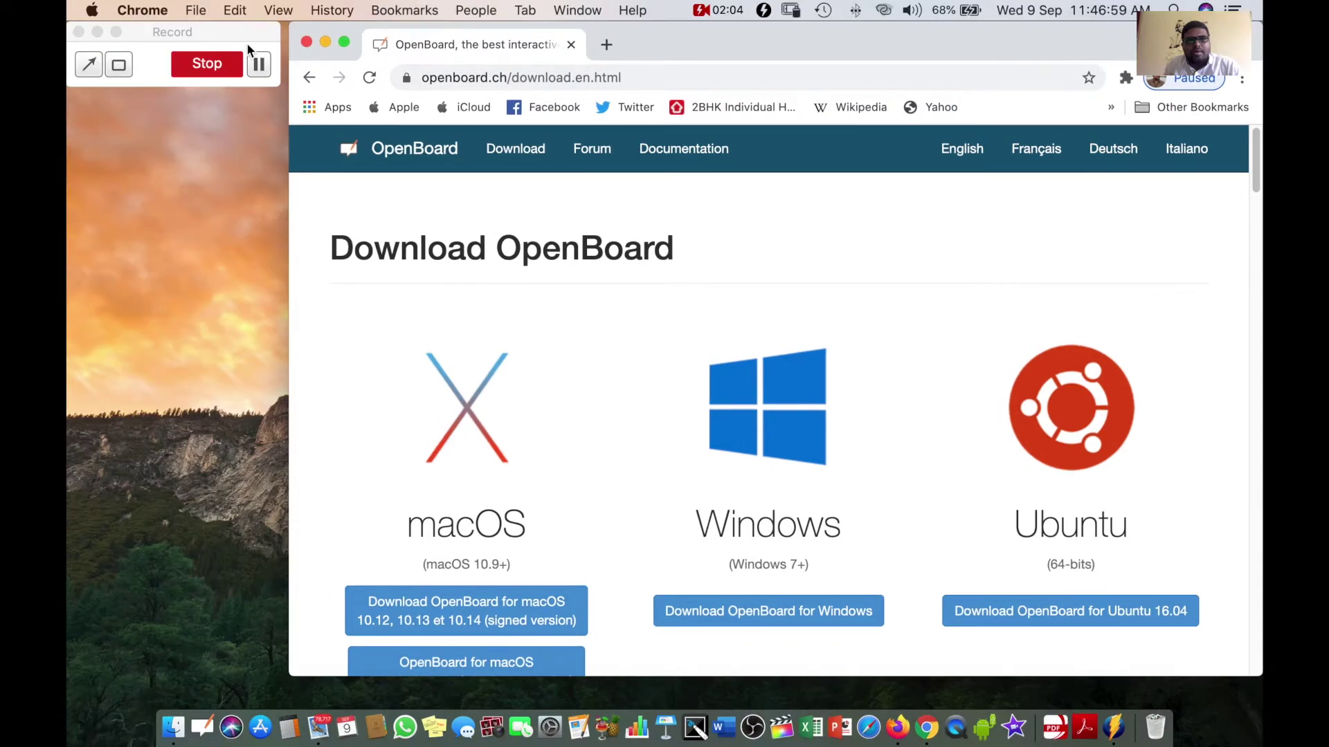
pyautogui.click(325, 42)
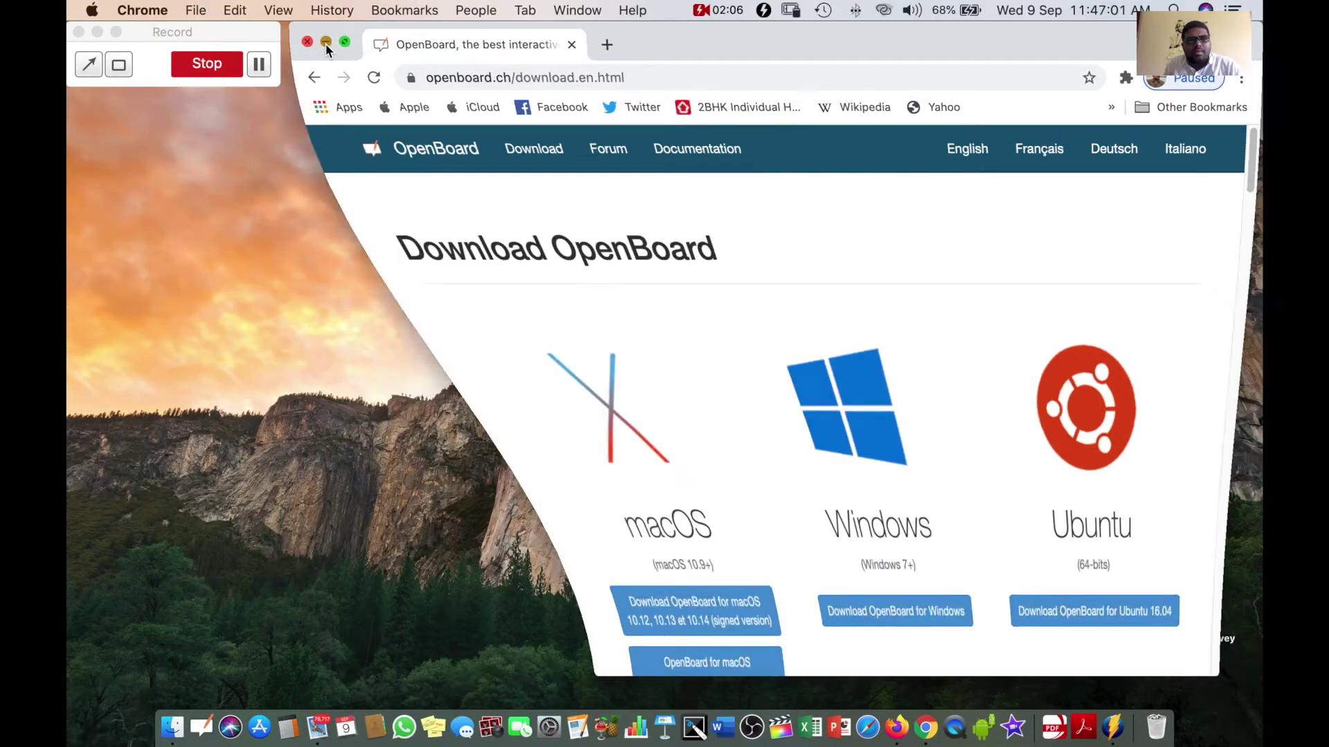
pyautogui.click(146, 36)
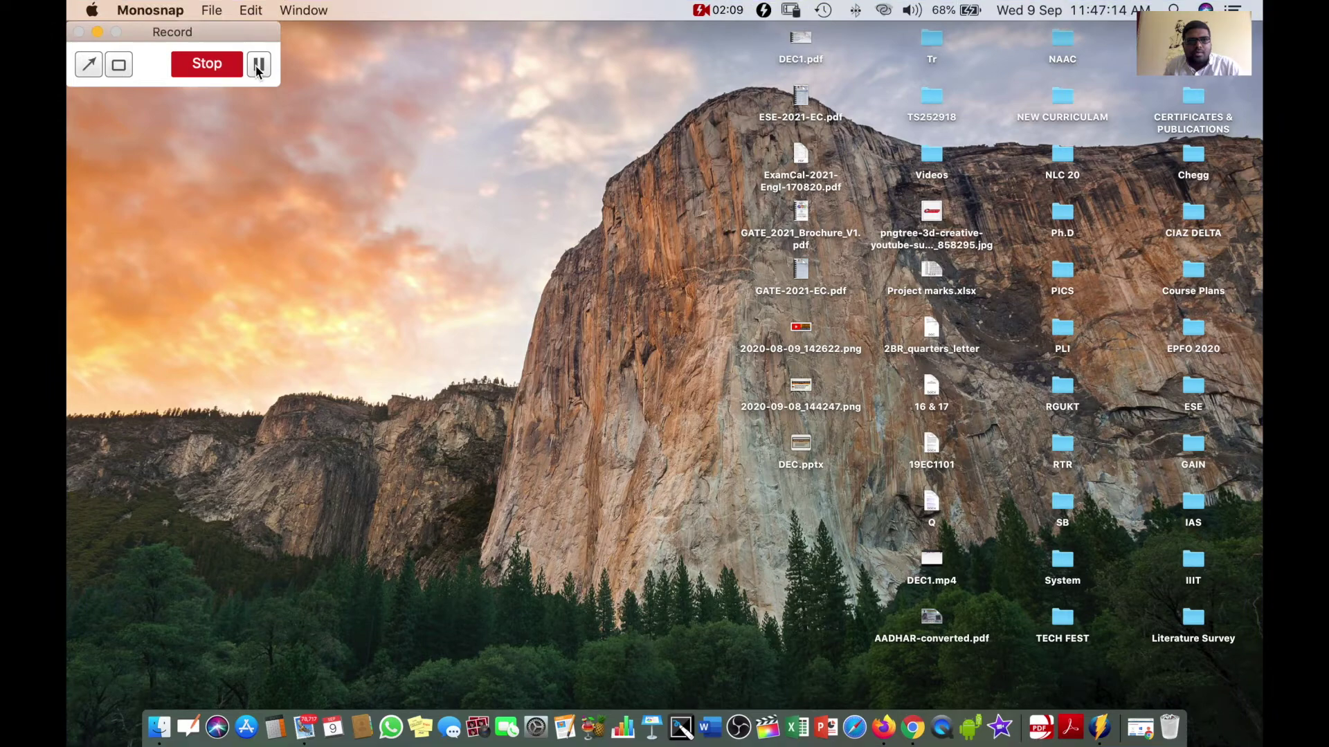
# - Launch OpenBoard from Finder's Applications folder and move the Record window clear of the stylus palette
pyautogui.click(160, 727)
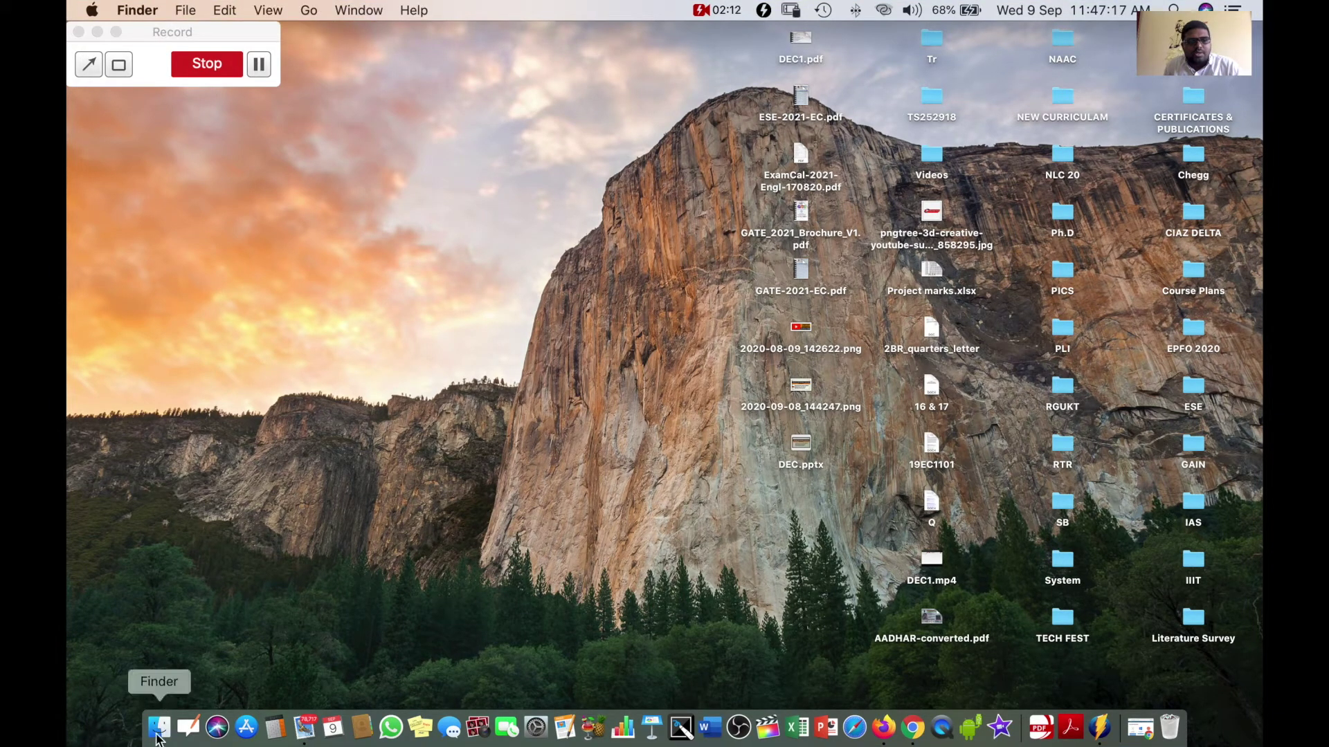
pyautogui.click(159, 728)
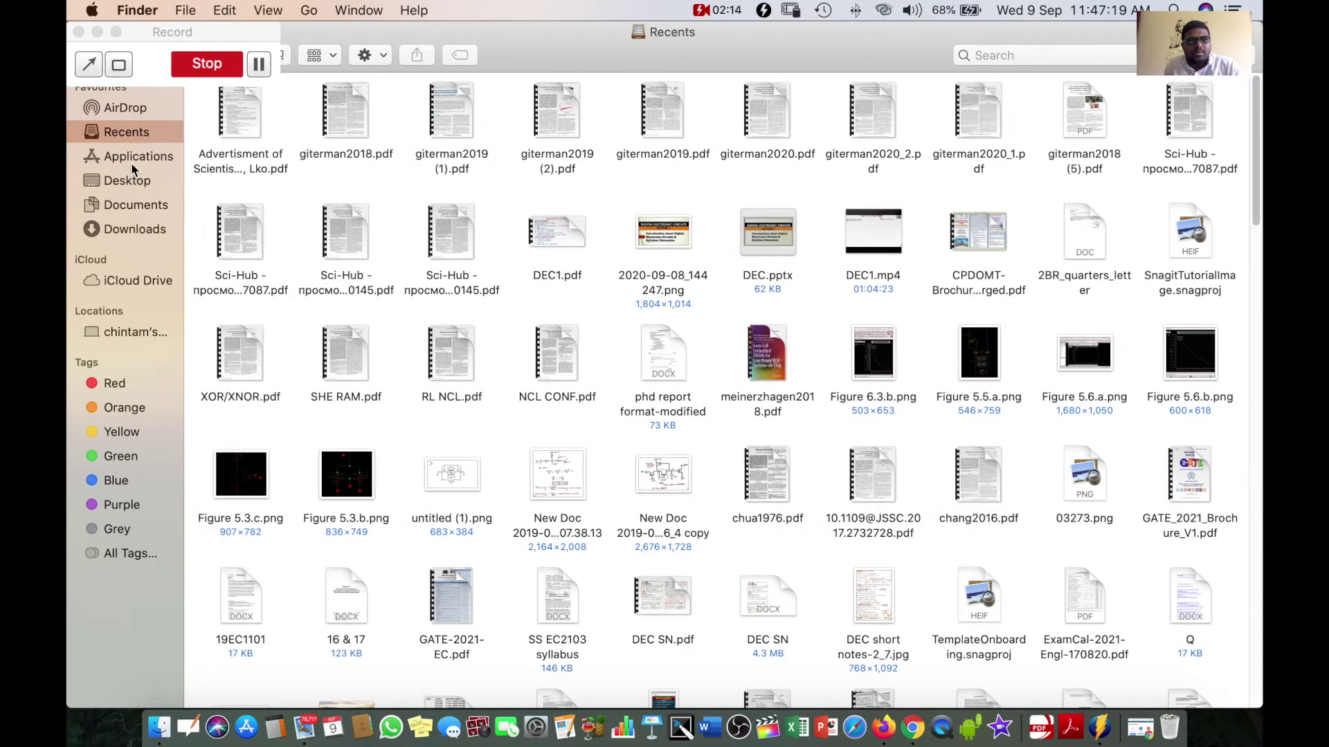
pyautogui.click(132, 159)
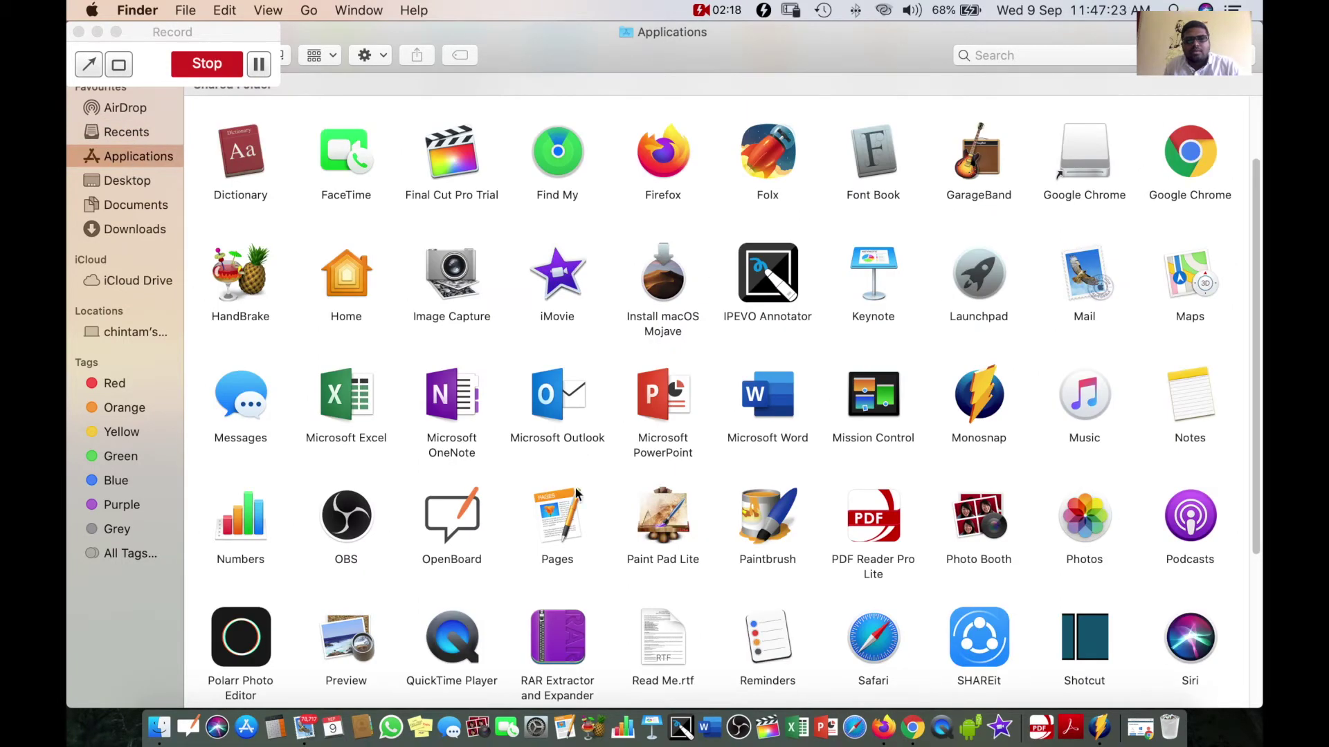
pyautogui.scroll(-5, 575, 493)
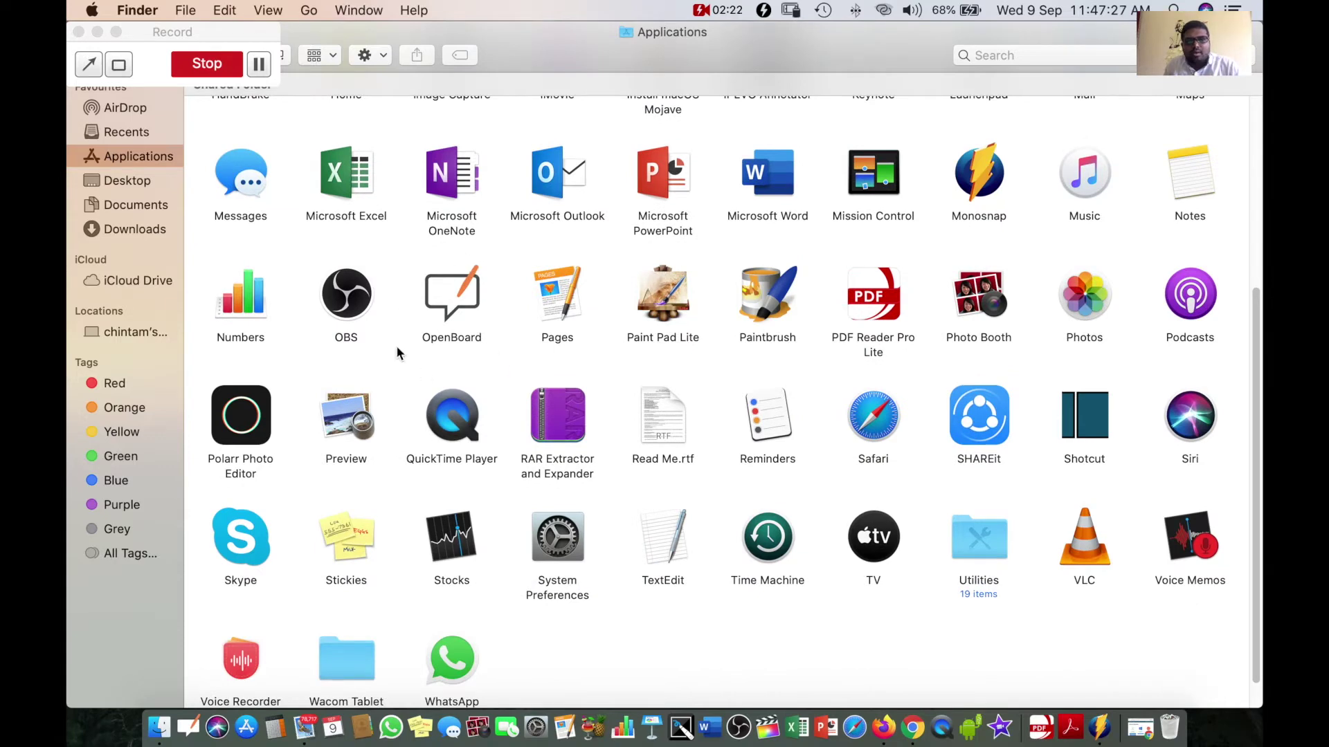
pyautogui.doubleClick(455, 302)
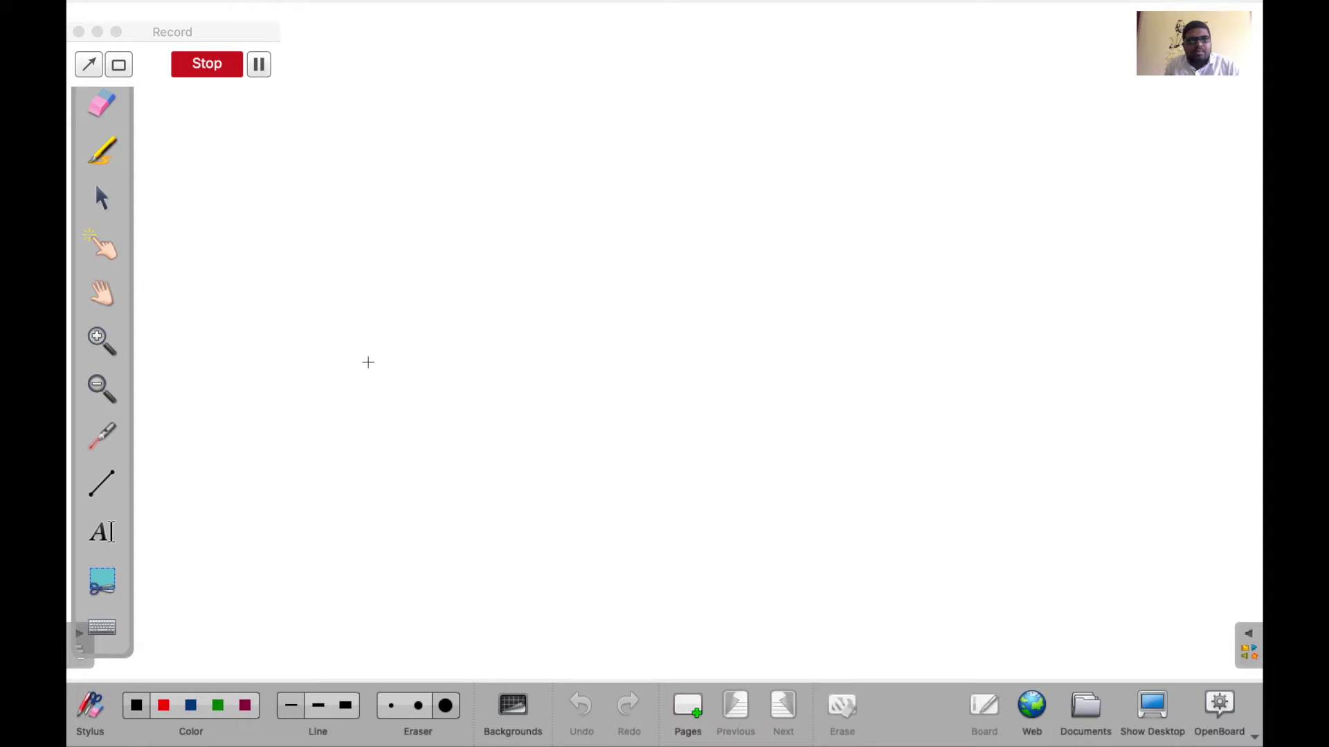
pyautogui.moveTo(148, 33); pyautogui.dragTo(466, 37)
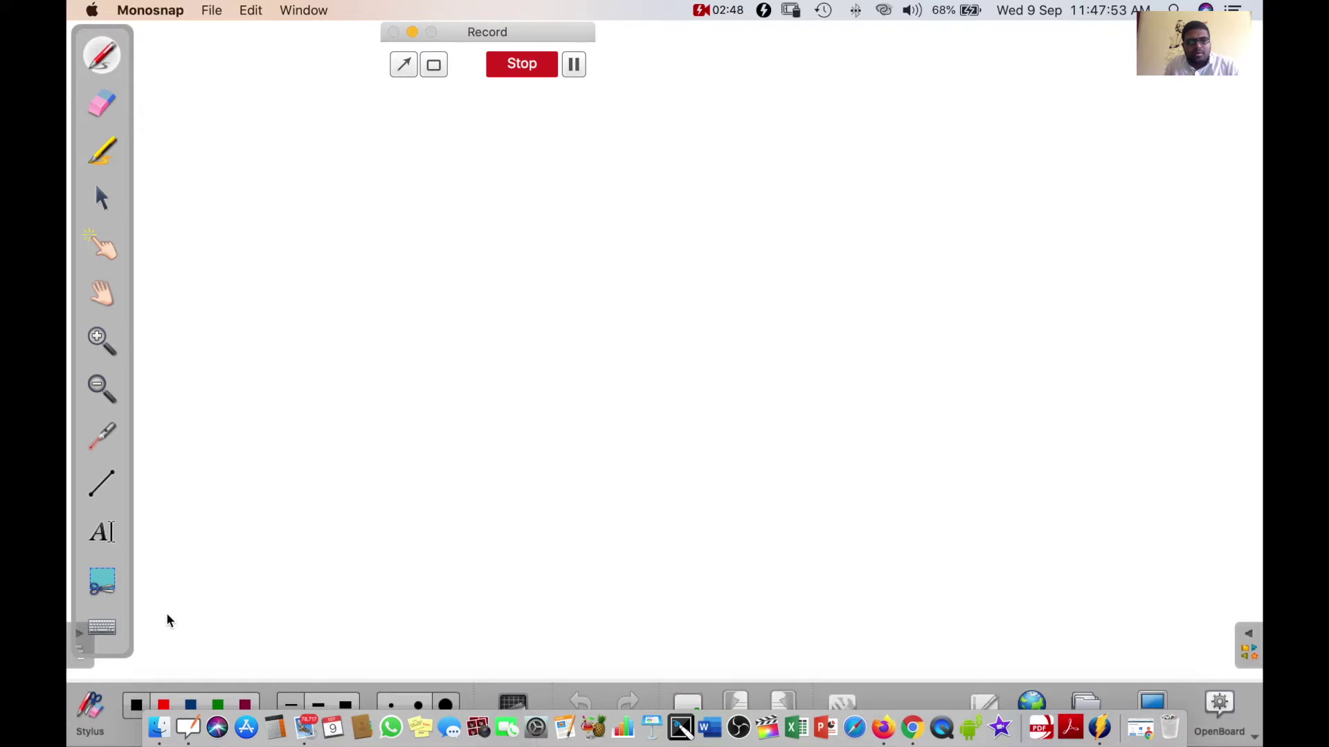
pyautogui.click(116, 737)
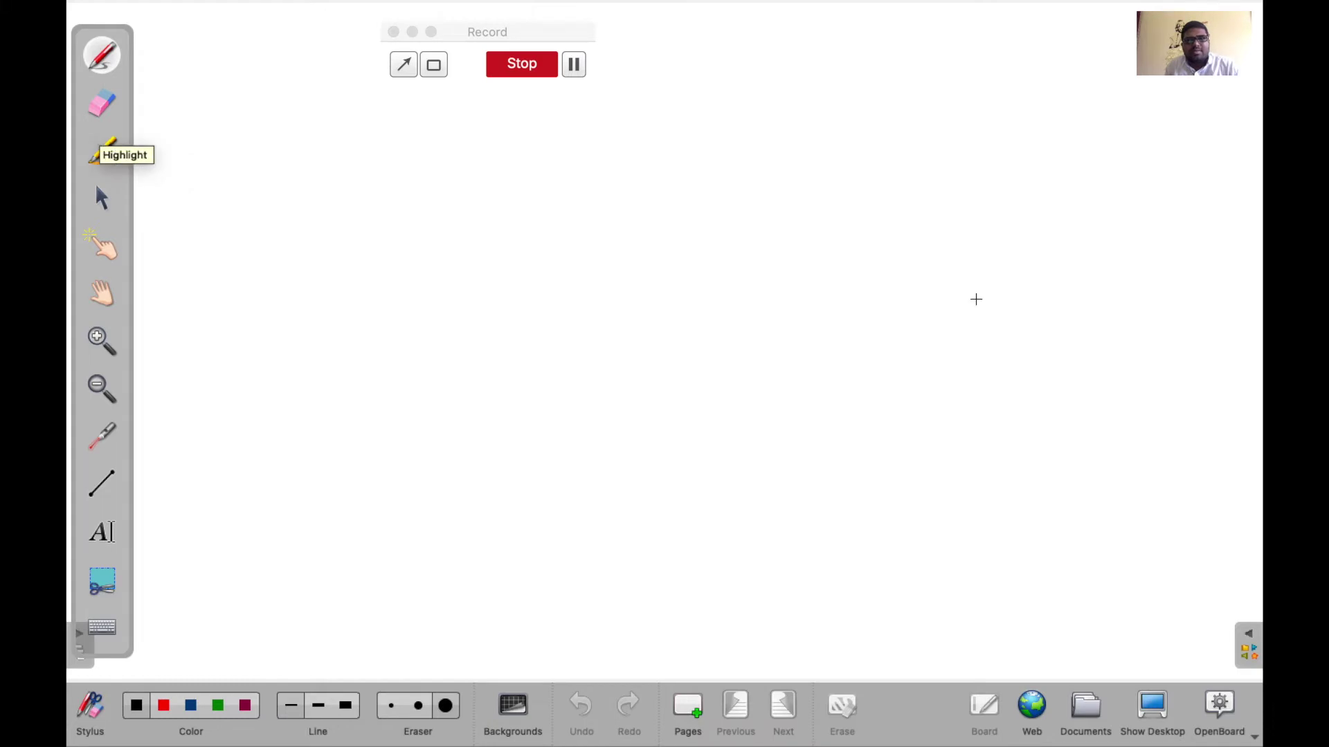
# - Move the stylus palette to the opposite side of the board, select the Eraser, and bring the palette back
pyautogui.moveTo(119, 124); pyautogui.dragTo(1224, 174)
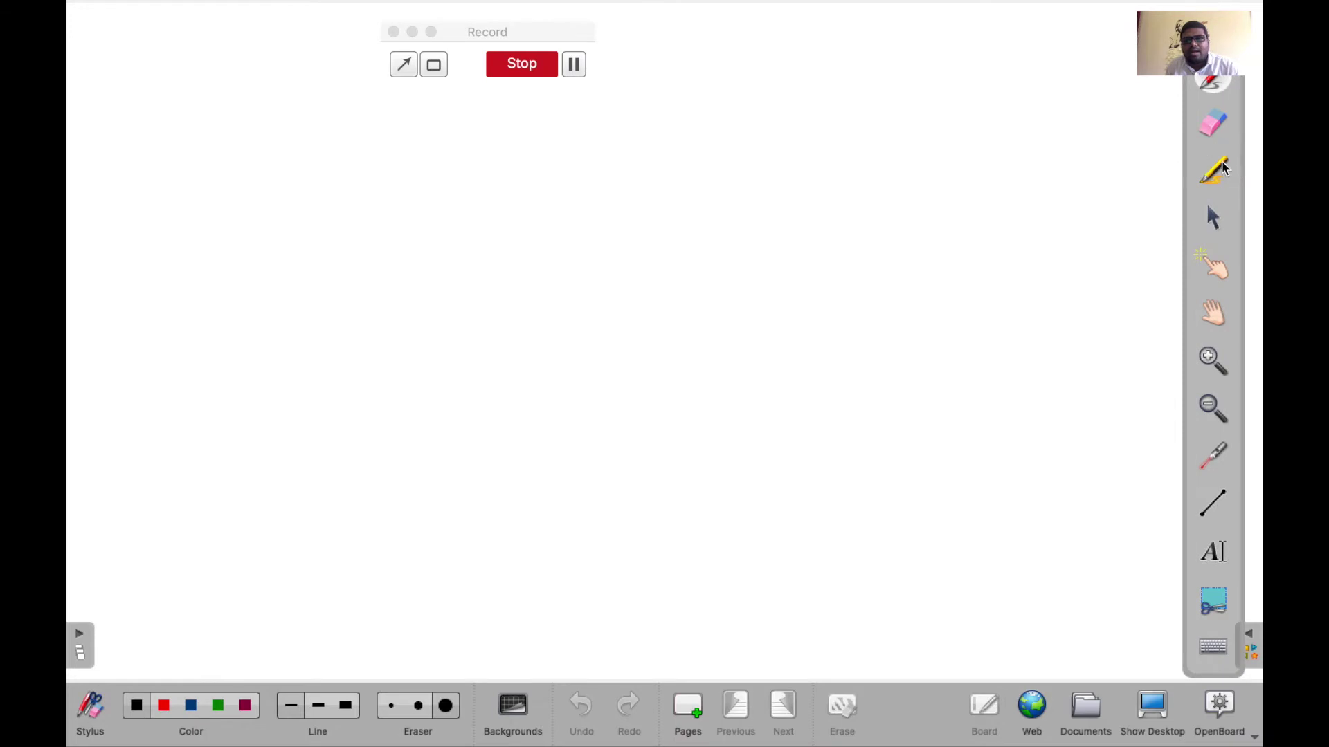
pyautogui.click(1213, 123)
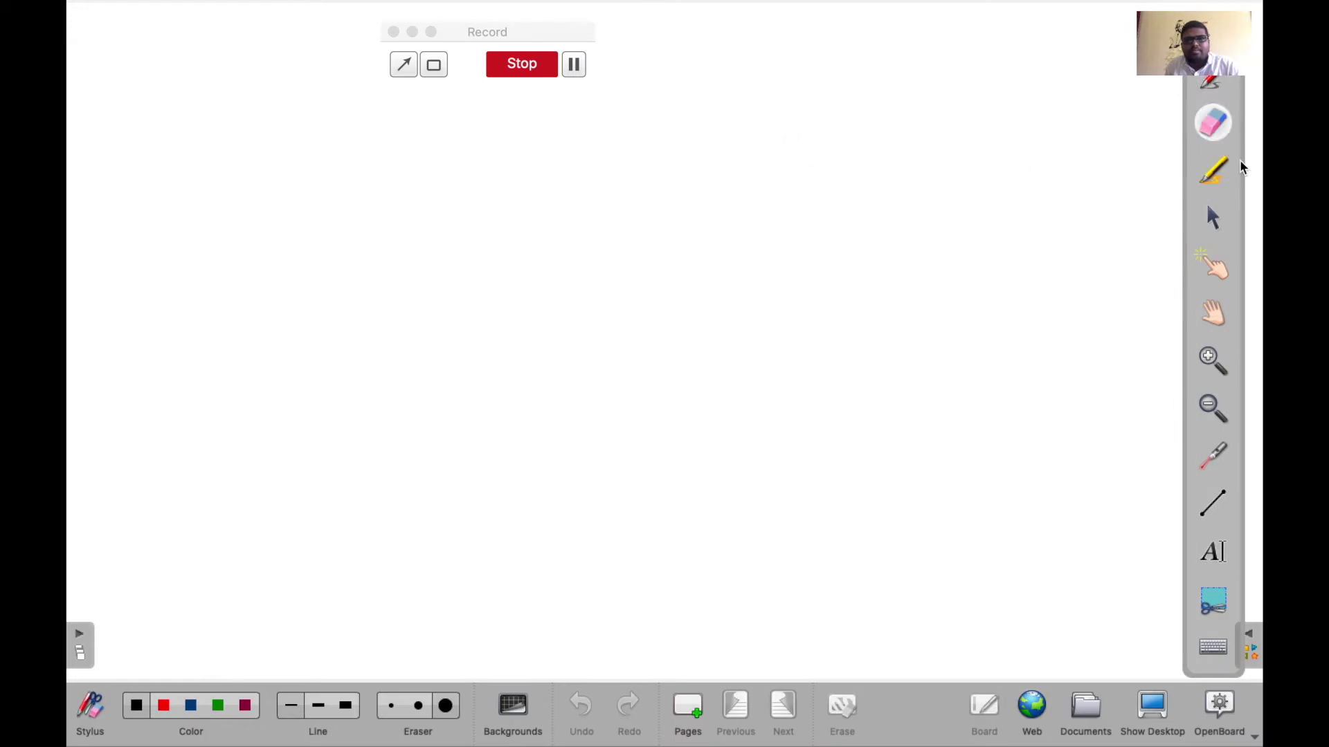
pyautogui.moveTo(1243, 148)
pyautogui.mouseDown()
pyautogui.moveTo(312, 163)
pyautogui.moveTo(128, 120)
pyautogui.mouseUp()
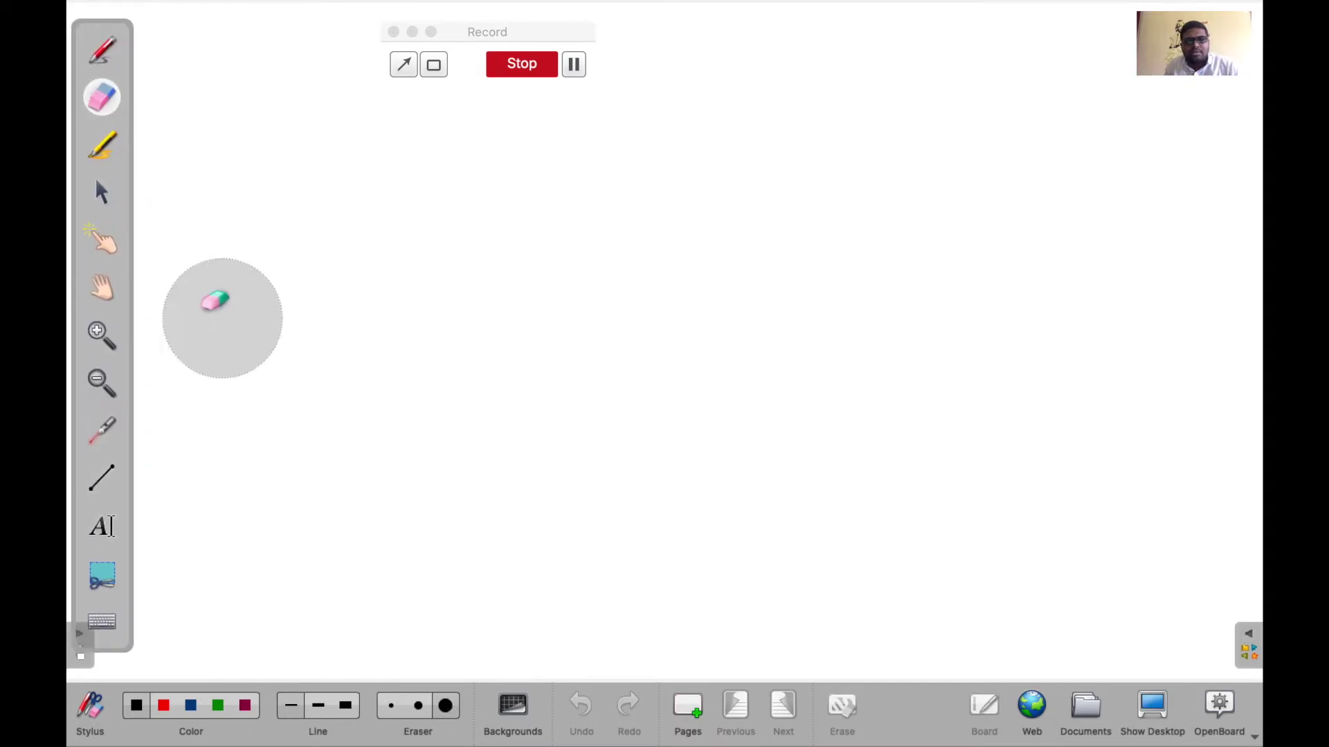
# - Handwrite RGUKT with the black pen on the upper part of the board and underline it twice
pyautogui.click(95, 63)
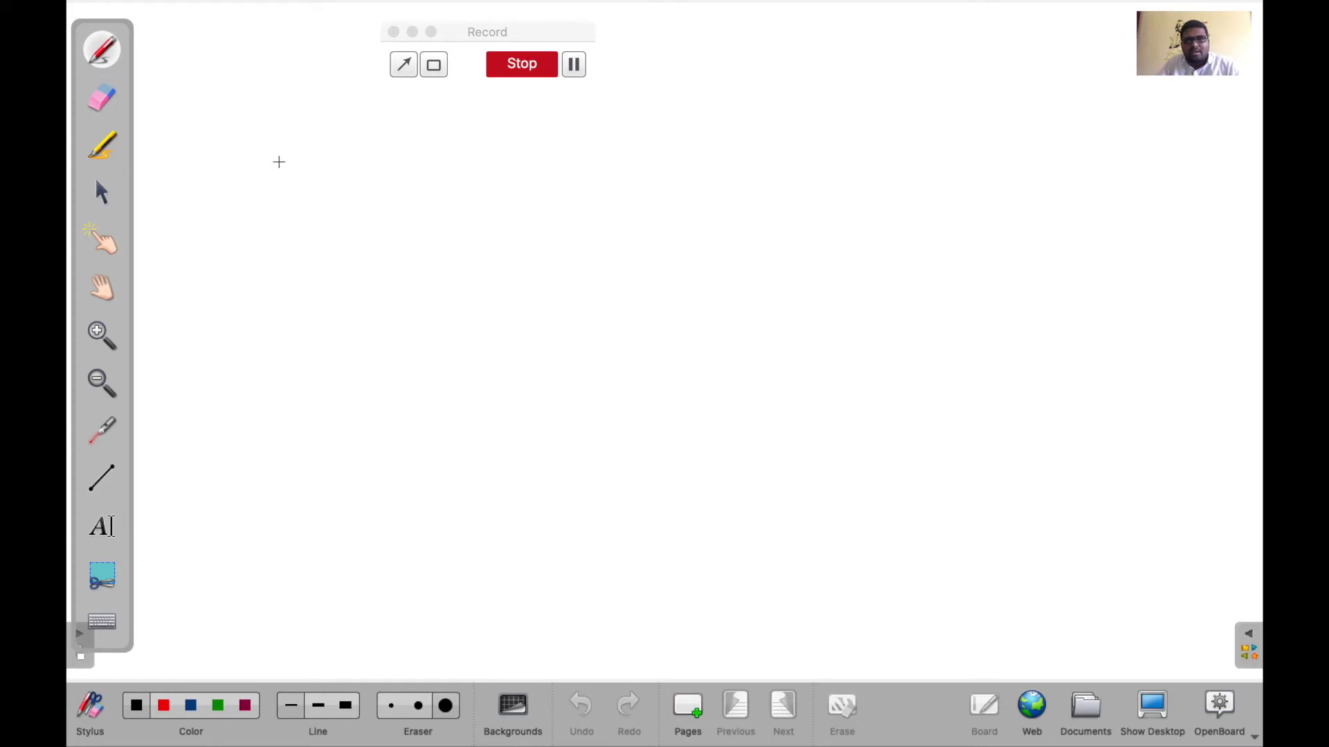
pyautogui.click(351, 169)
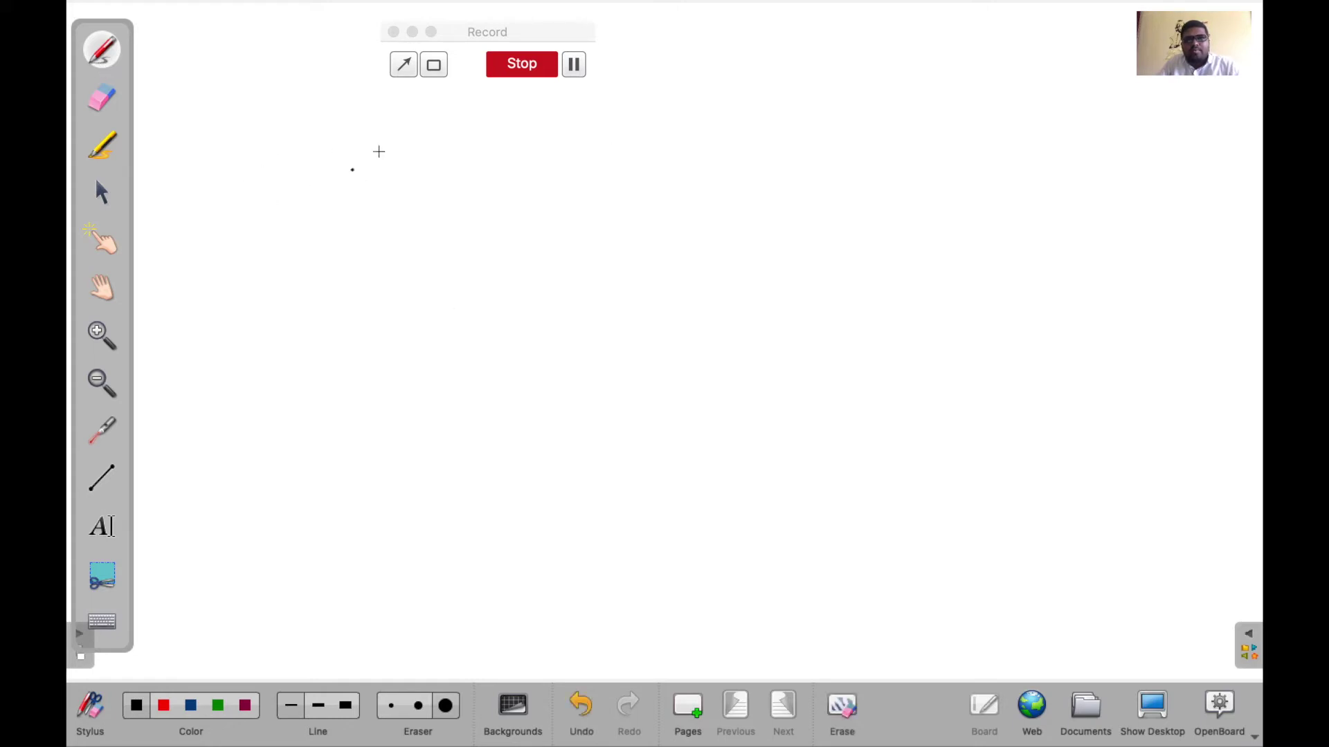
pyautogui.moveTo(379, 176)
pyautogui.mouseDown()
pyautogui.moveTo(439, 193)
pyautogui.moveTo(498, 169)
pyautogui.moveTo(392, 217)
pyautogui.moveTo(403, 226)
pyautogui.moveTo(485, 200)
pyautogui.mouseUp()
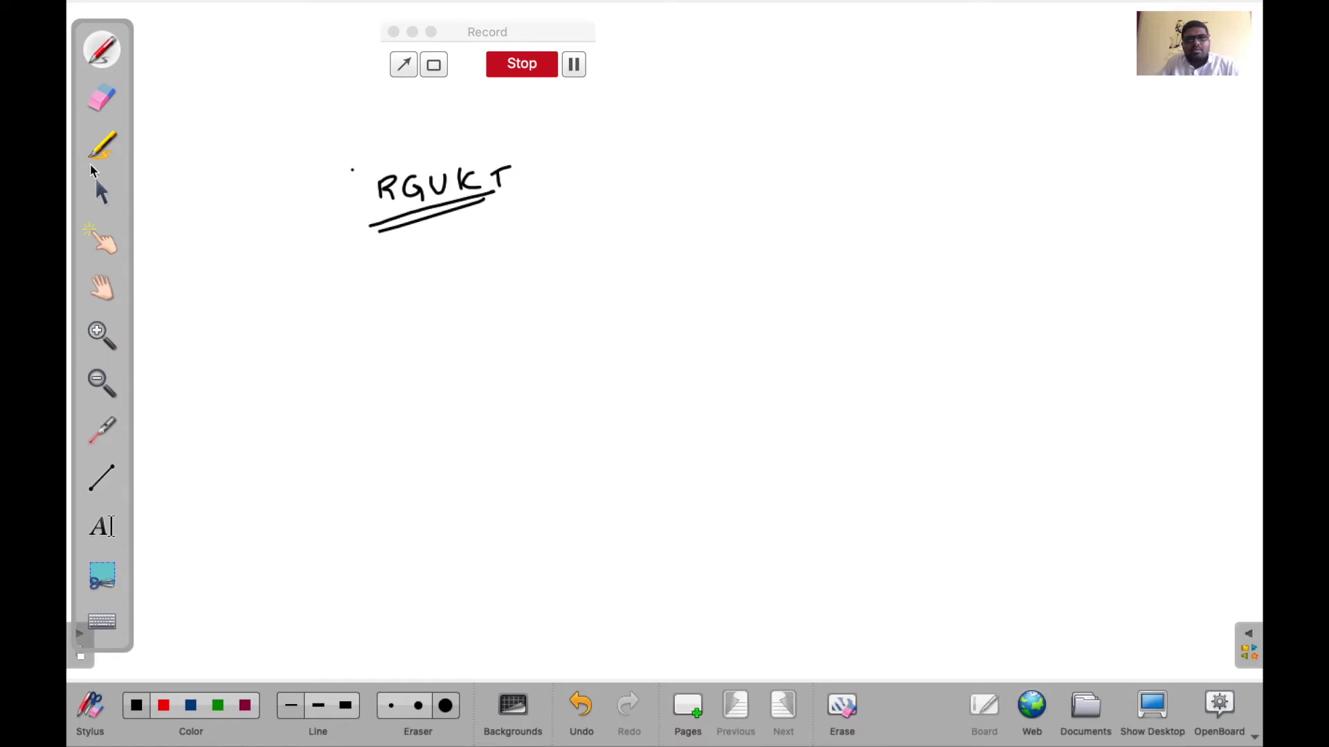
# - Make orange highlighter strokes below the underlined word and erase everything from the board
pyautogui.click(102, 146)
pyautogui.moveTo(413, 293)
pyautogui.mouseDown()
pyautogui.moveTo(441, 317)
pyautogui.moveTo(436, 305)
pyautogui.moveTo(564, 303)
pyautogui.moveTo(566, 325)
pyautogui.mouseUp()
pyautogui.click(458, 302)
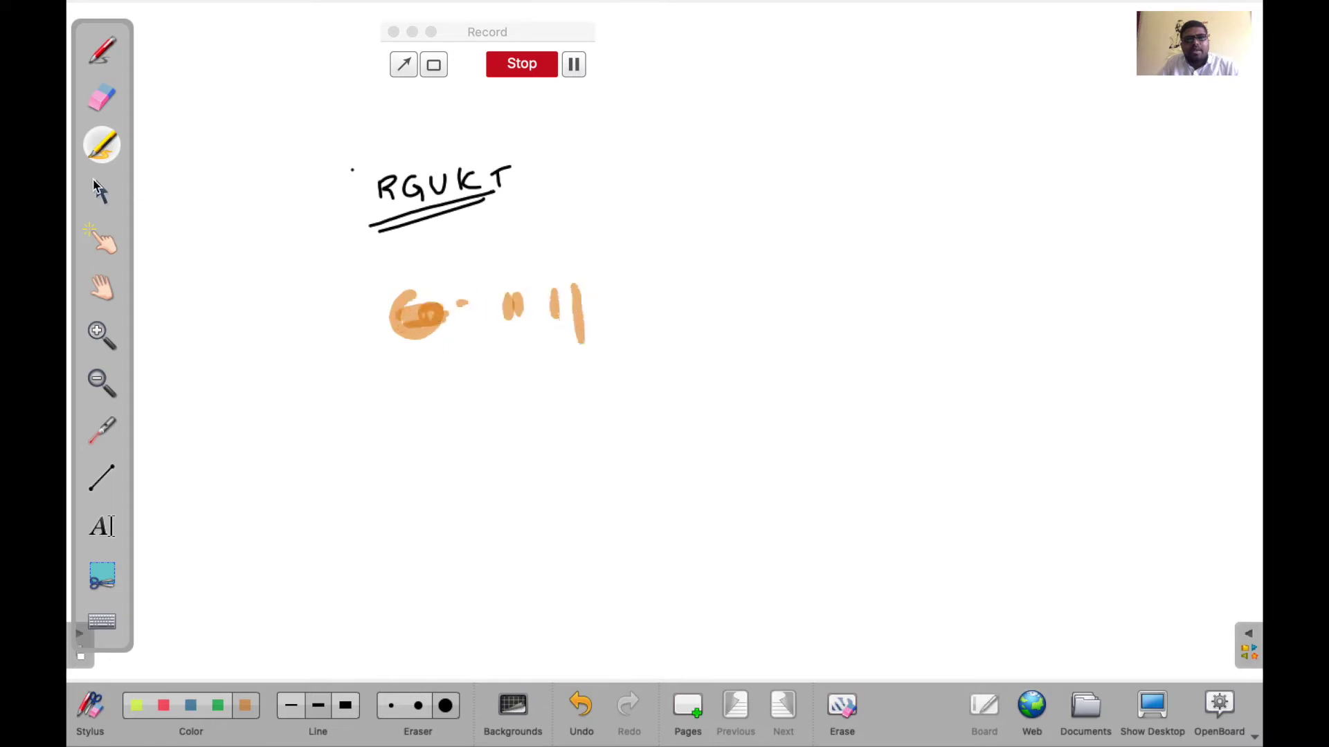
pyautogui.moveTo(229, 134)
pyautogui.mouseDown()
pyautogui.moveTo(362, 199)
pyautogui.moveTo(493, 184)
pyautogui.moveTo(534, 291)
pyautogui.moveTo(532, 336)
pyautogui.moveTo(183, 267)
pyautogui.moveTo(138, 173)
pyautogui.mouseUp()
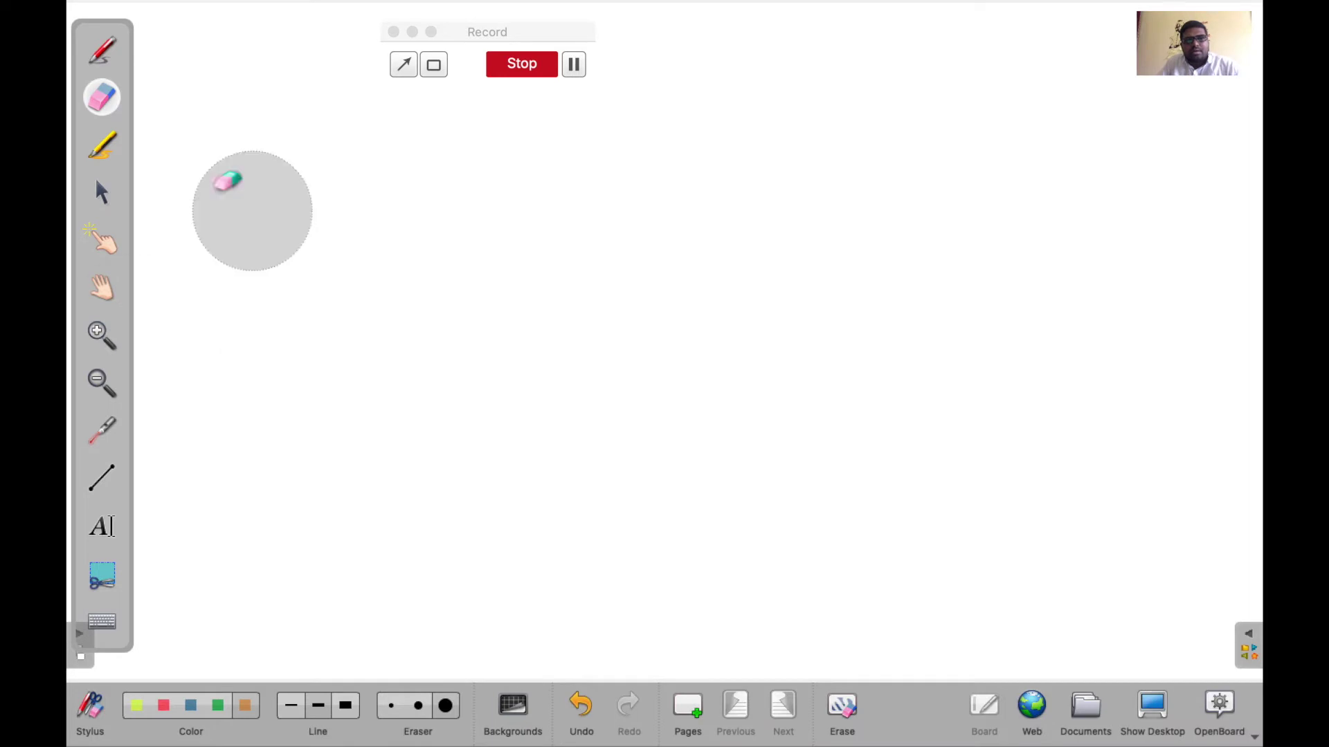
# - Handwrite RGUKT in black with the pen on the cleared board
pyautogui.click(105, 50)
pyautogui.moveTo(413, 242)
pyautogui.mouseDown()
pyautogui.moveTo(417, 225)
pyautogui.moveTo(465, 244)
pyautogui.mouseUp()
pyautogui.moveTo(476, 221); pyautogui.dragTo(497, 214)
pyautogui.moveTo(507, 212); pyautogui.dragTo(520, 228)
pyautogui.moveTo(535, 208)
pyautogui.mouseDown()
pyautogui.moveTo(533, 229)
pyautogui.moveTo(545, 205)
pyautogui.mouseUp()
# - Magnify the handwritten RGUKT to 2.8x and return the board to 1.0x
pyautogui.click(101, 336)
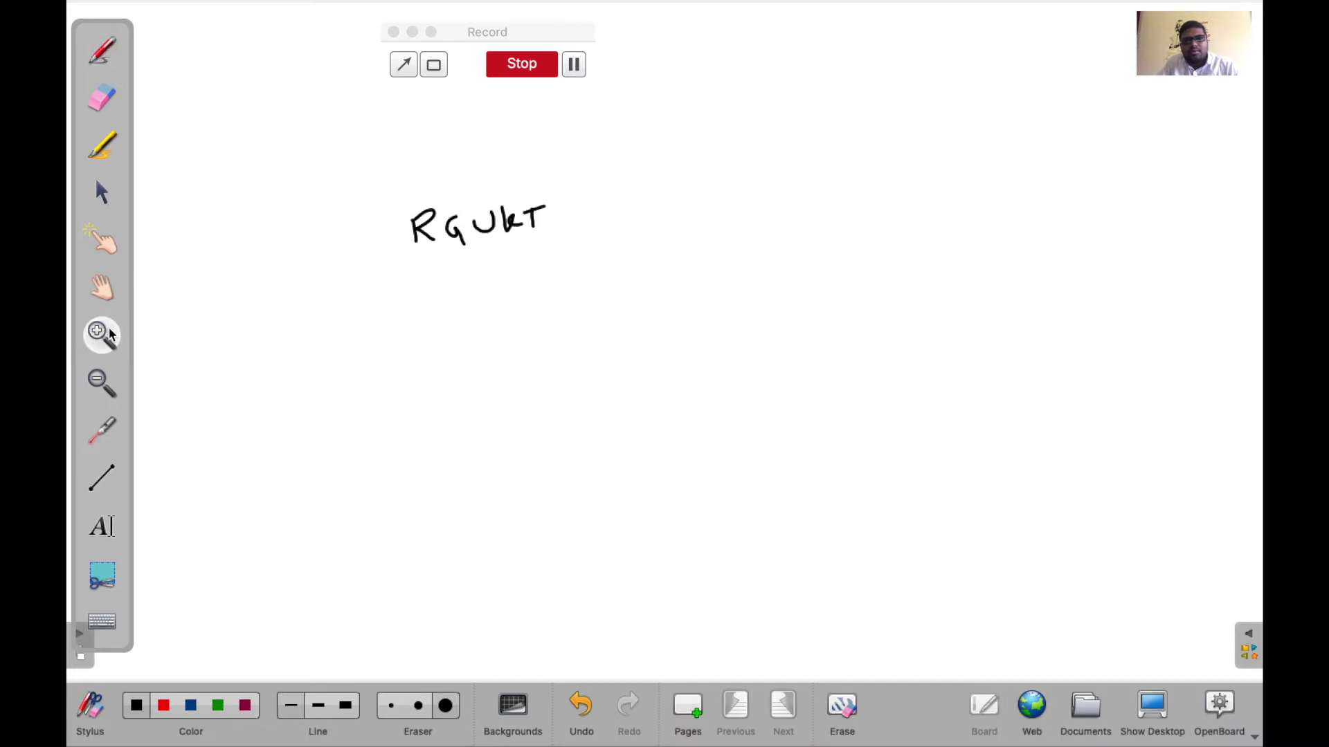
pyautogui.click(457, 227)
pyautogui.click(469, 238)
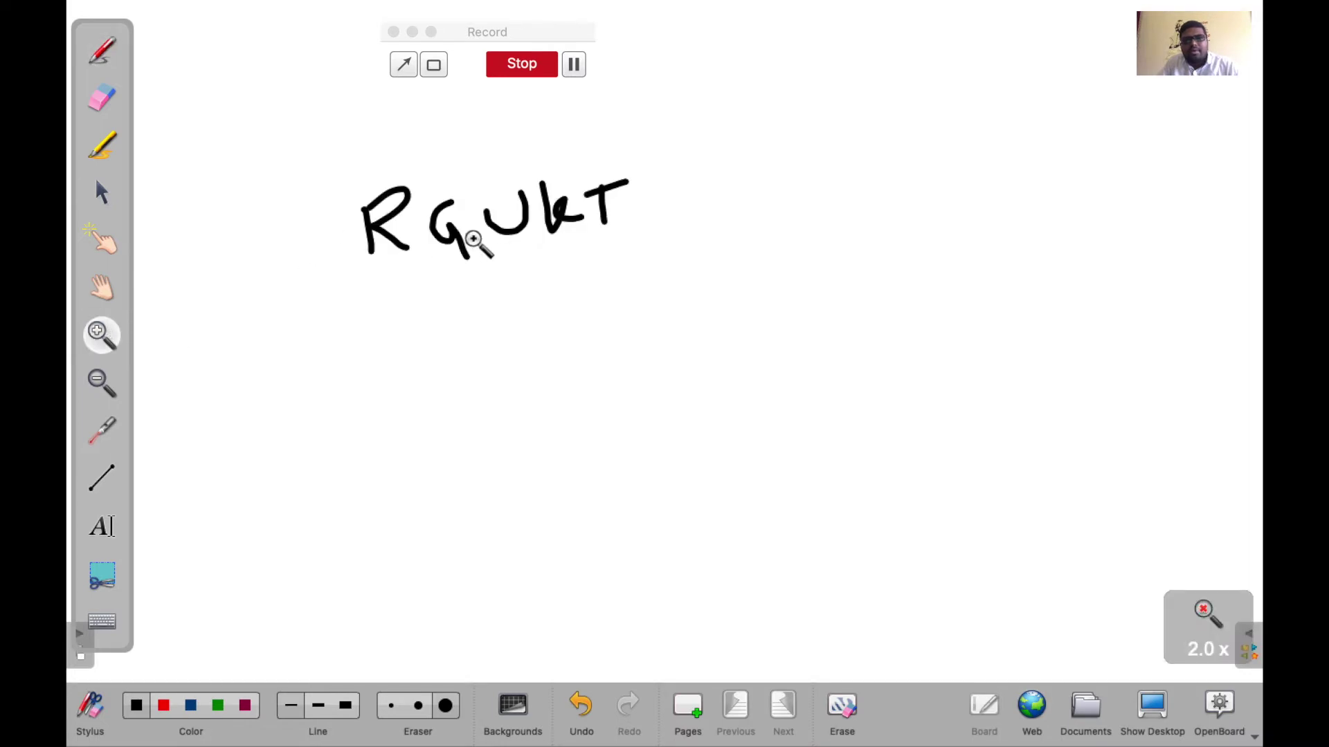
pyautogui.click(440, 244)
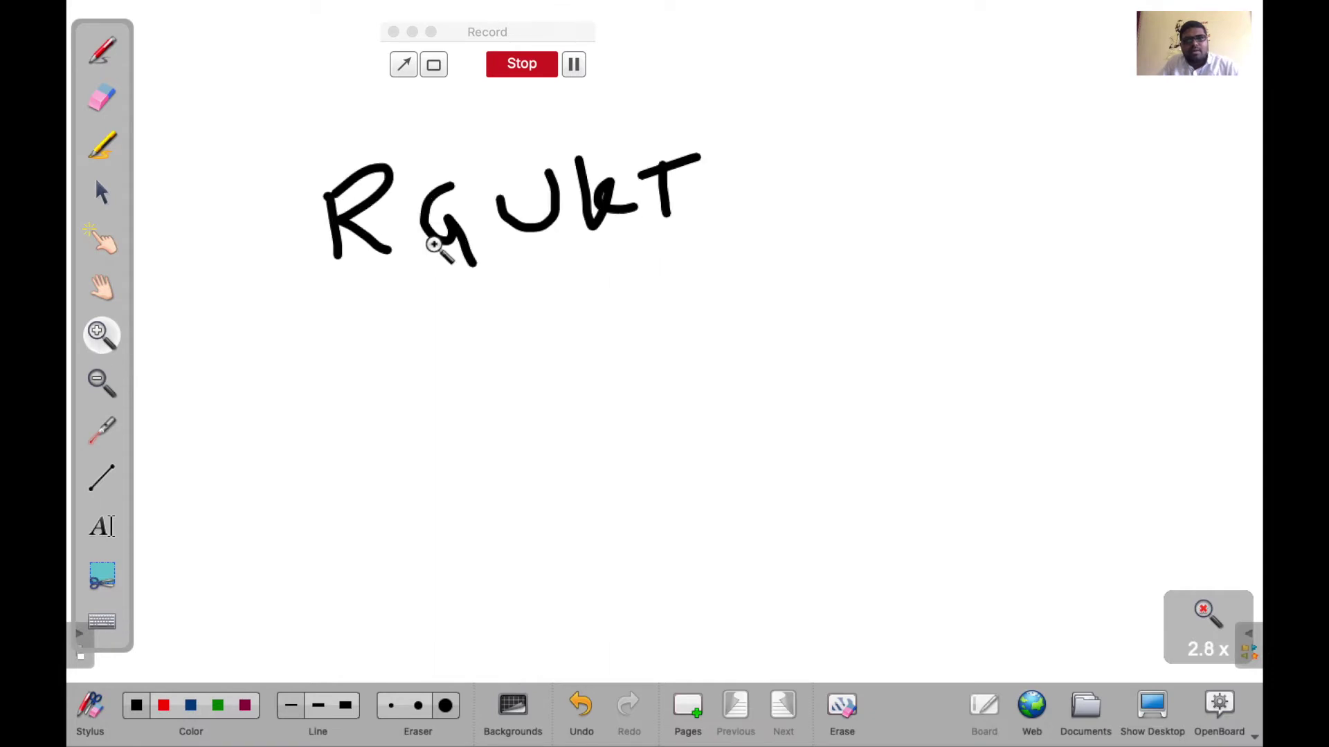
pyautogui.click(100, 382)
pyautogui.click(468, 232)
pyautogui.click(488, 230)
pyautogui.click(470, 233)
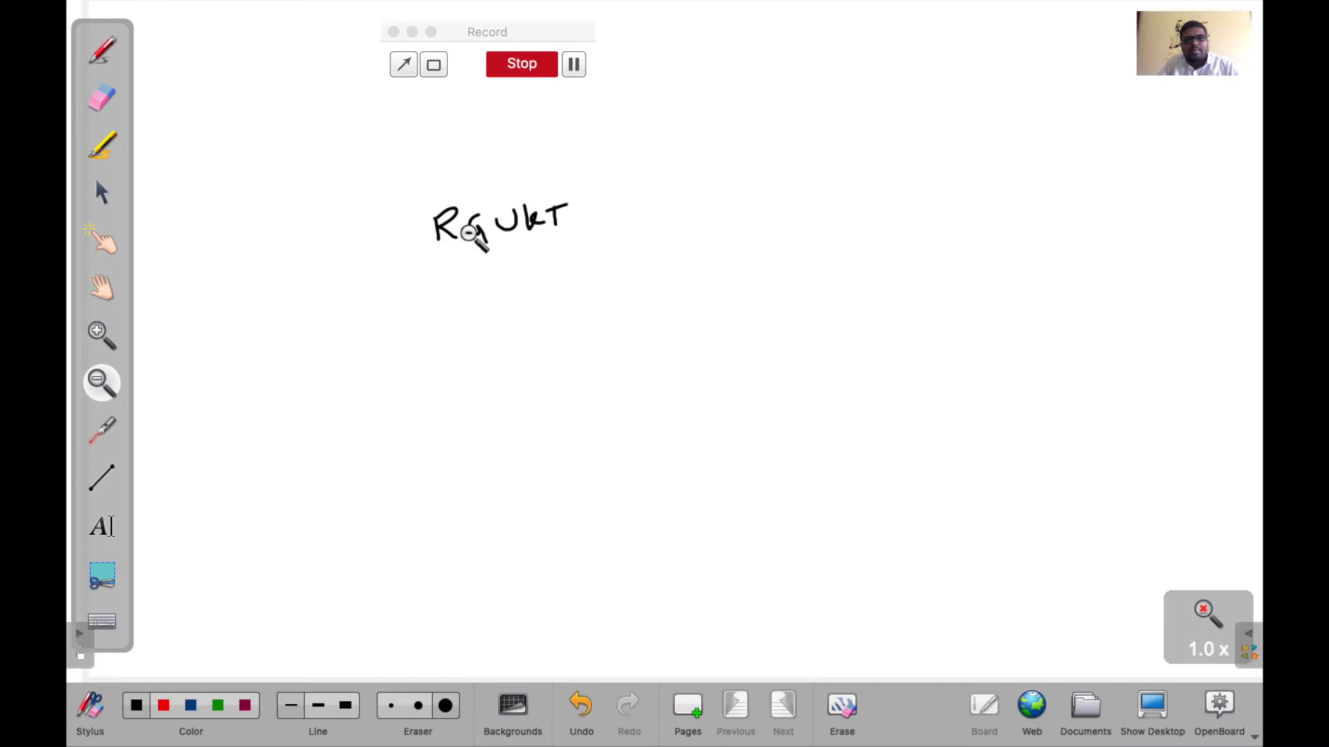
# - Draw a straight, slightly rising black line just above the handwritten RGUKT
pyautogui.click(104, 481)
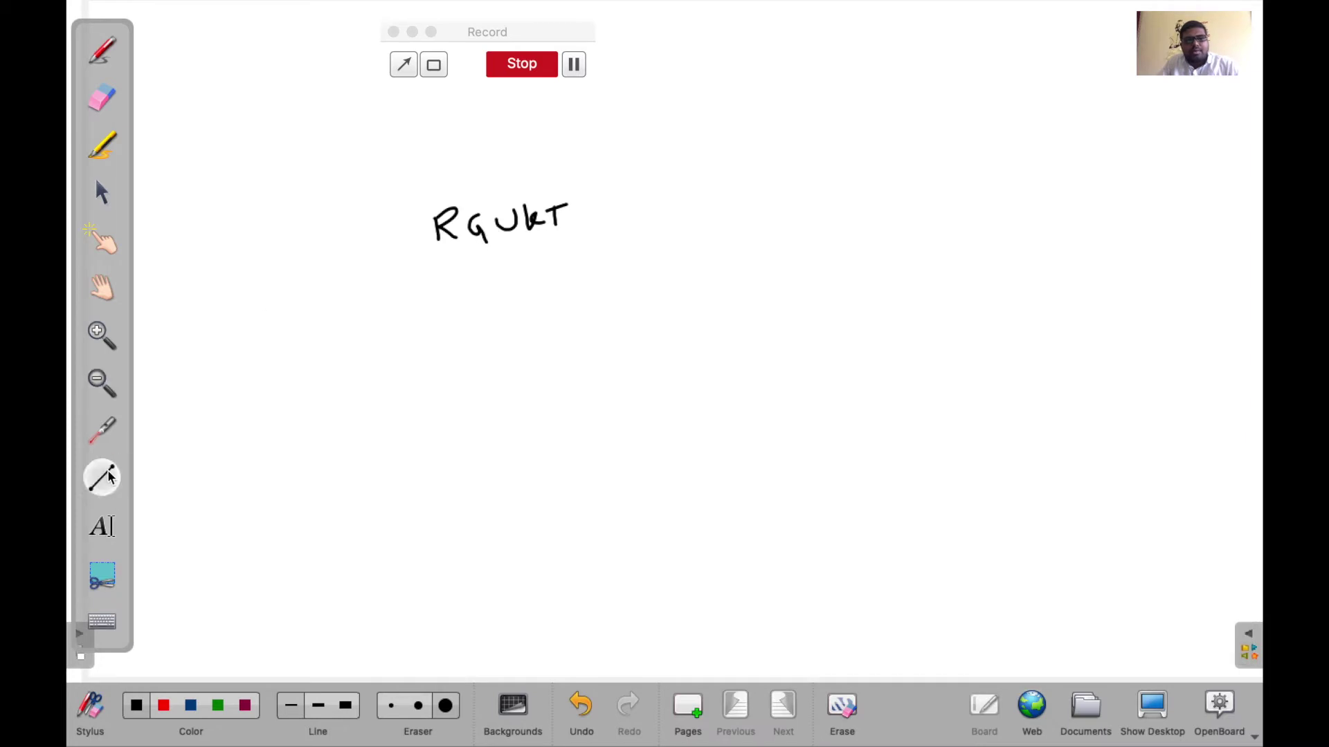
pyautogui.moveTo(396, 200); pyautogui.dragTo(557, 178)
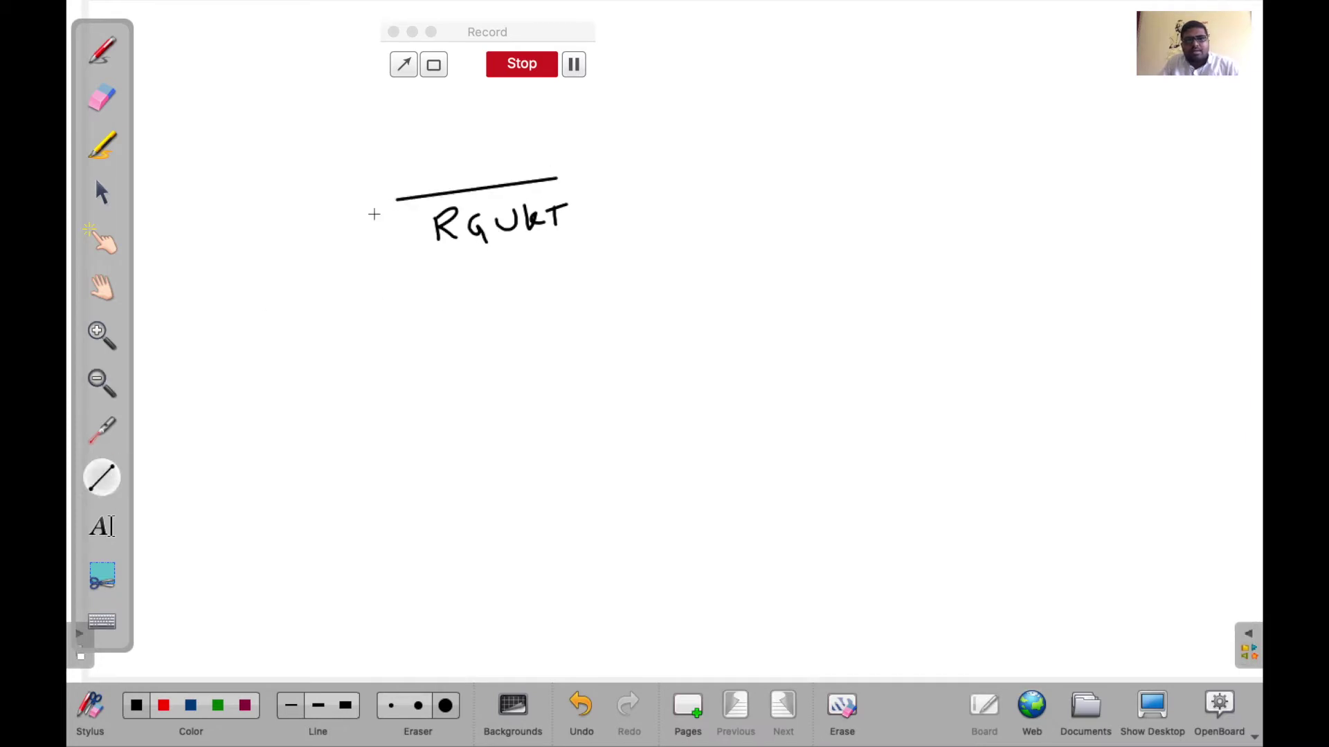
# - Complete the slanted box around the handwritten RGUKT with straight black lines on its remaining sides
pyautogui.moveTo(395, 202)
pyautogui.mouseDown()
pyautogui.moveTo(416, 278)
pyautogui.moveTo(616, 240)
pyautogui.mouseUp()
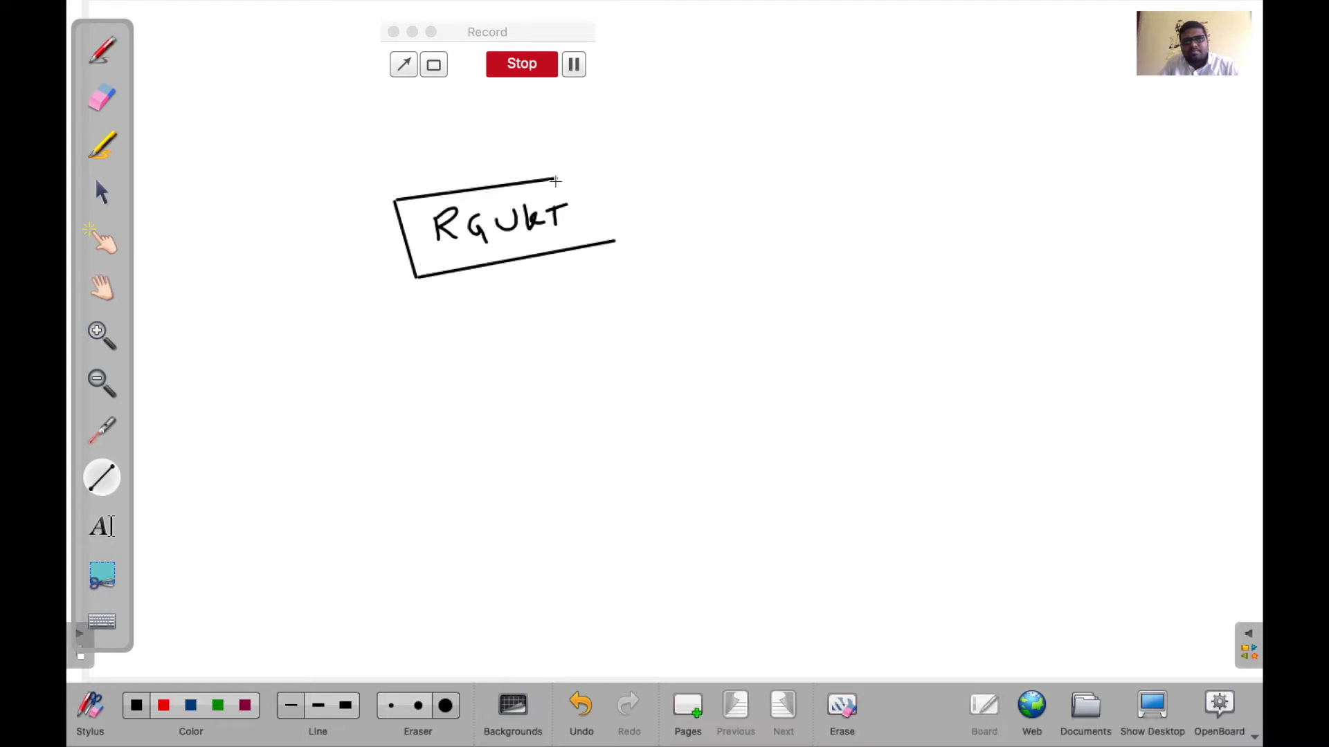
pyautogui.moveTo(551, 177)
pyautogui.mouseDown()
pyautogui.moveTo(593, 172)
pyautogui.moveTo(620, 250)
pyautogui.mouseUp()
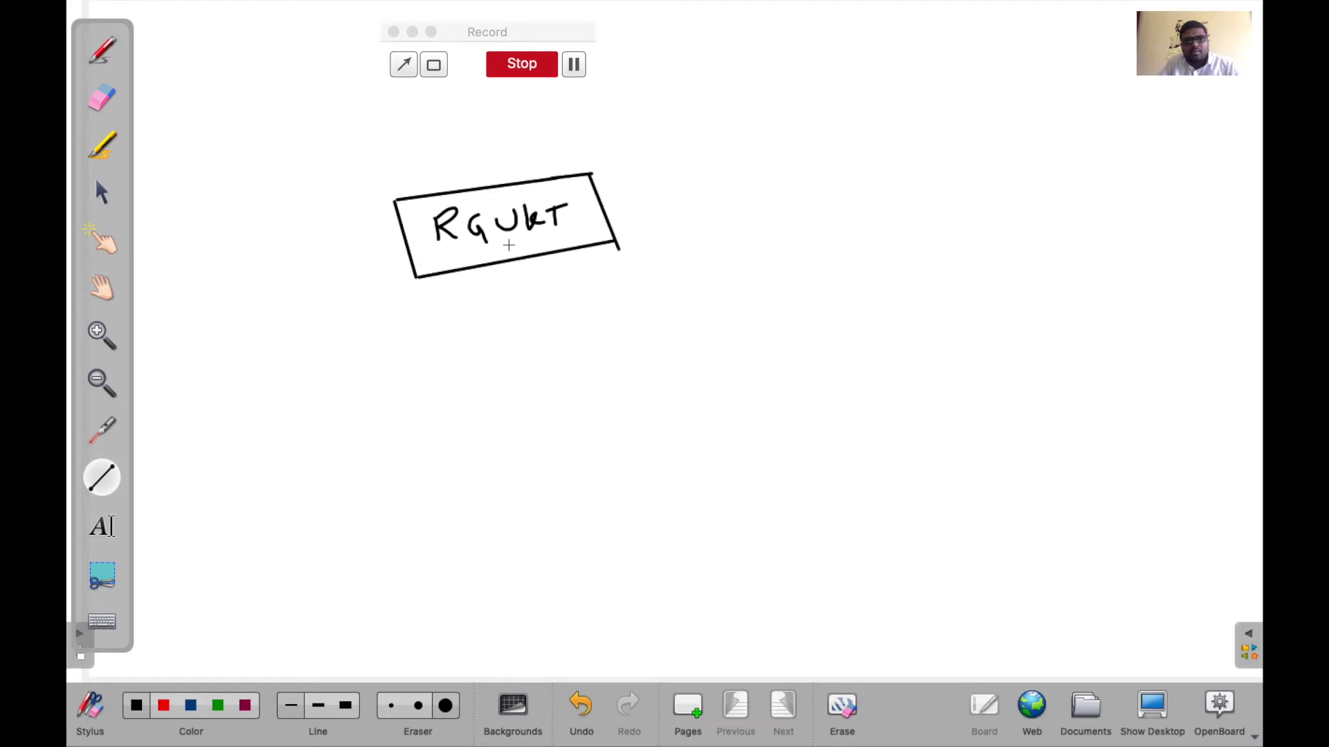
# - Add a text box reading "IIIT Basar" below the boxed RGUKT
pyautogui.click(102, 526)
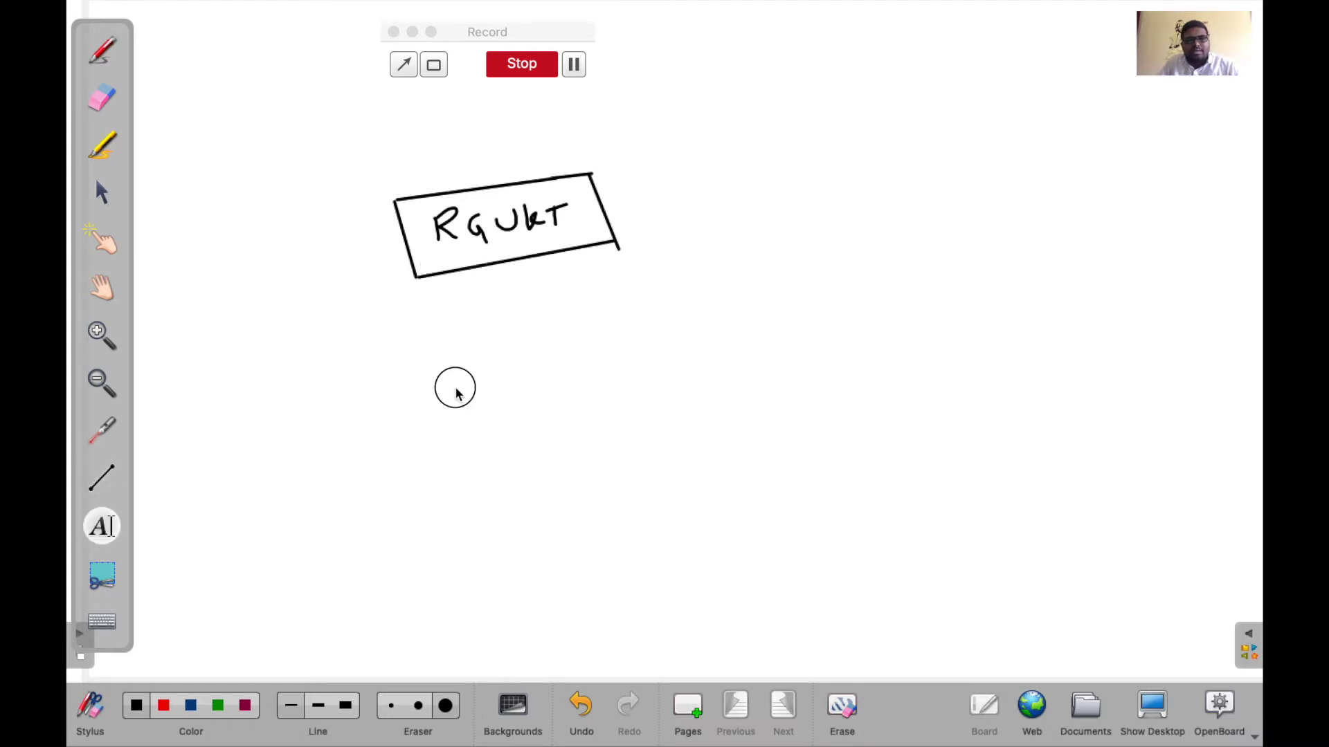
pyautogui.click(459, 384)
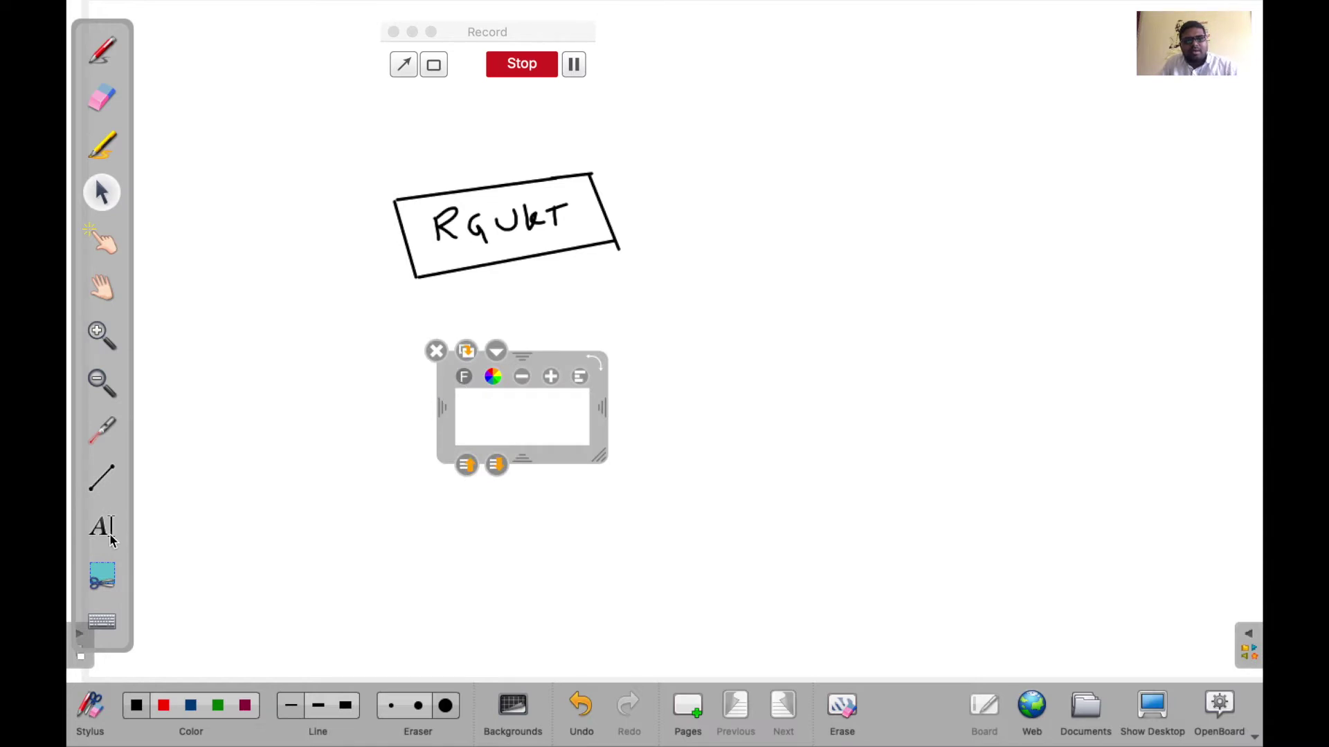
pyautogui.write('a')
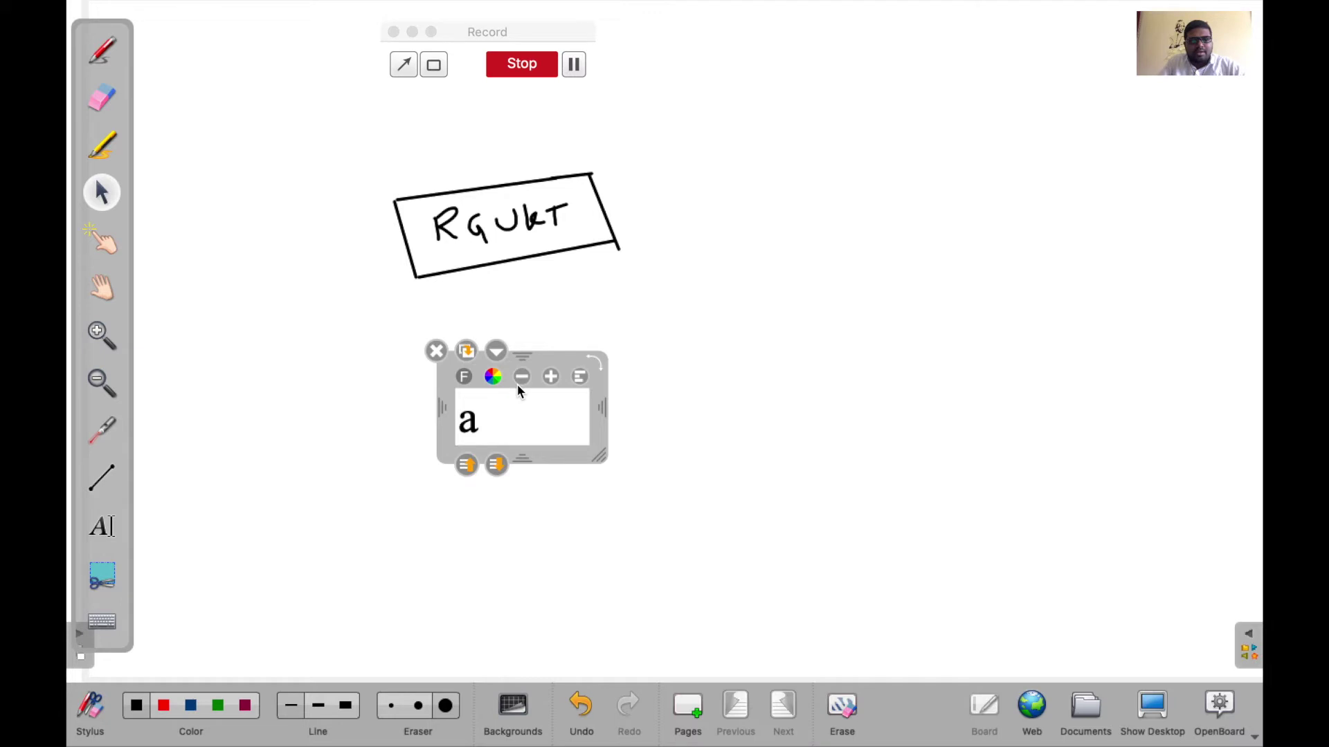
pyautogui.write('s')
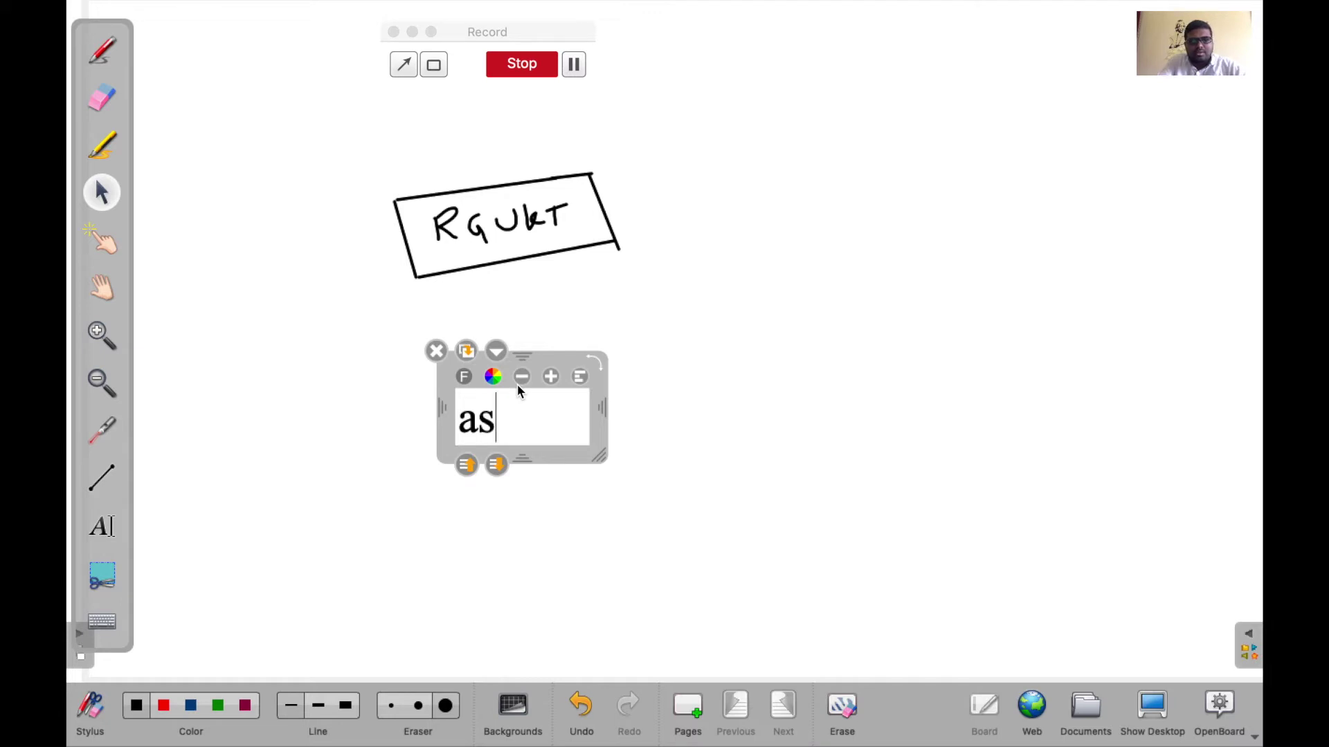
pyautogui.press('BackSpace')
pyautogui.press('BackSpace')
pyautogui.write('IIIt')
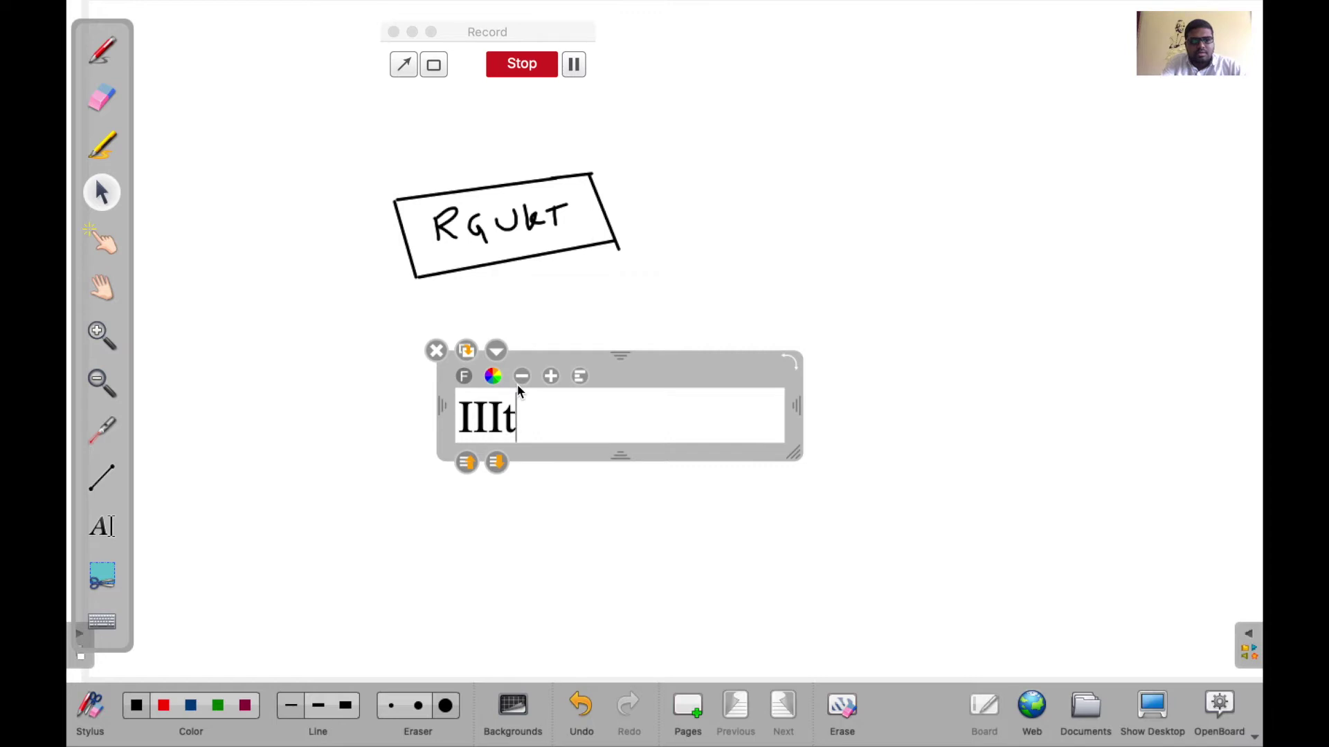
pyautogui.press('BackSpace')
pyautogui.write('T Basar')
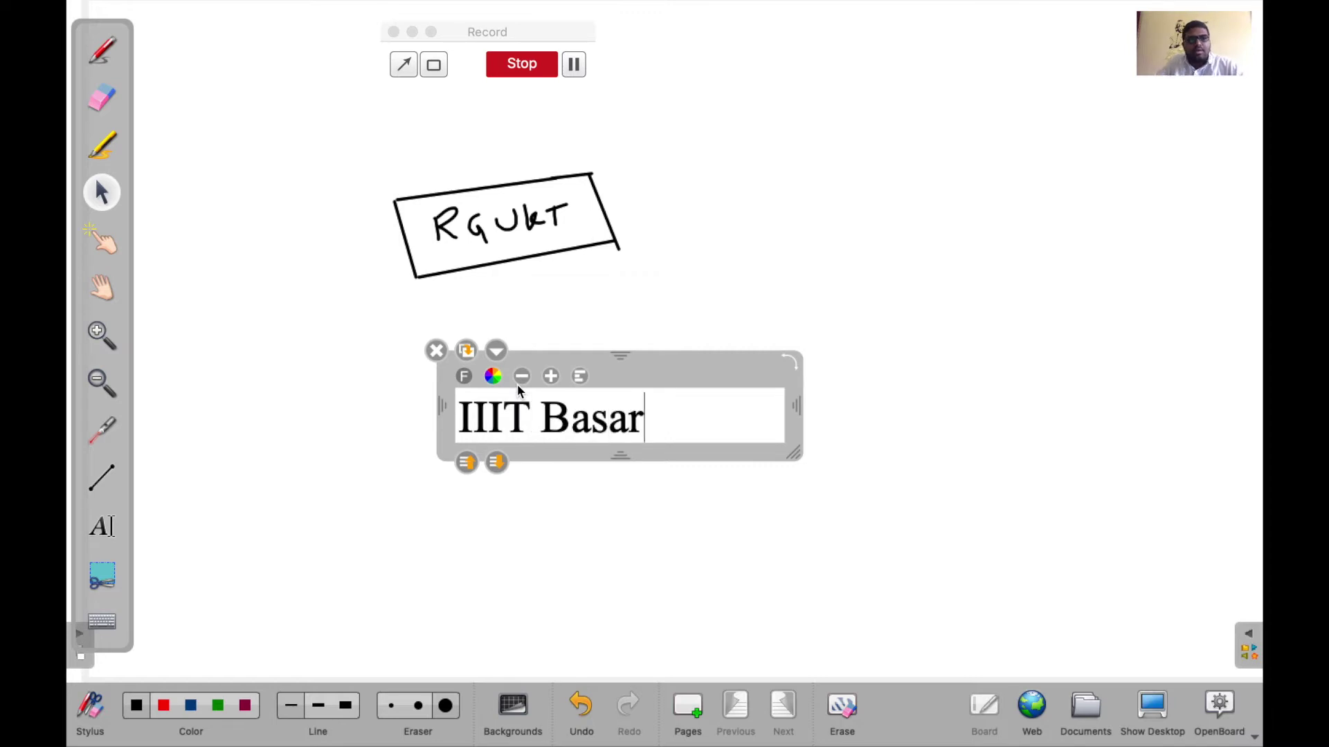
pyautogui.click(464, 515)
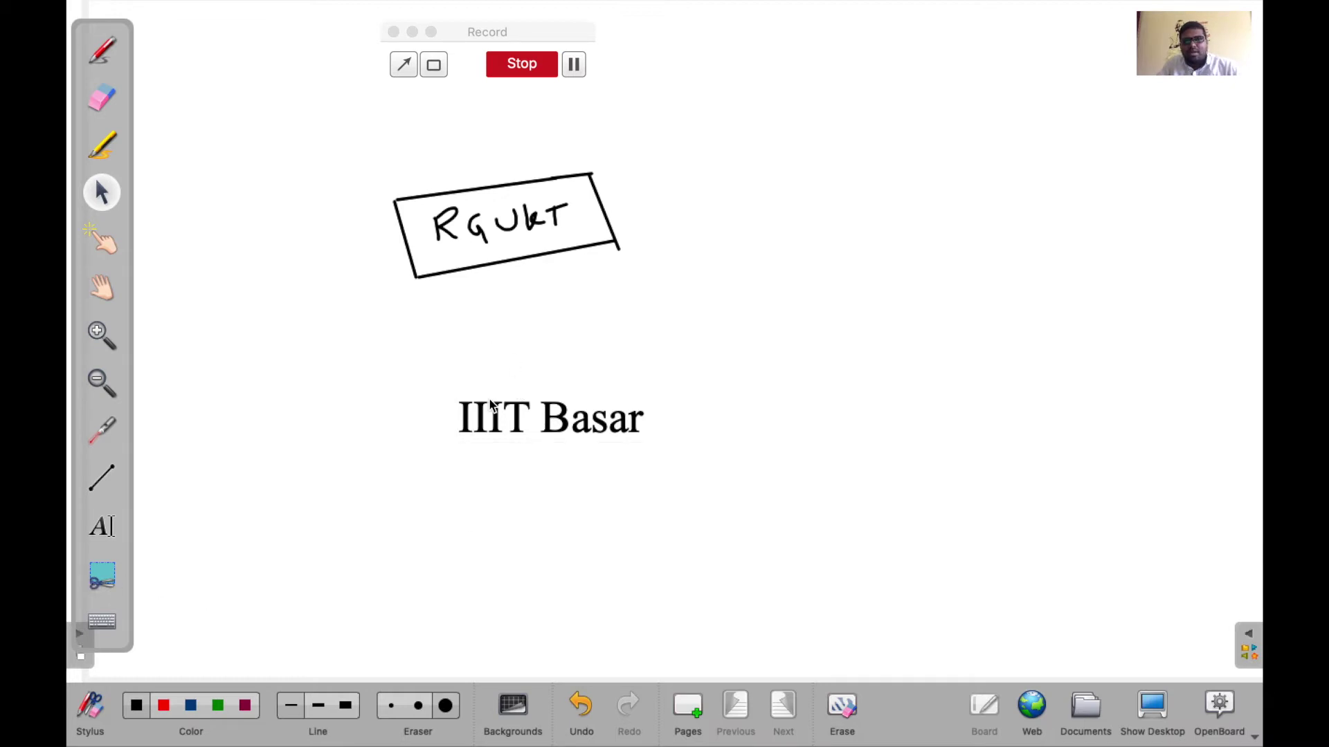
# - Capture the IIIT Basar text area, add it to the current page and place the copy beside the boxed RGUKT
pyautogui.click(100, 577)
pyautogui.moveTo(443, 389); pyautogui.dragTo(485, 446)
pyautogui.moveTo(440, 390); pyautogui.dragTo(666, 428)
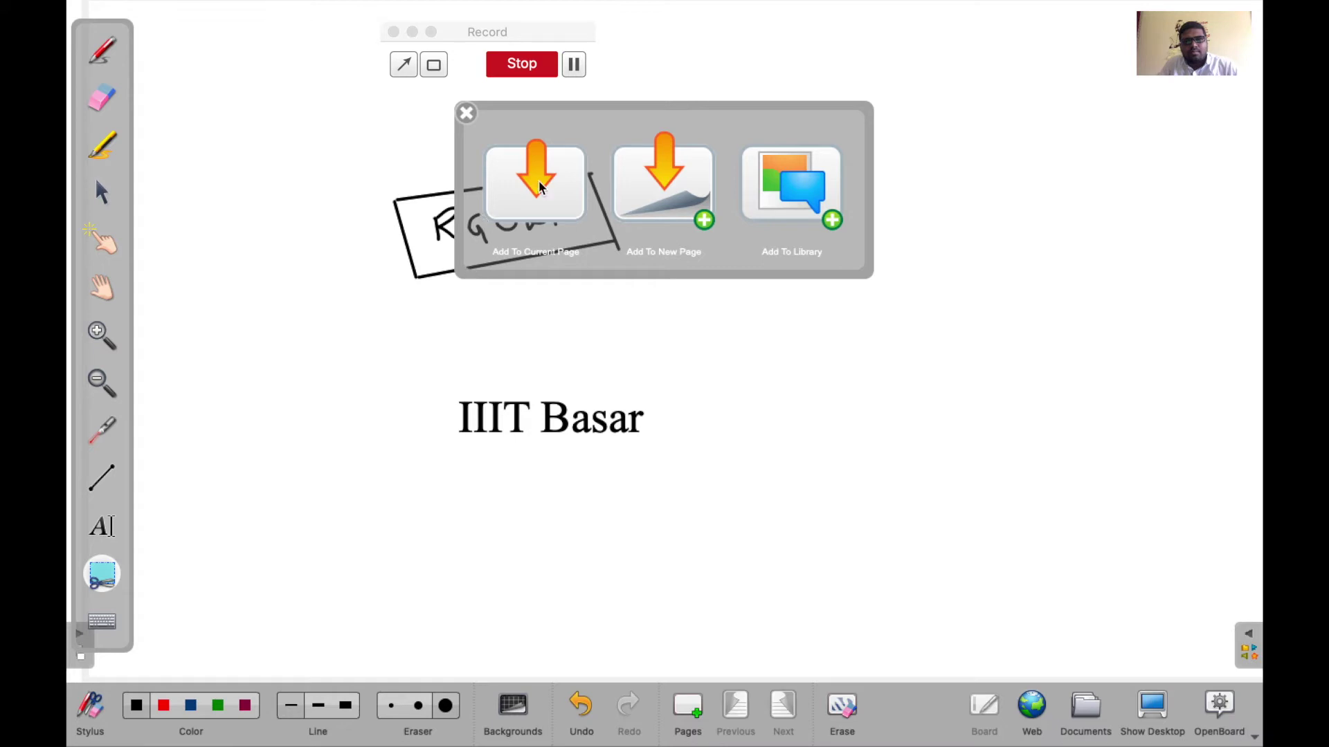
pyautogui.click(465, 115)
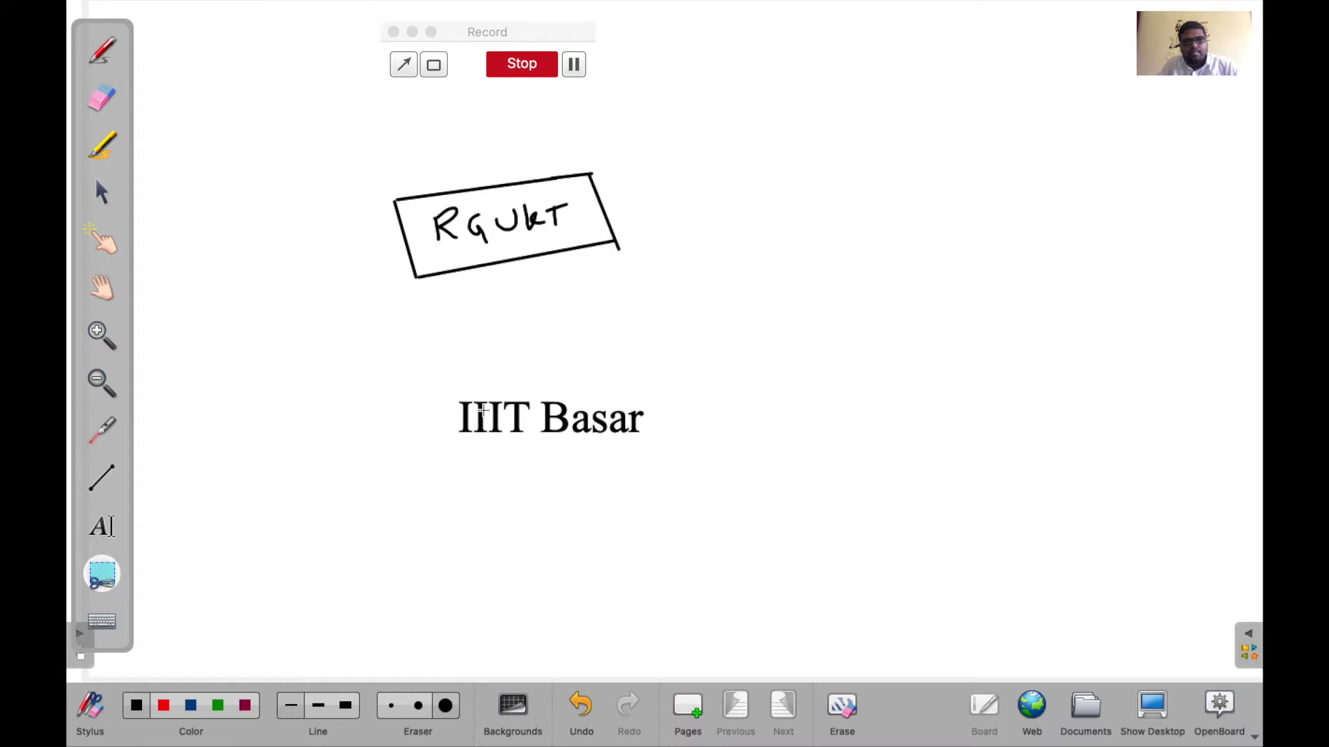
pyautogui.moveTo(429, 384); pyautogui.dragTo(629, 440)
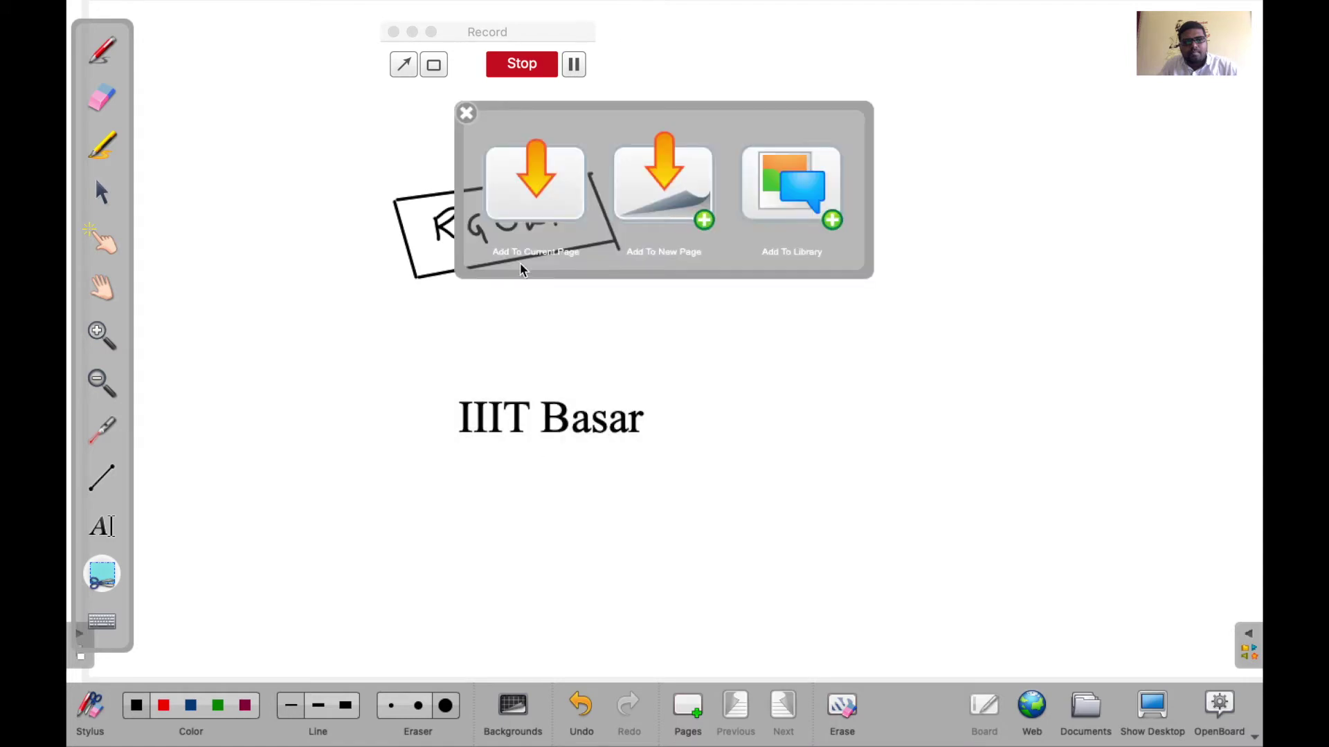
pyautogui.click(545, 201)
pyautogui.moveTo(642, 351); pyautogui.dragTo(759, 255)
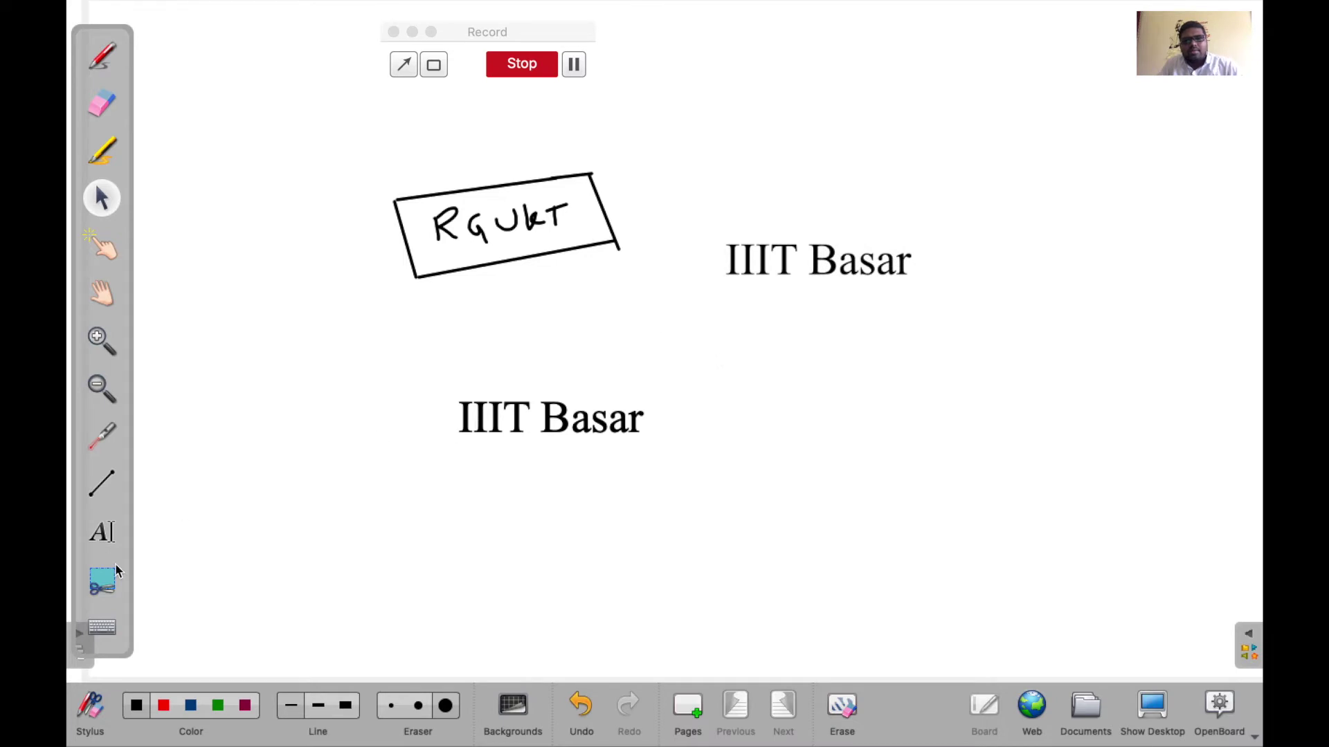
# - Display and dismiss the virtual keyboard, and erase everything from the board
pyautogui.click(104, 638)
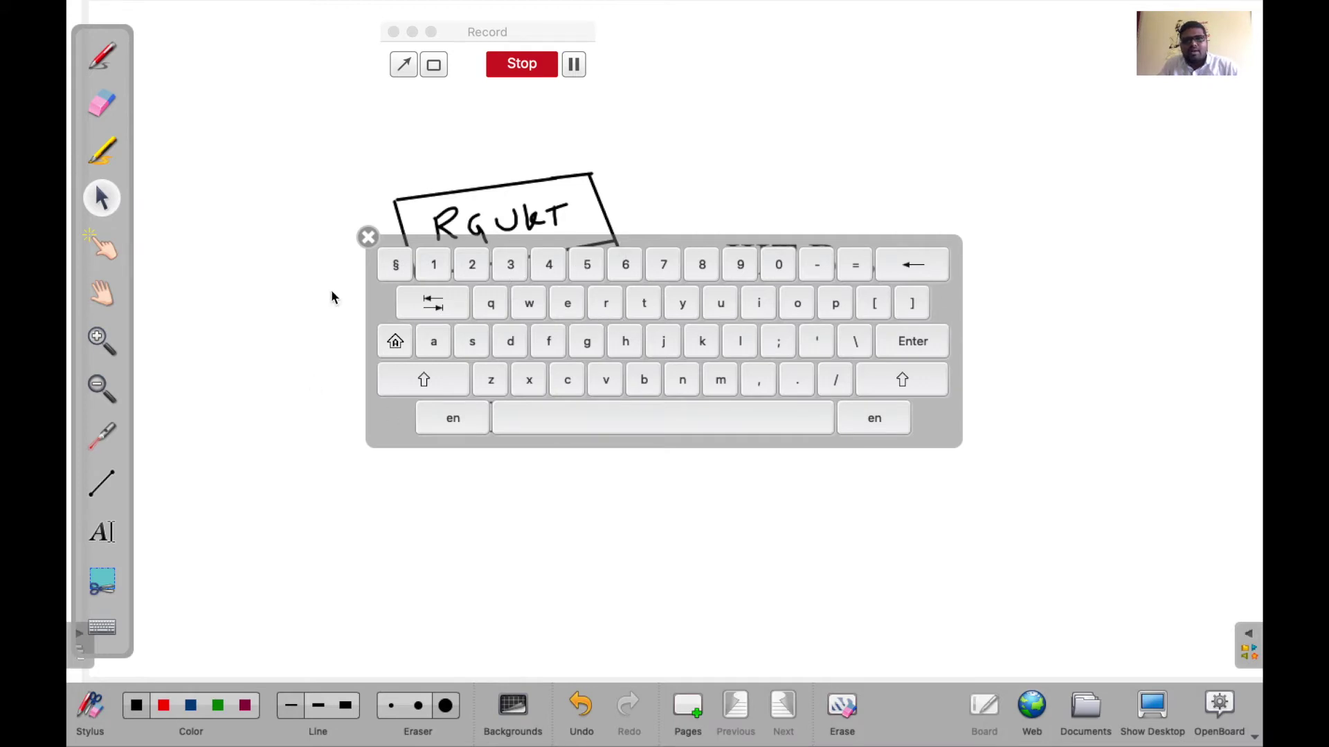
pyautogui.click(368, 238)
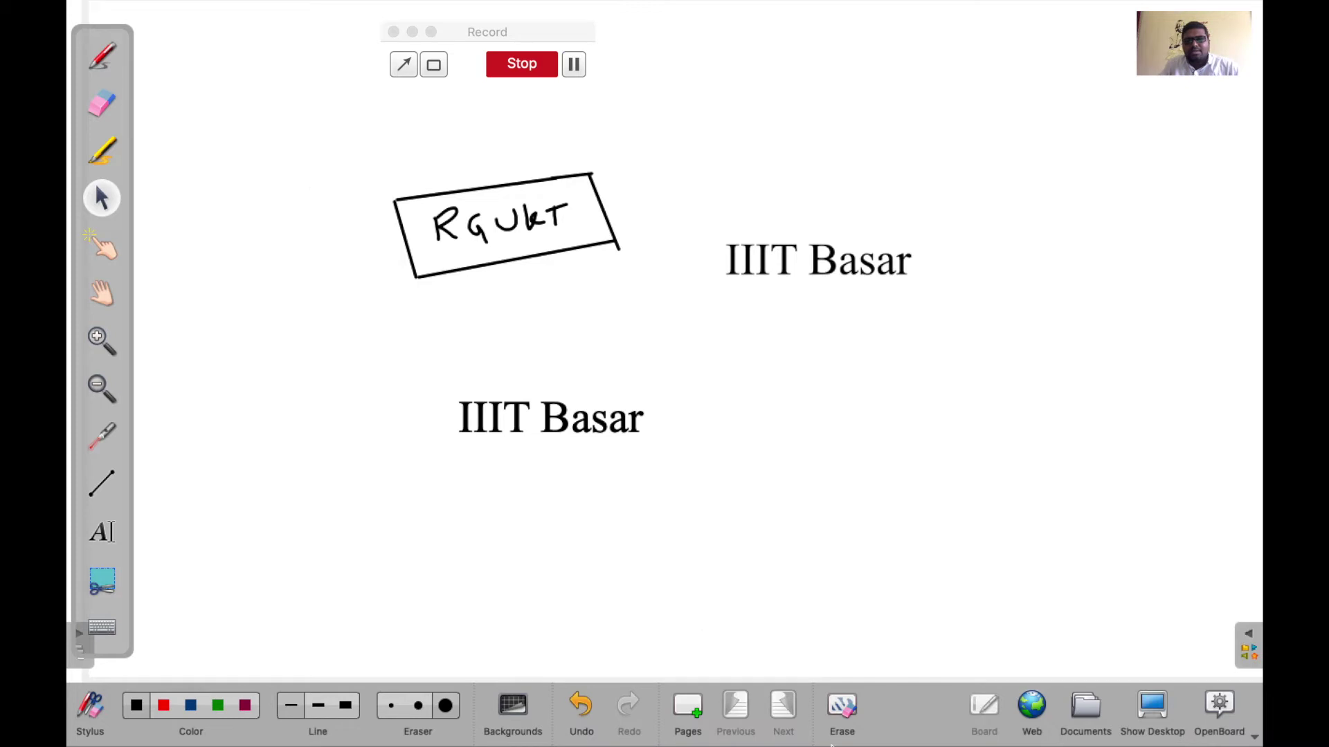
pyautogui.click(838, 708)
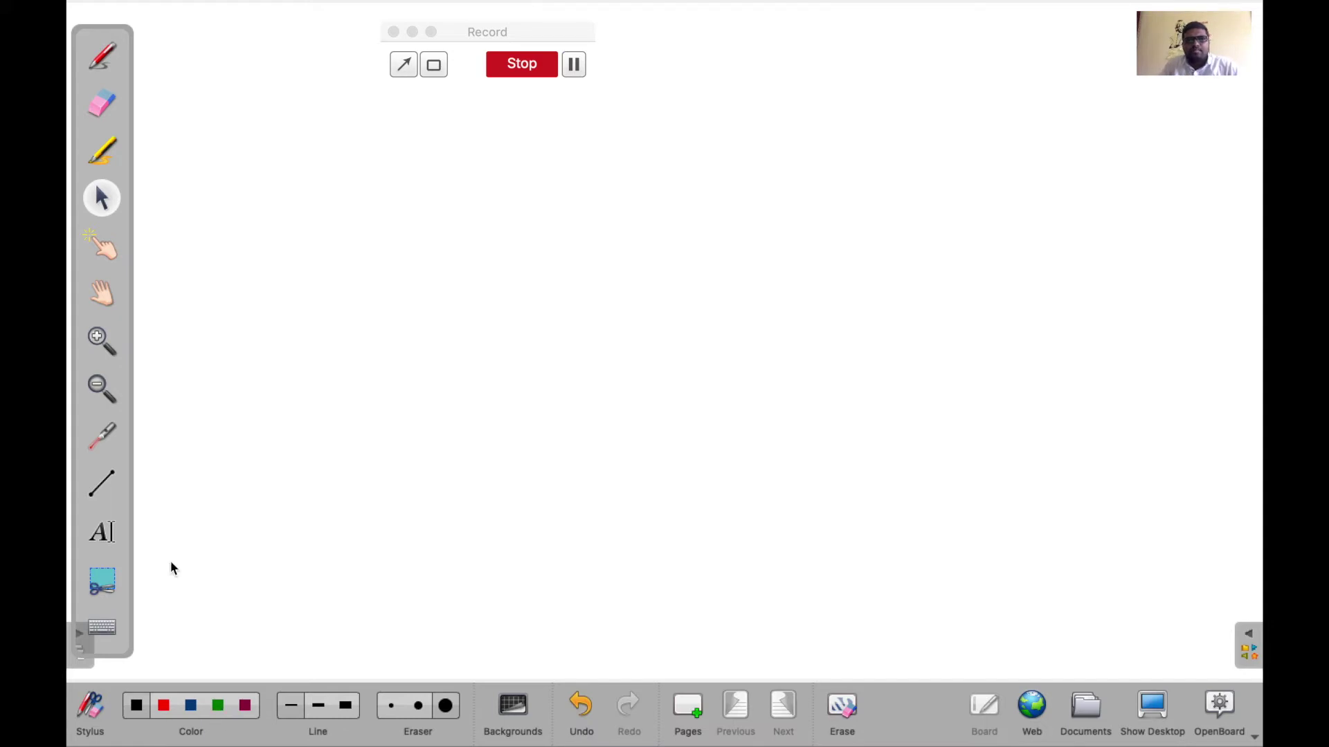
# - Handwrite RGU in blue, RGU in dark purple below it and IIIT in red underneath with the pen
pyautogui.click(84, 61)
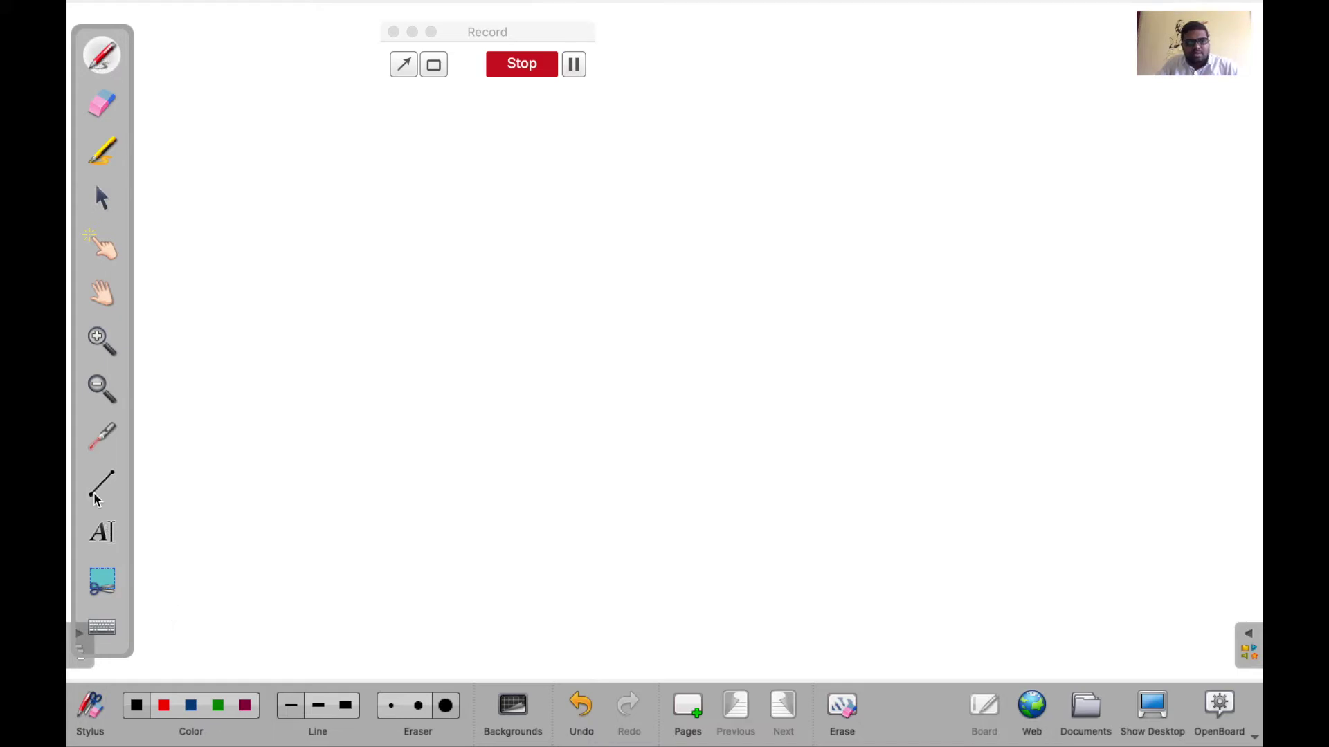
pyautogui.click(194, 709)
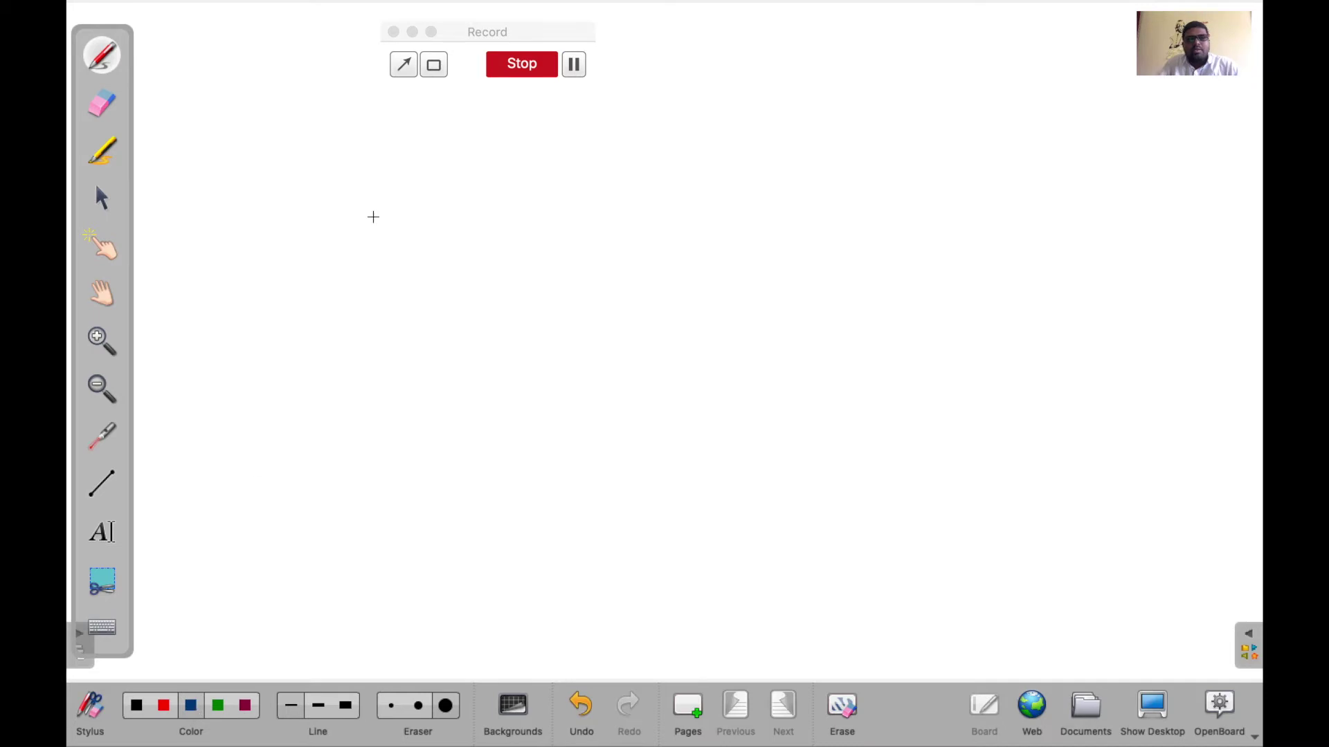
pyautogui.moveTo(378, 216); pyautogui.dragTo(423, 231)
pyautogui.moveTo(436, 208)
pyautogui.mouseDown()
pyautogui.moveTo(450, 202)
pyautogui.moveTo(450, 225)
pyautogui.mouseUp()
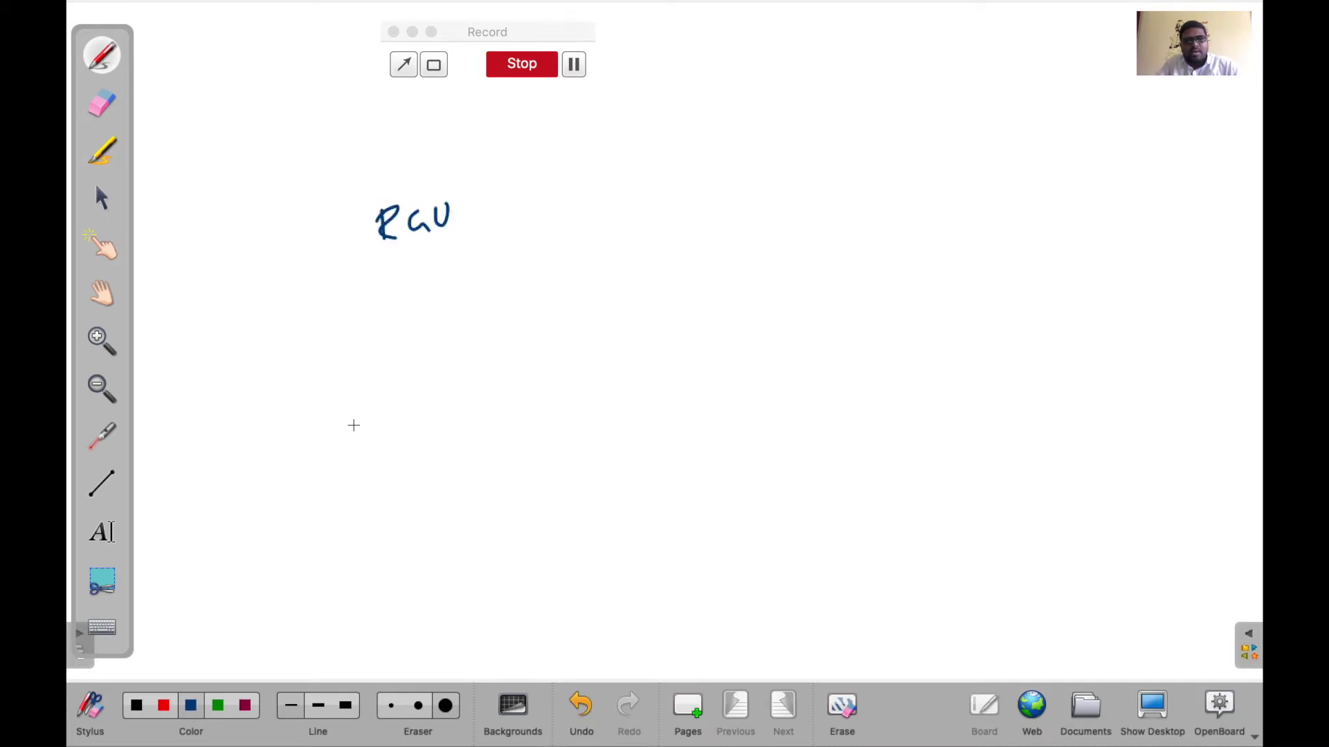
pyautogui.click(246, 707)
pyautogui.moveTo(399, 305)
pyautogui.mouseDown()
pyautogui.moveTo(399, 330)
pyautogui.moveTo(453, 325)
pyautogui.mouseUp()
pyautogui.moveTo(457, 303); pyautogui.dragTo(470, 296)
pyautogui.click(165, 707)
pyautogui.moveTo(399, 396)
pyautogui.mouseDown()
pyautogui.moveTo(411, 418)
pyautogui.moveTo(448, 387)
pyautogui.moveTo(457, 411)
pyautogui.moveTo(509, 375)
pyautogui.mouseUp()
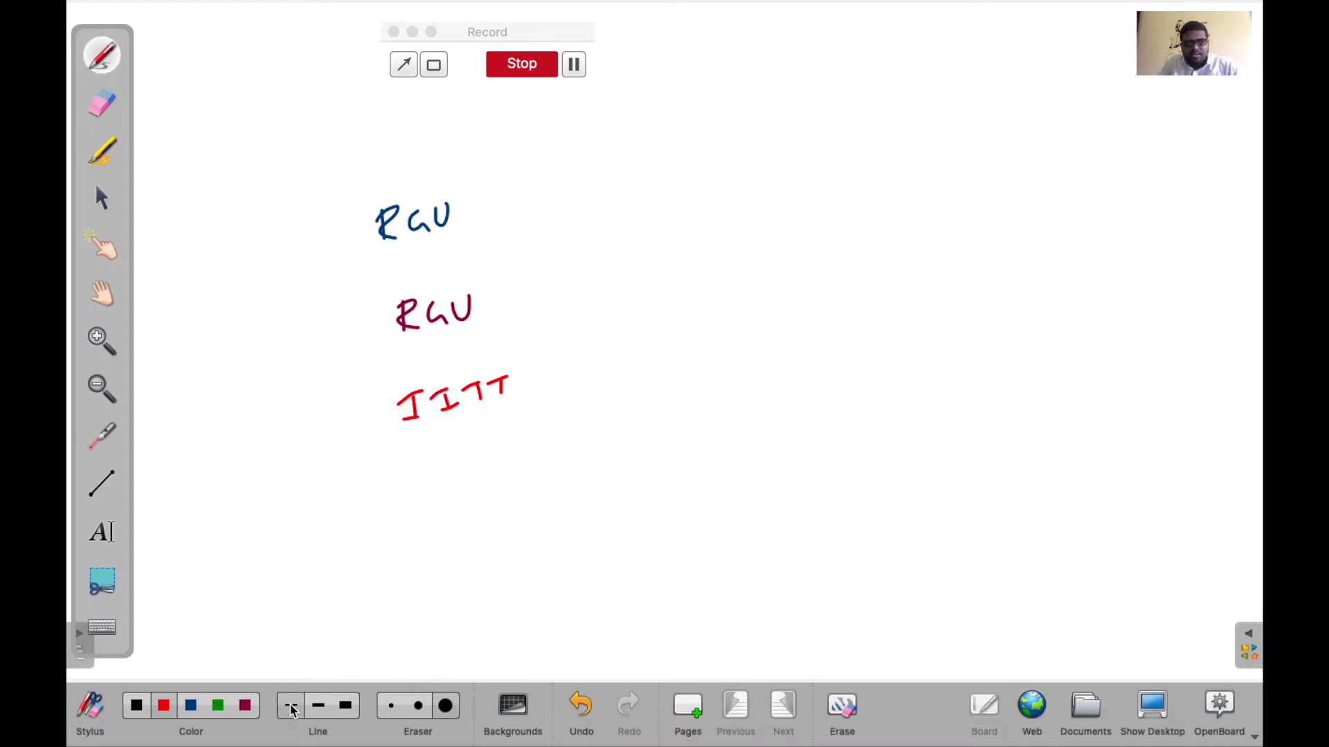
# - Draw three slightly rising red pen strokes, one each with the thin, medium and thick line width
pyautogui.moveTo(348, 541); pyautogui.dragTo(482, 508)
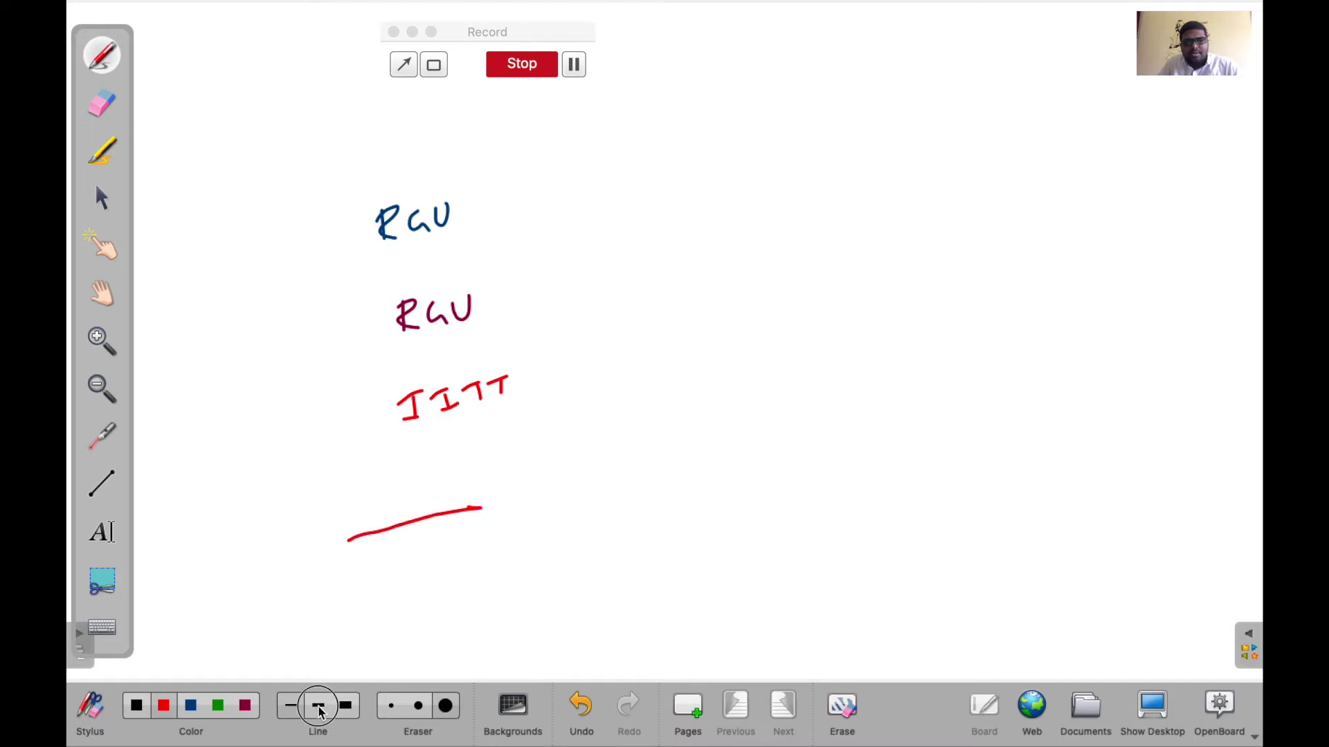
pyautogui.click(317, 709)
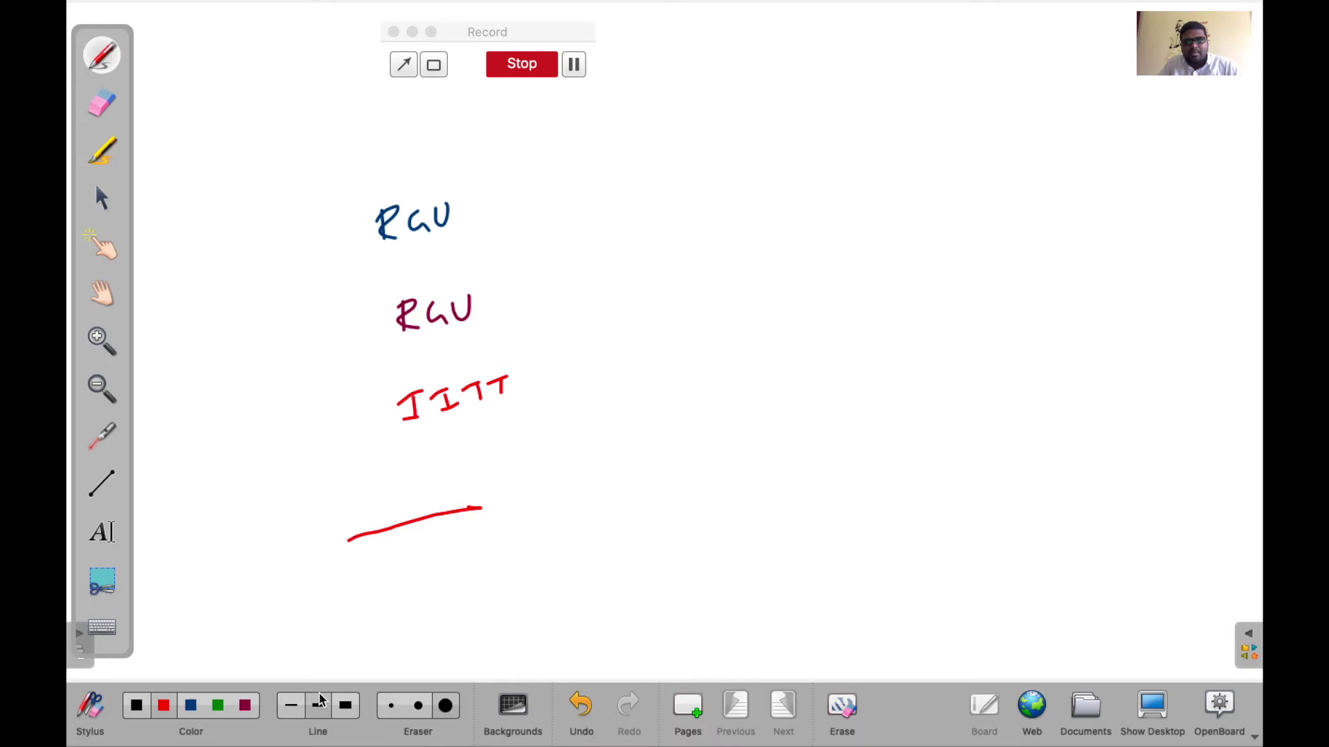
pyautogui.moveTo(588, 434)
pyautogui.mouseDown()
pyautogui.moveTo(566, 441)
pyautogui.moveTo(738, 413)
pyautogui.mouseUp()
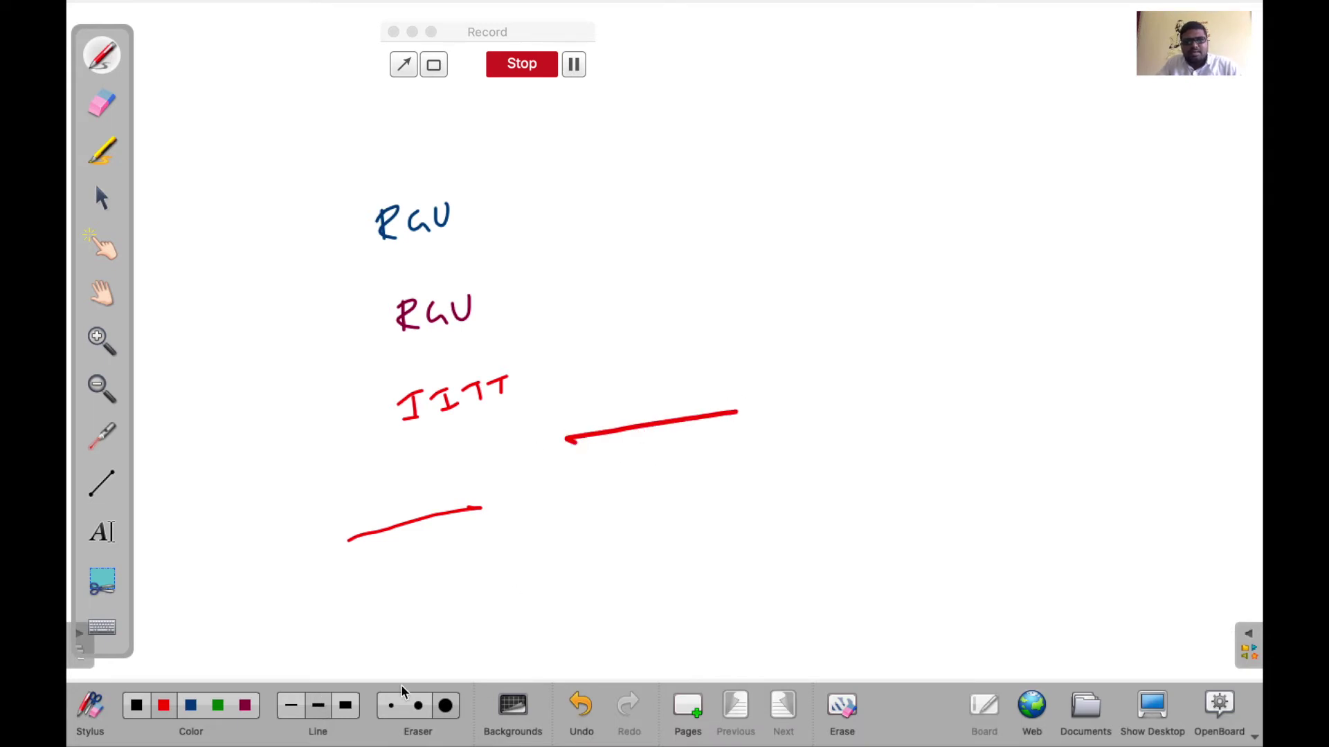
pyautogui.click(346, 707)
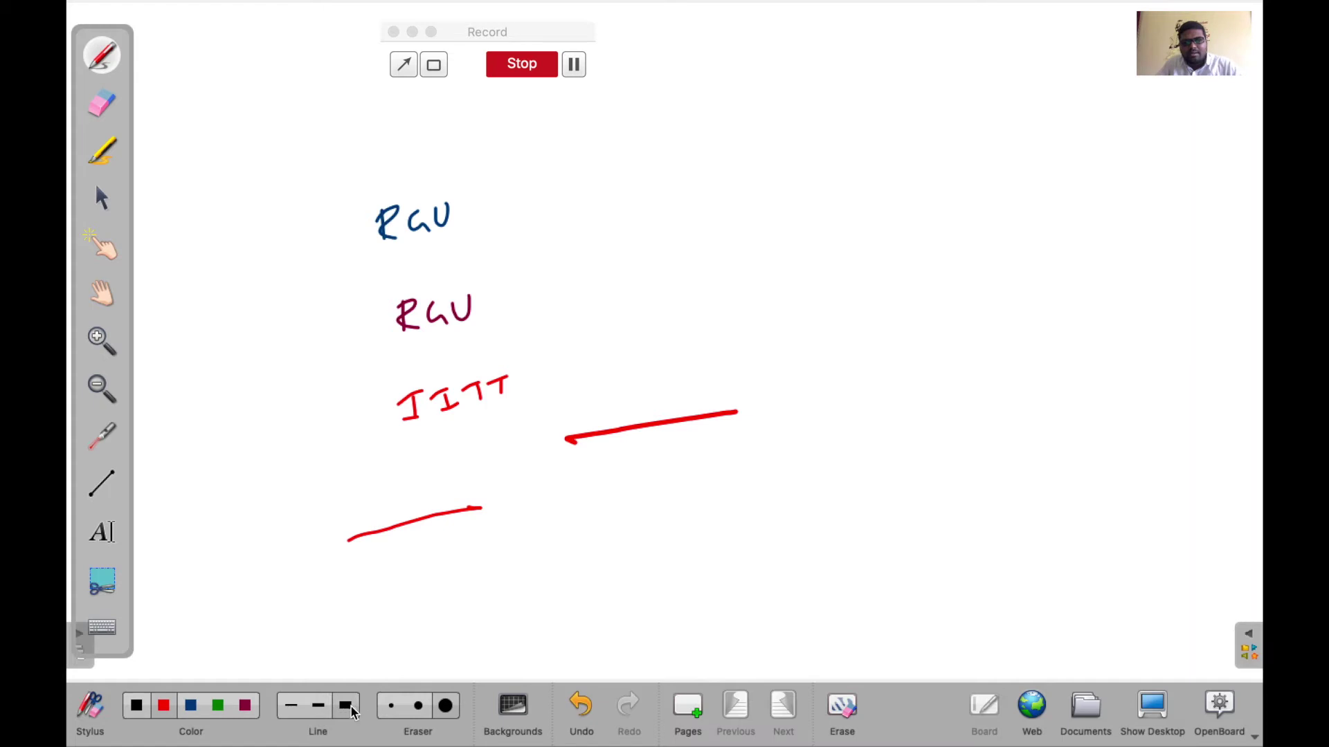
pyautogui.moveTo(585, 312); pyautogui.dragTo(789, 262)
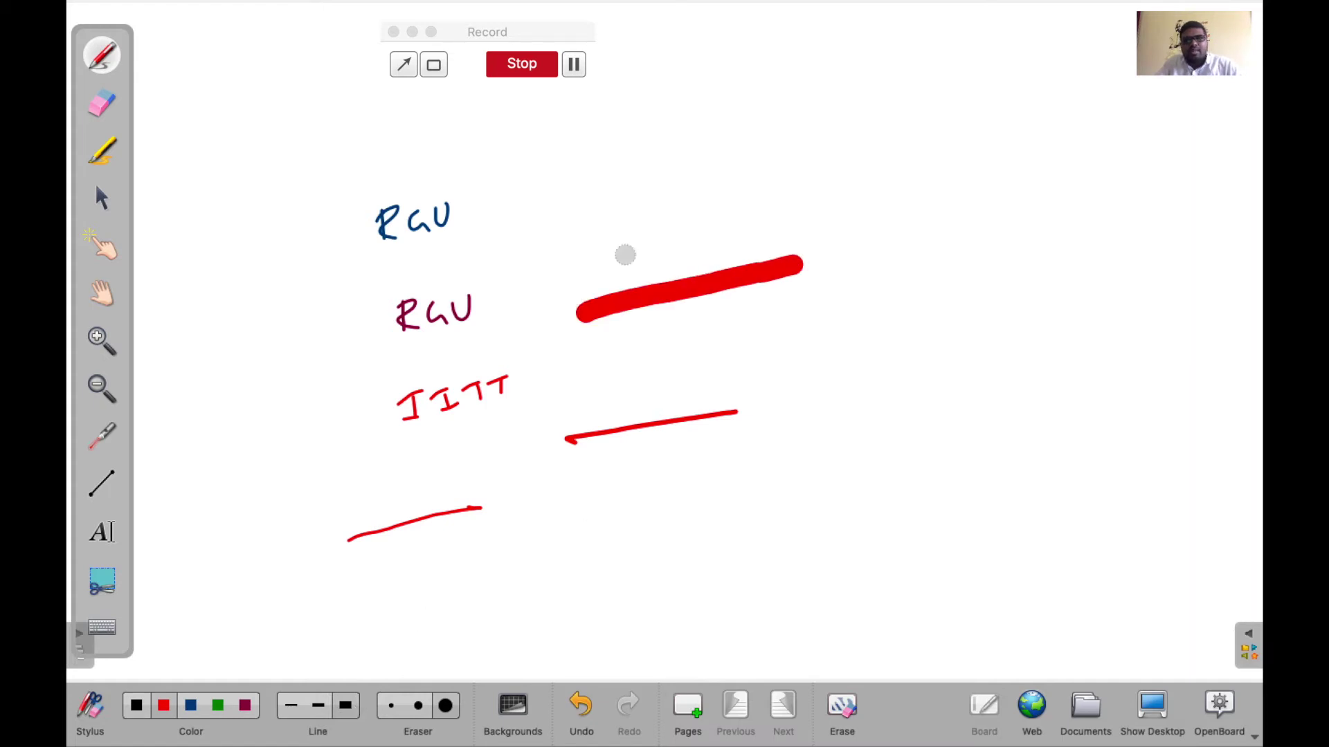
# - Rub out parts of the medium and thick red strokes with the small, medium and large erasers, and clear the whole board
pyautogui.click(97, 110)
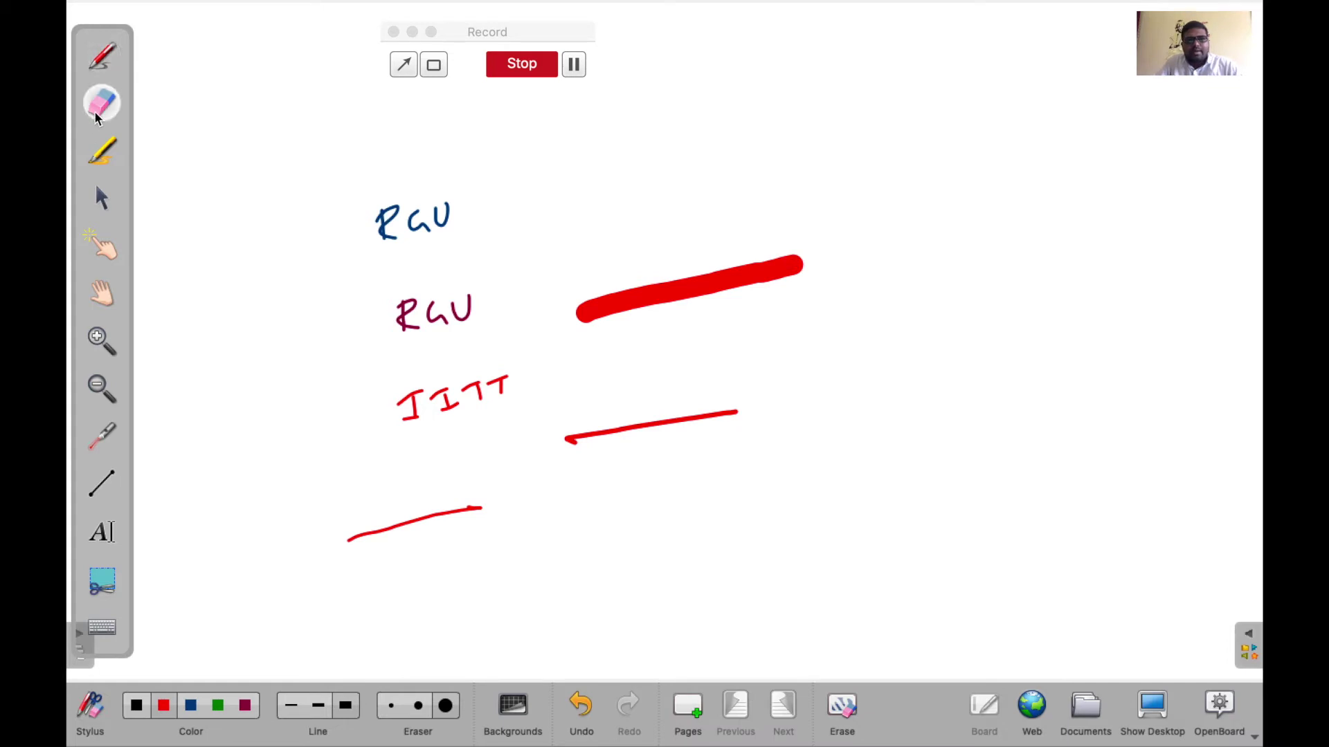
pyautogui.click(391, 713)
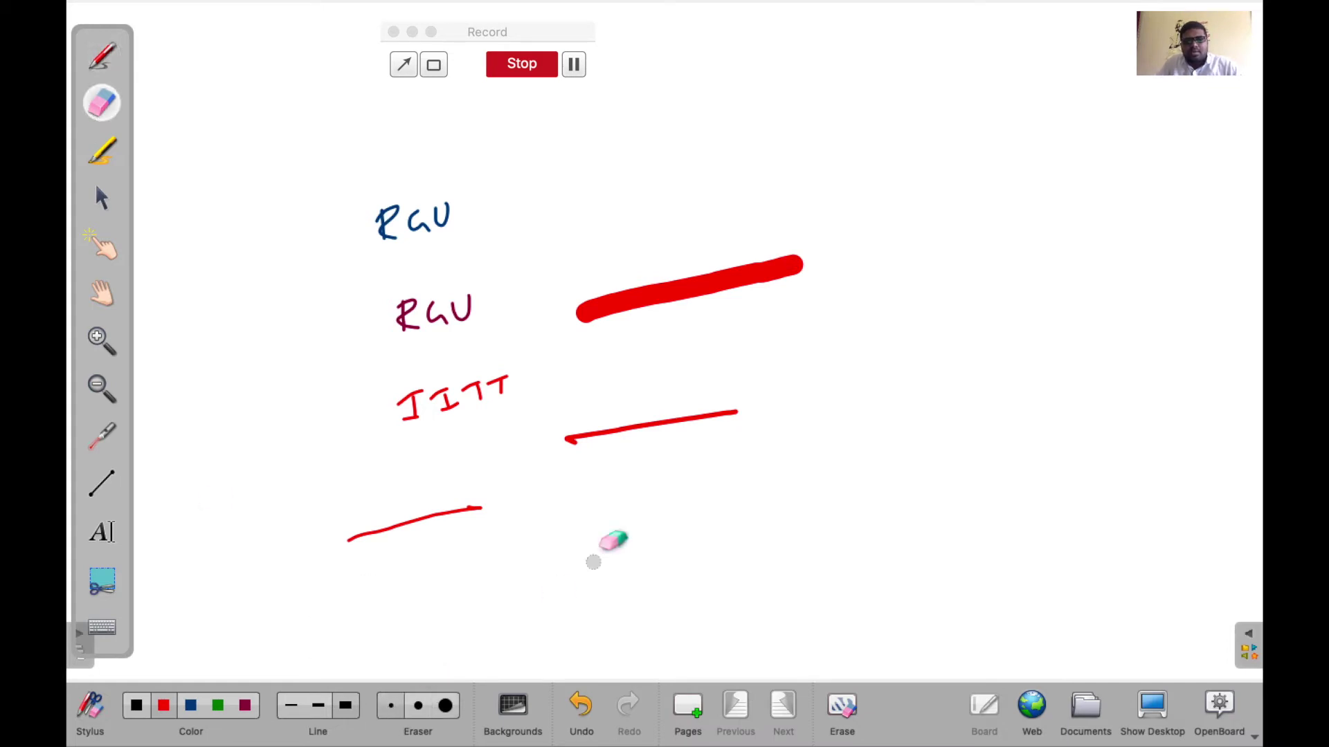
pyautogui.moveTo(582, 436); pyautogui.dragTo(621, 432)
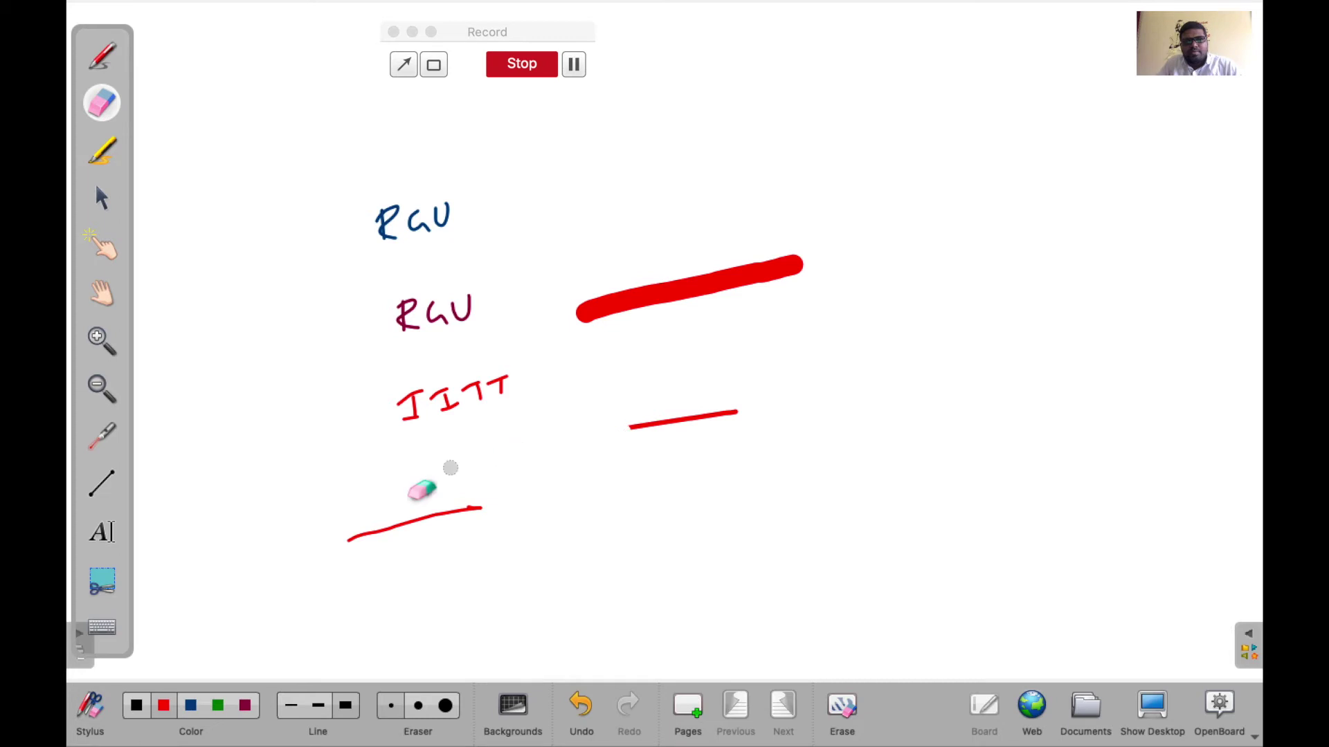
pyautogui.click(421, 706)
pyautogui.moveTo(581, 352)
pyautogui.mouseDown()
pyautogui.moveTo(588, 308)
pyautogui.moveTo(762, 280)
pyautogui.mouseUp()
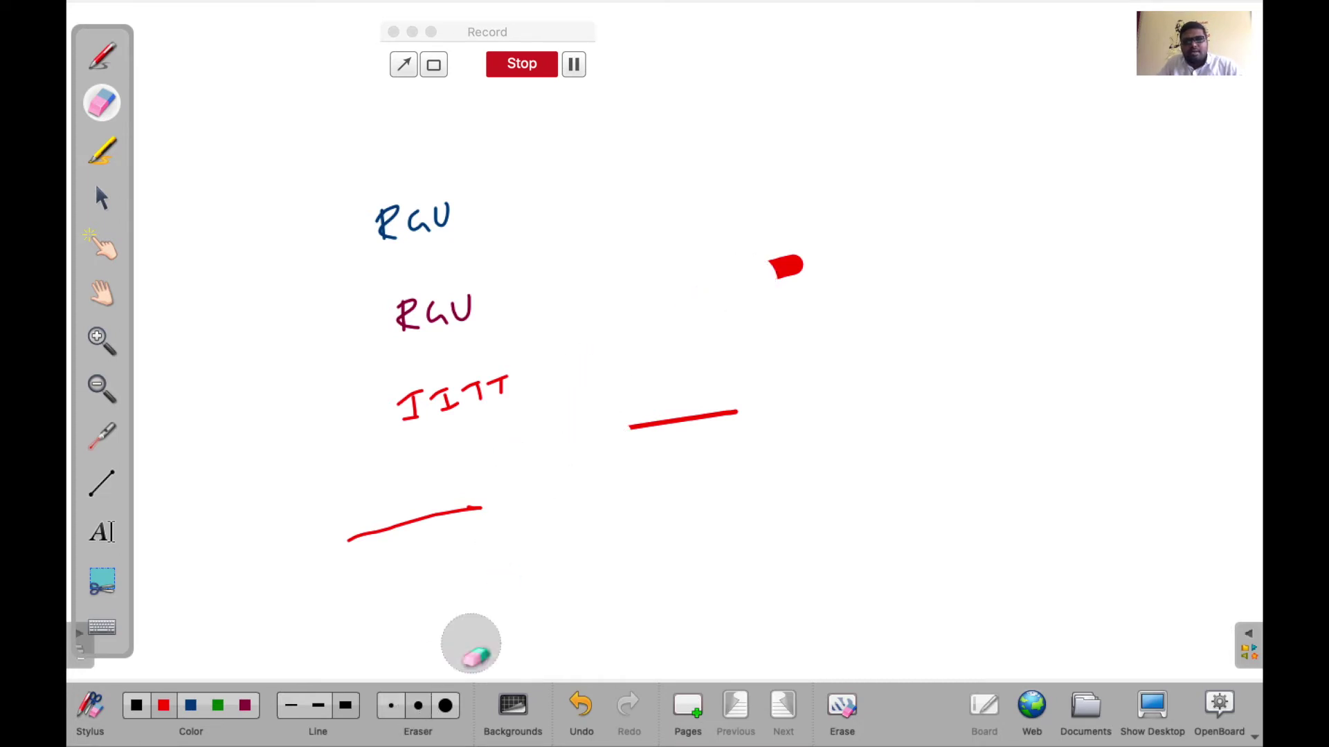
pyautogui.click(445, 706)
pyautogui.moveTo(571, 443); pyautogui.dragTo(688, 415)
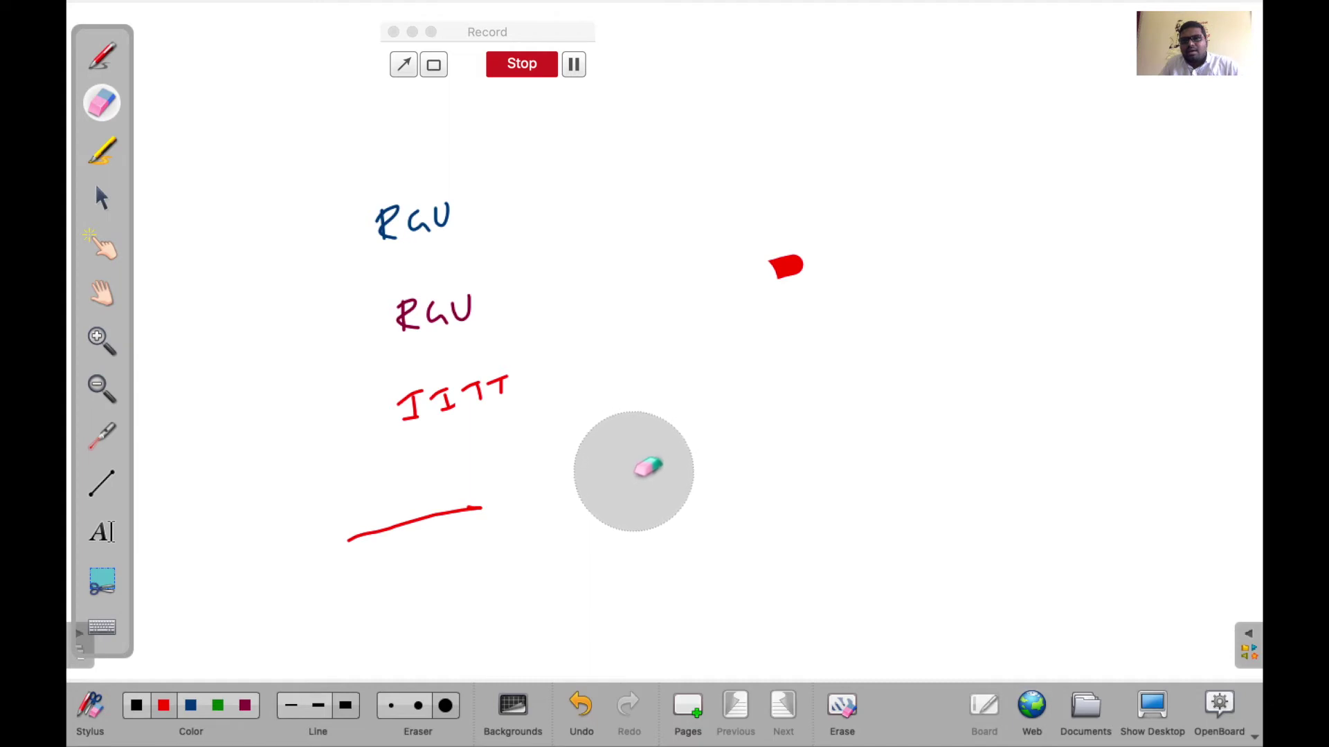
pyautogui.click(833, 718)
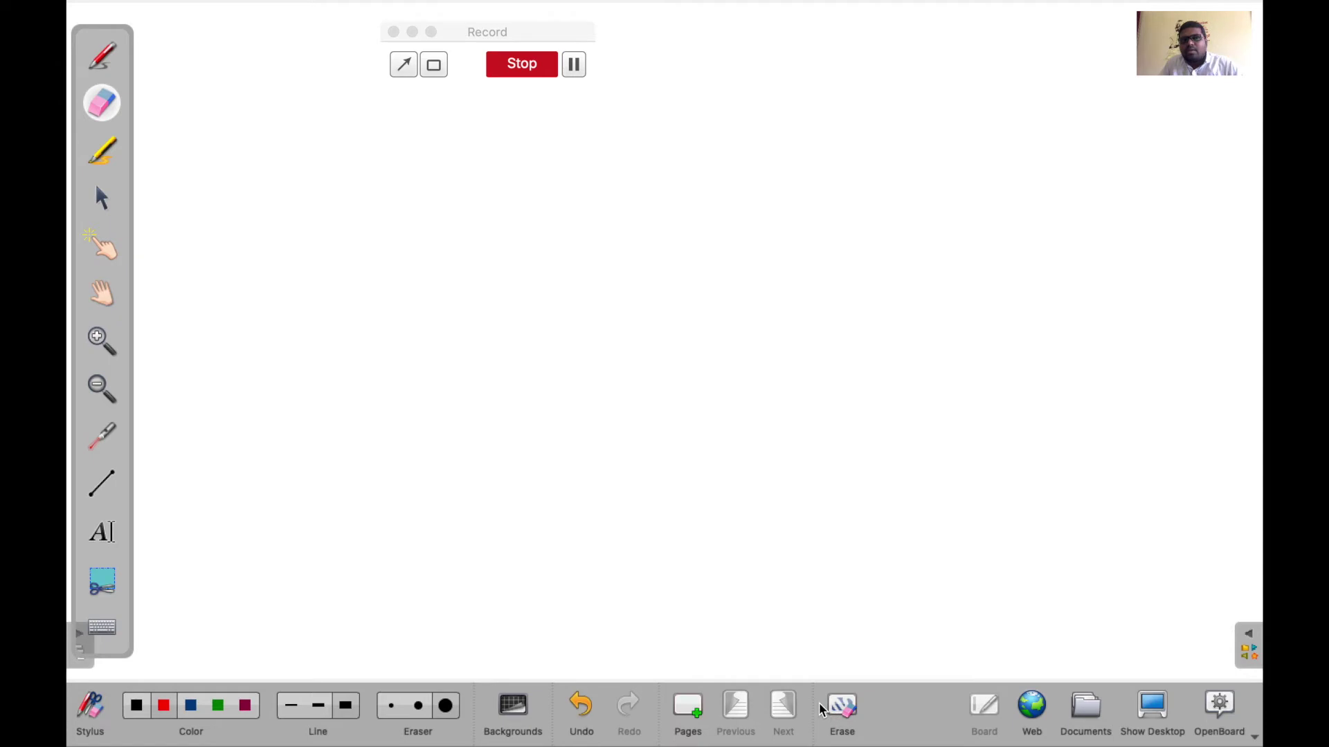
# - Open the web mode in the browser and return to the empty board
pyautogui.click(1032, 710)
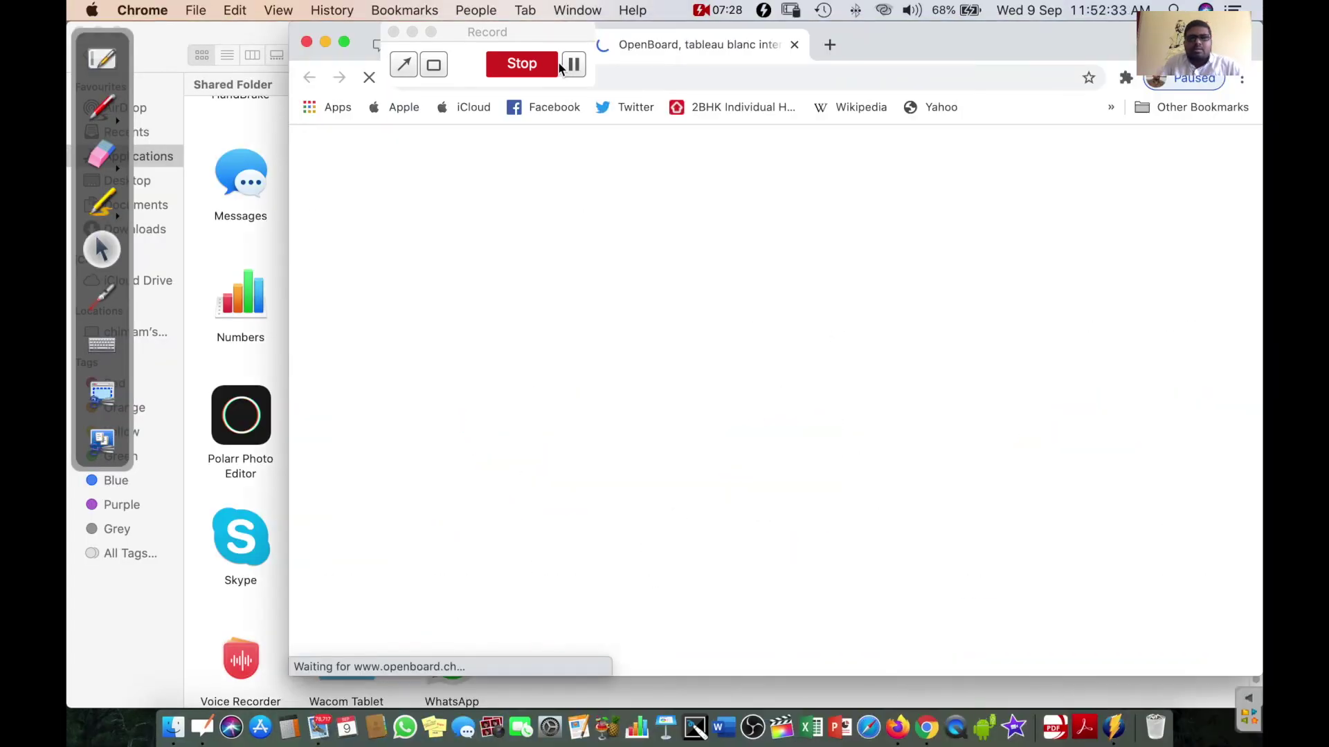
pyautogui.click(573, 64)
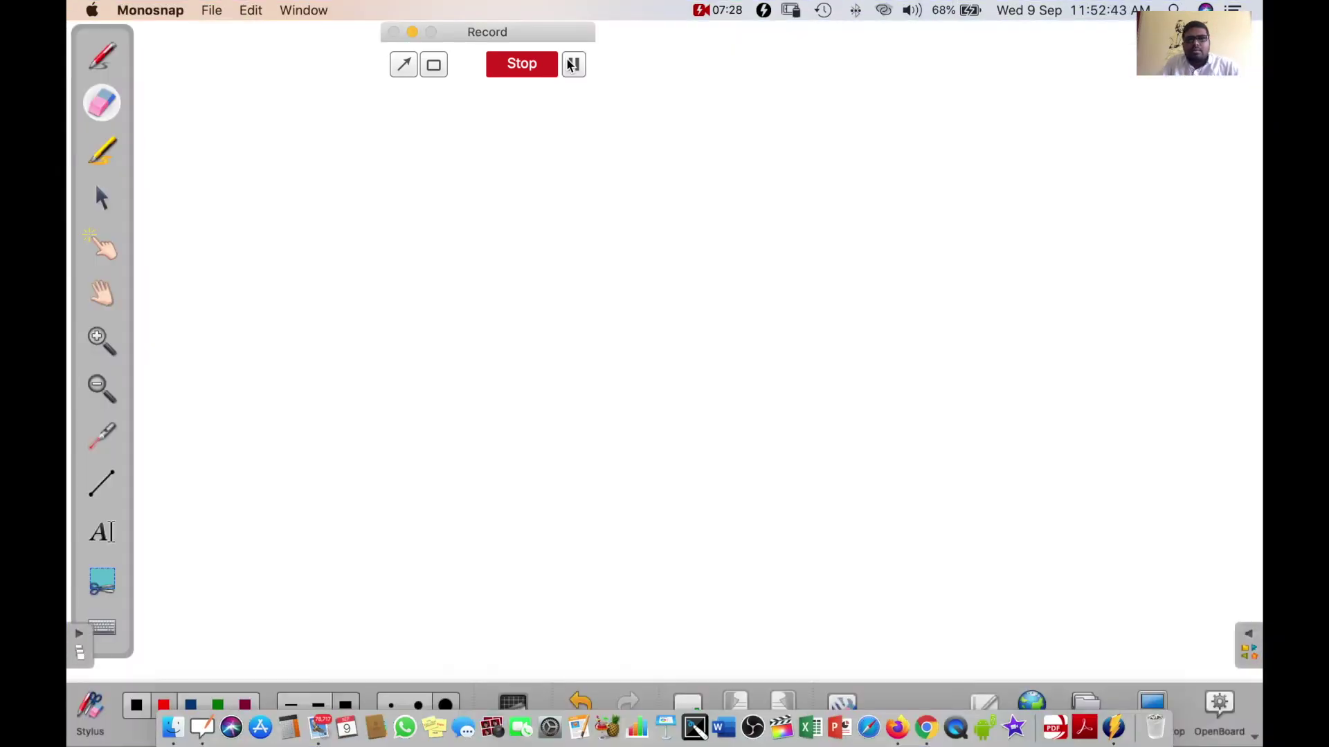
pyautogui.click(634, 631)
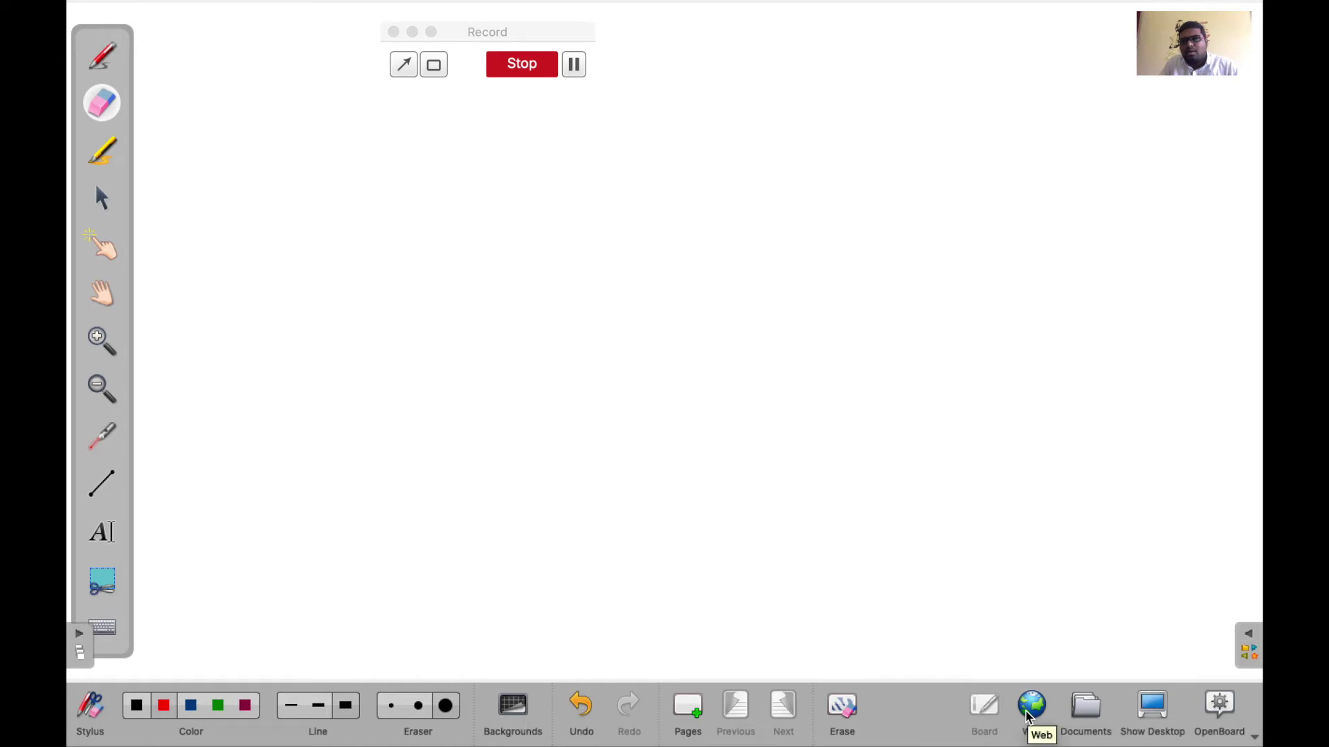
# - Open the document manager to view the saved board documents
pyautogui.click(1084, 708)
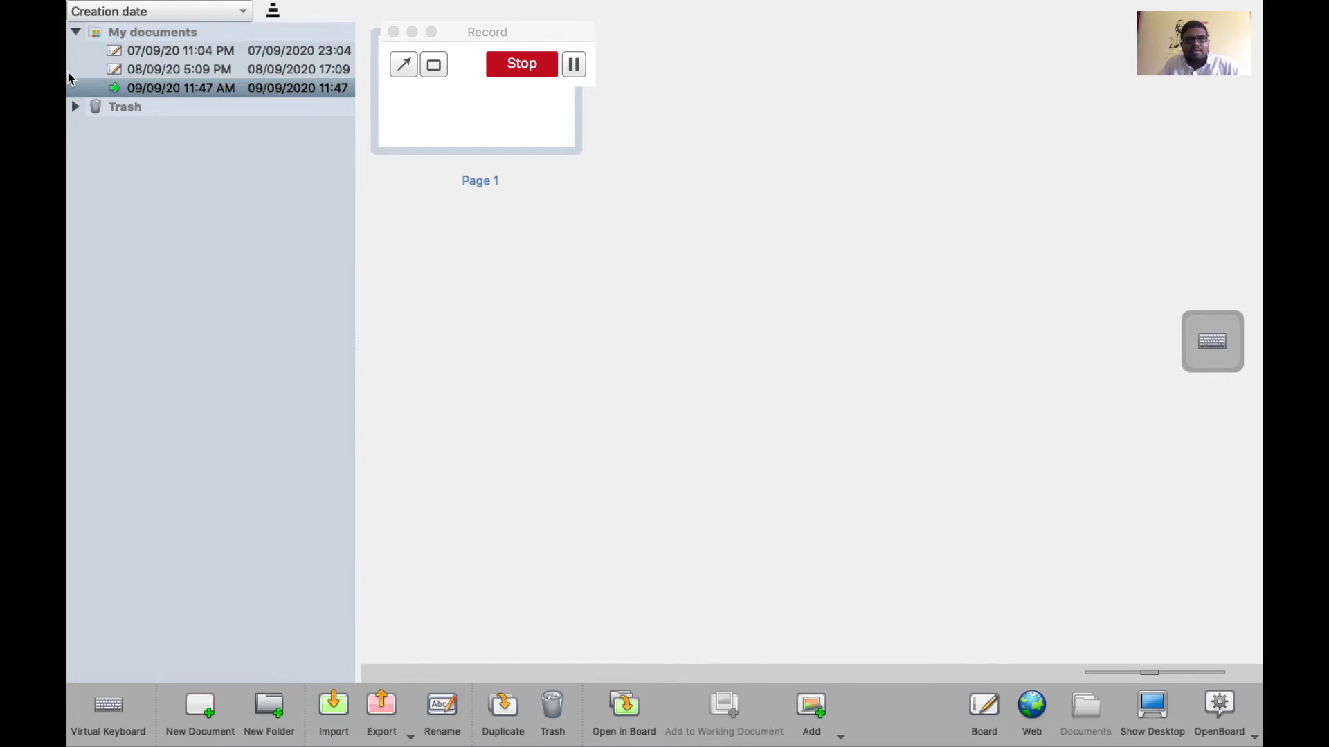
# - Select the 08/09/20 5:09 PM document and view the sorting and export options of the document manager
pyautogui.doubleClick(168, 72)
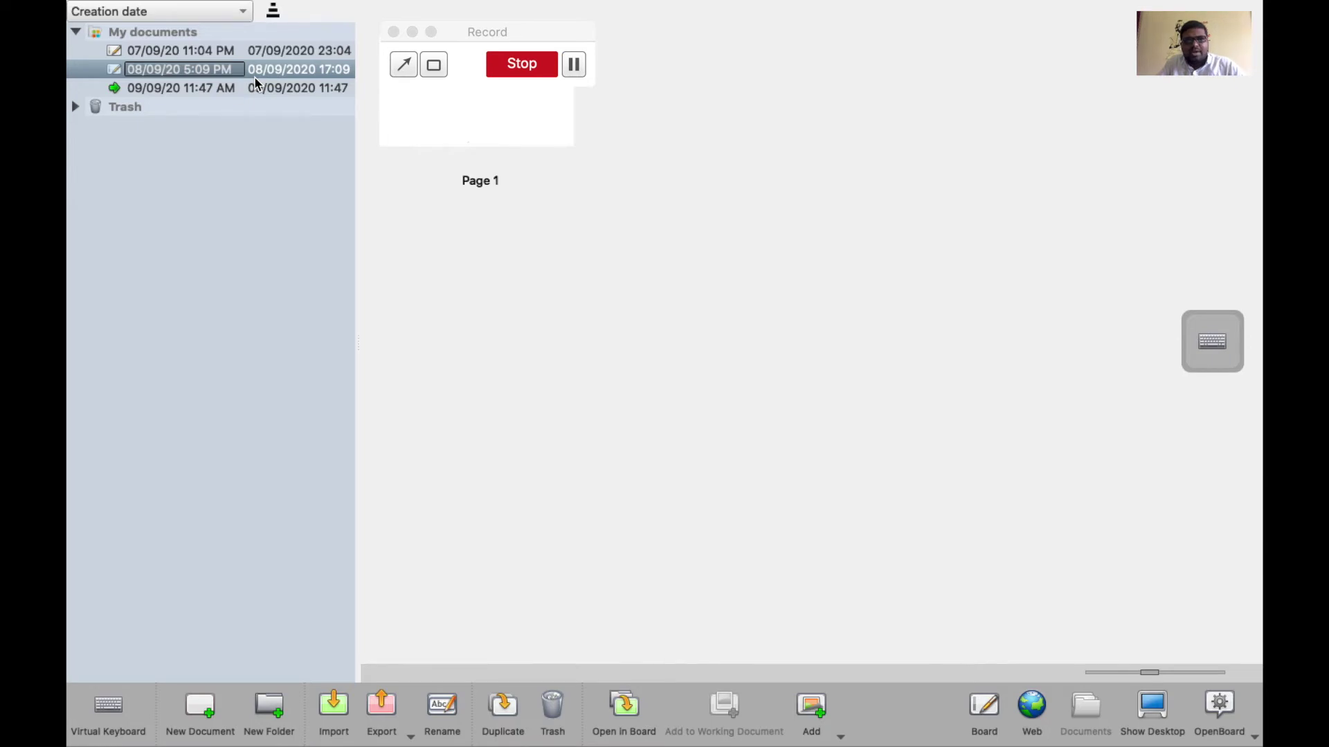
pyautogui.click(118, 11)
pyautogui.click(110, 20)
pyautogui.click(391, 719)
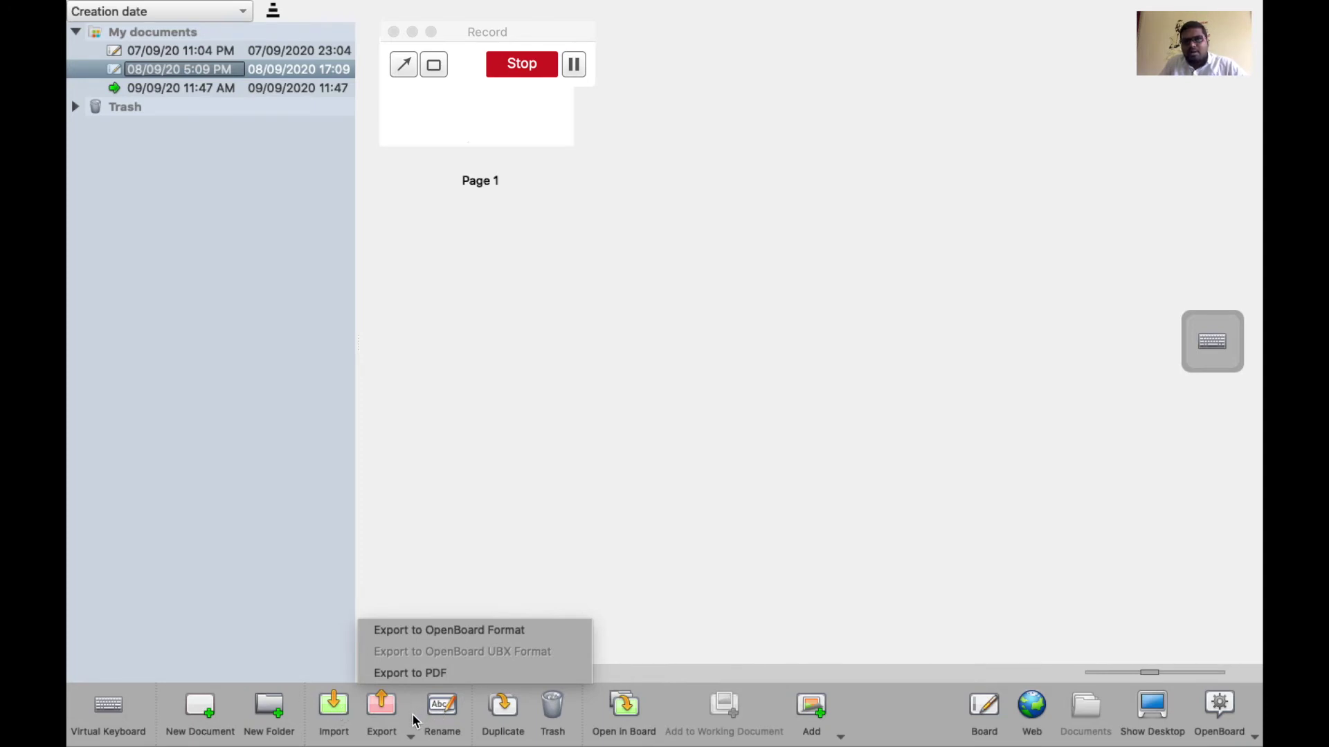
# - Add the image 2020-09-08_144247.png from the Desktop folder as a page of the selected document
pyautogui.click(816, 717)
pyautogui.click(811, 716)
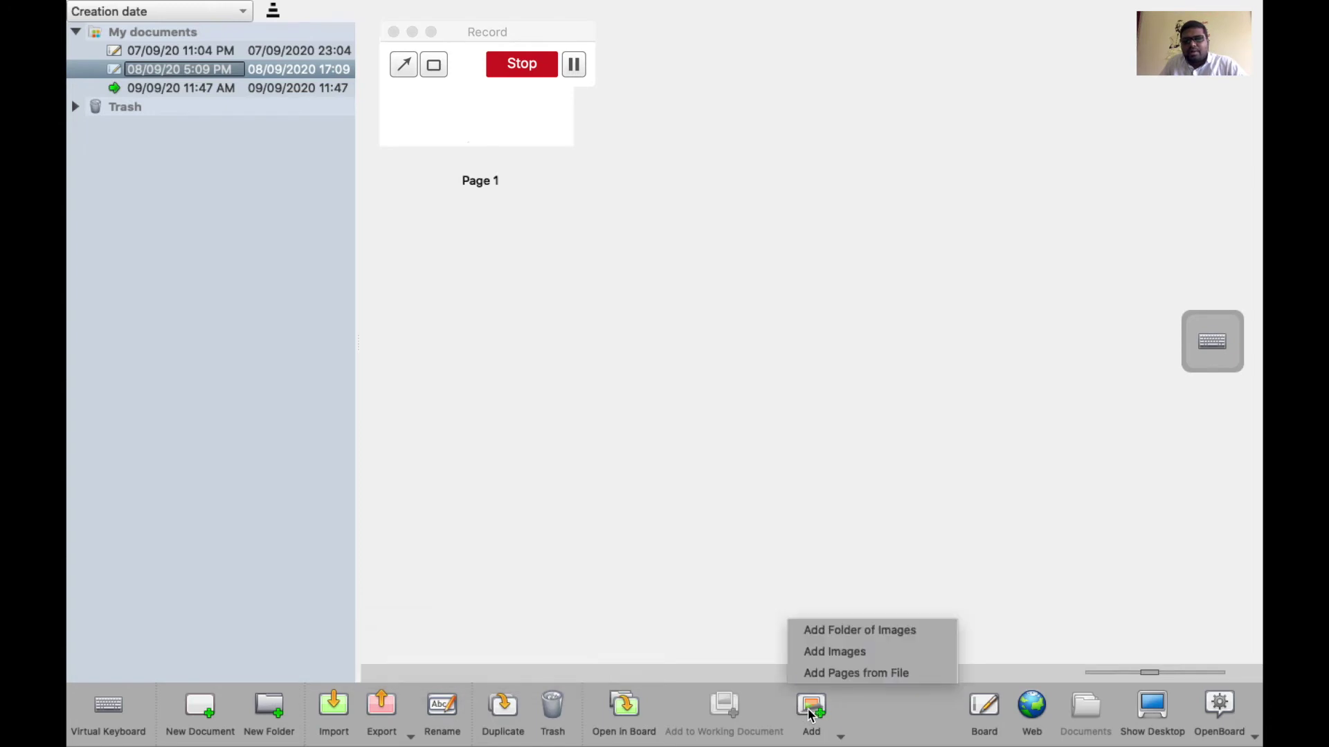
pyautogui.click(818, 655)
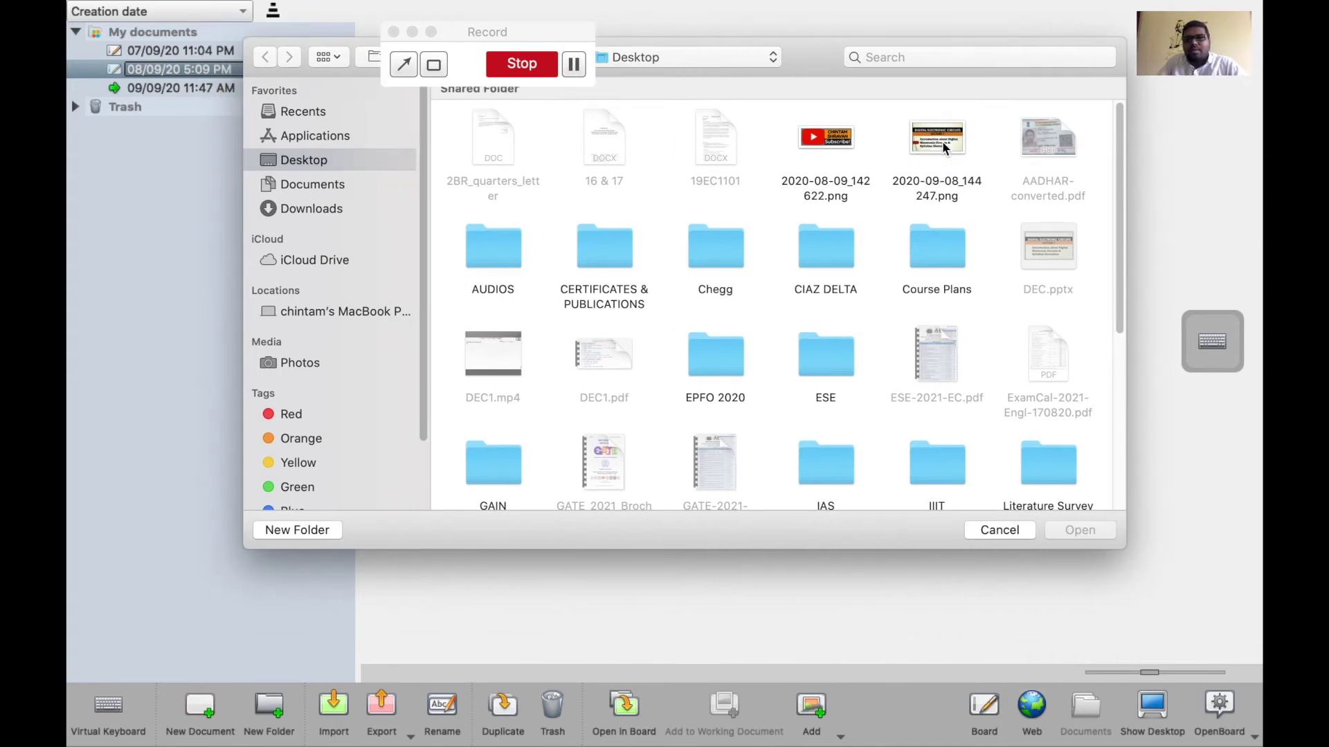
pyautogui.click(942, 145)
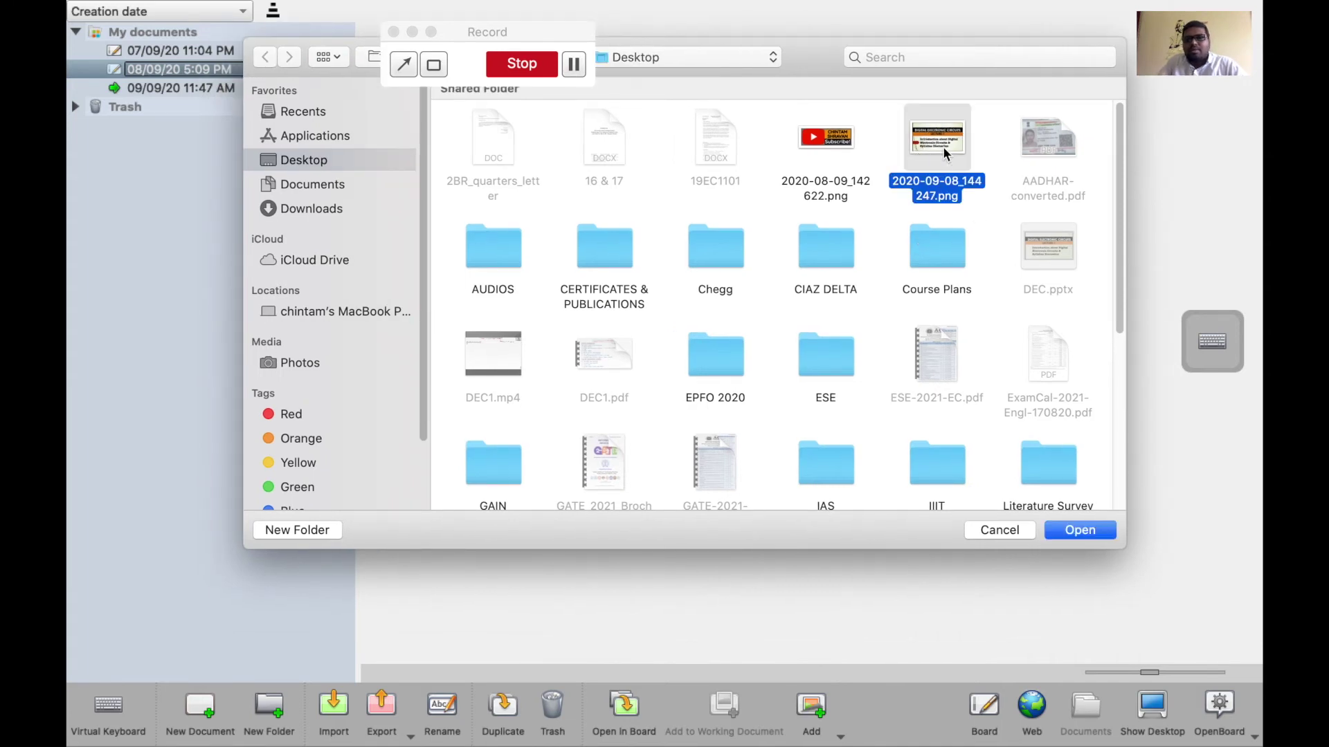
pyautogui.click(1072, 531)
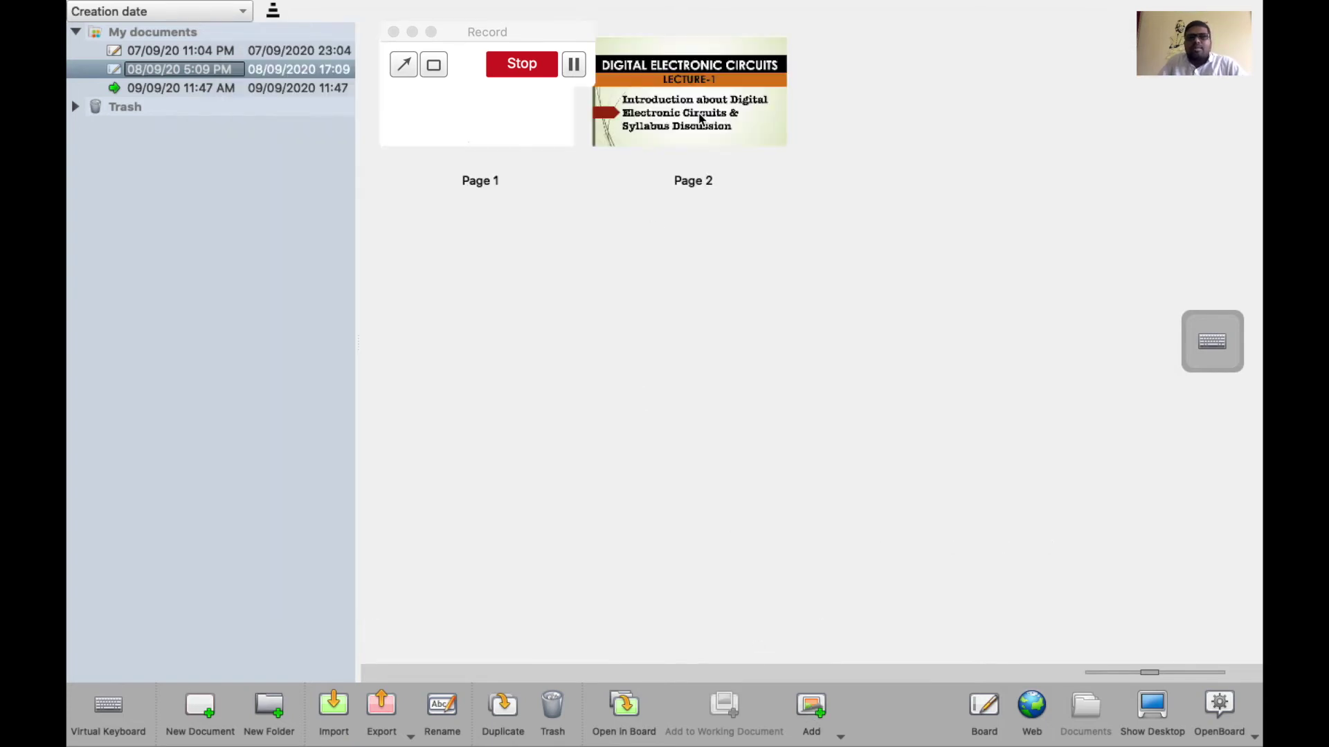
# - Open the added Digital Electronic Circuits slide page on the board and dismiss the problem report
pyautogui.doubleClick(692, 120)
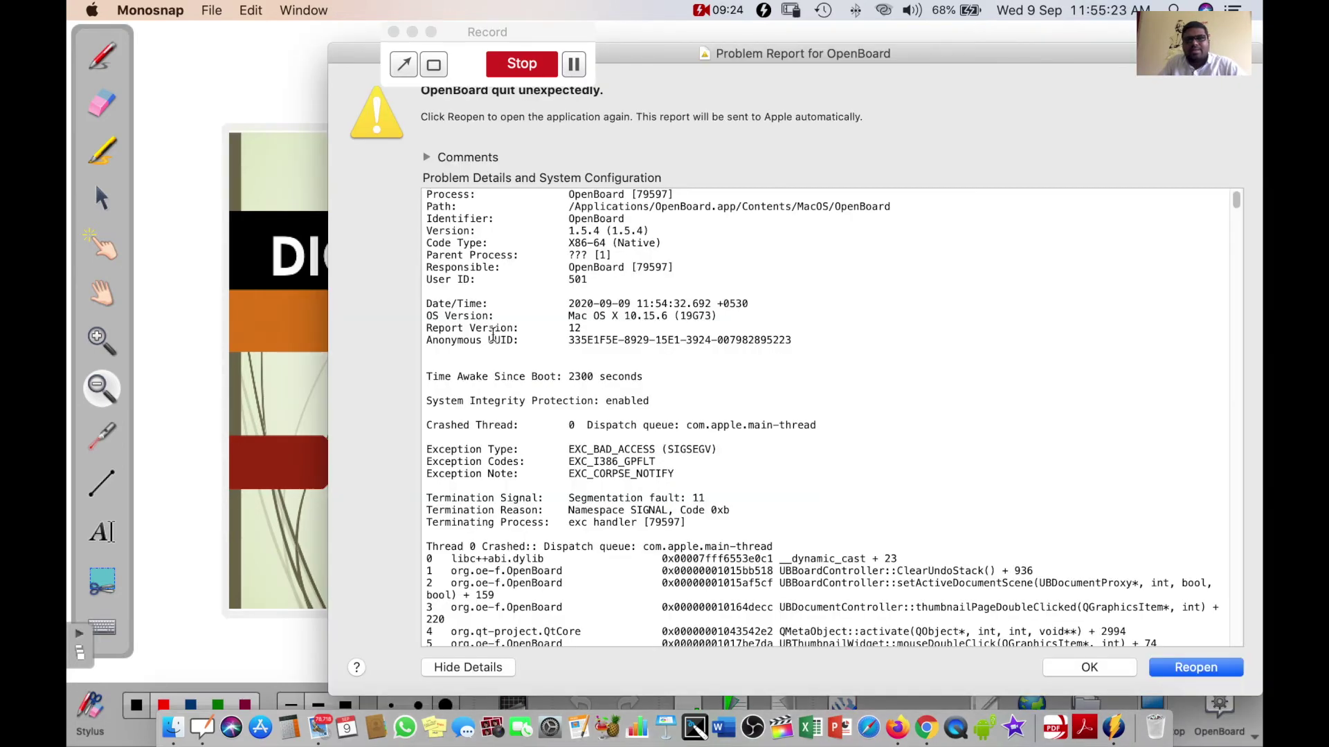
pyautogui.click(1084, 669)
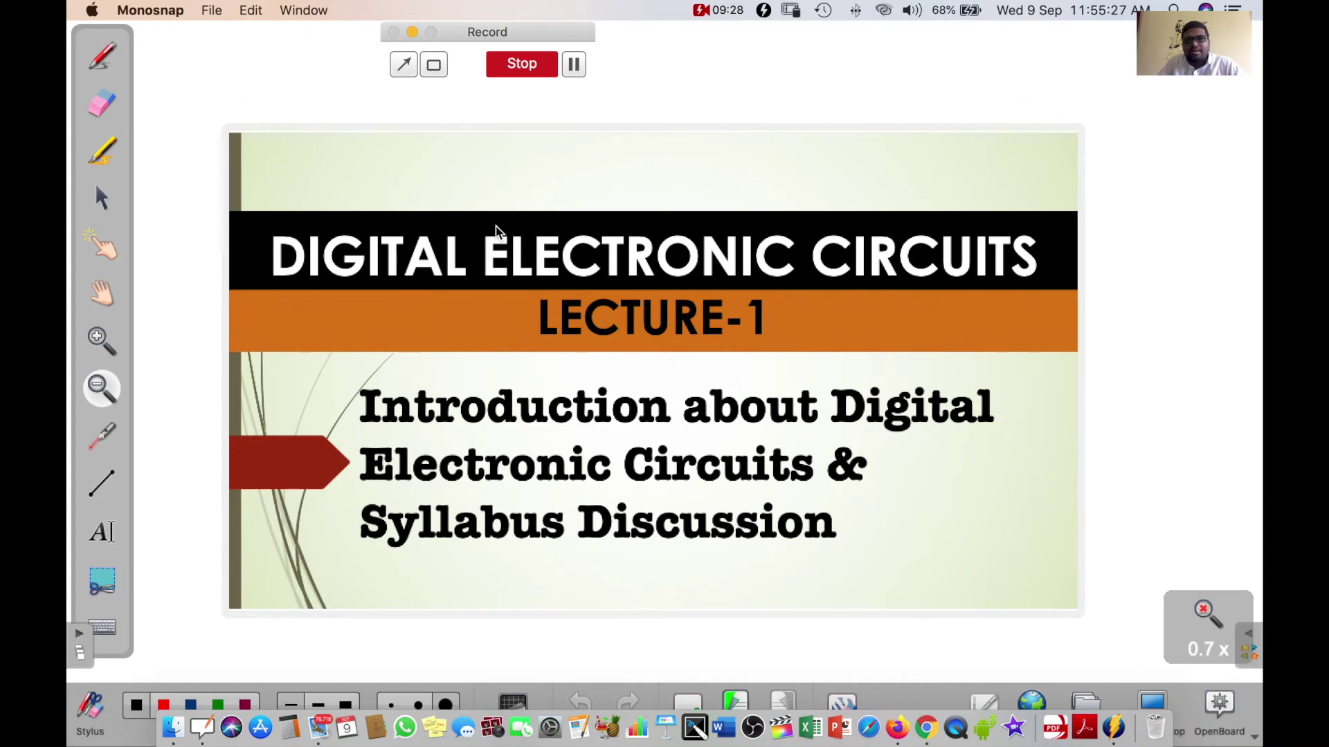
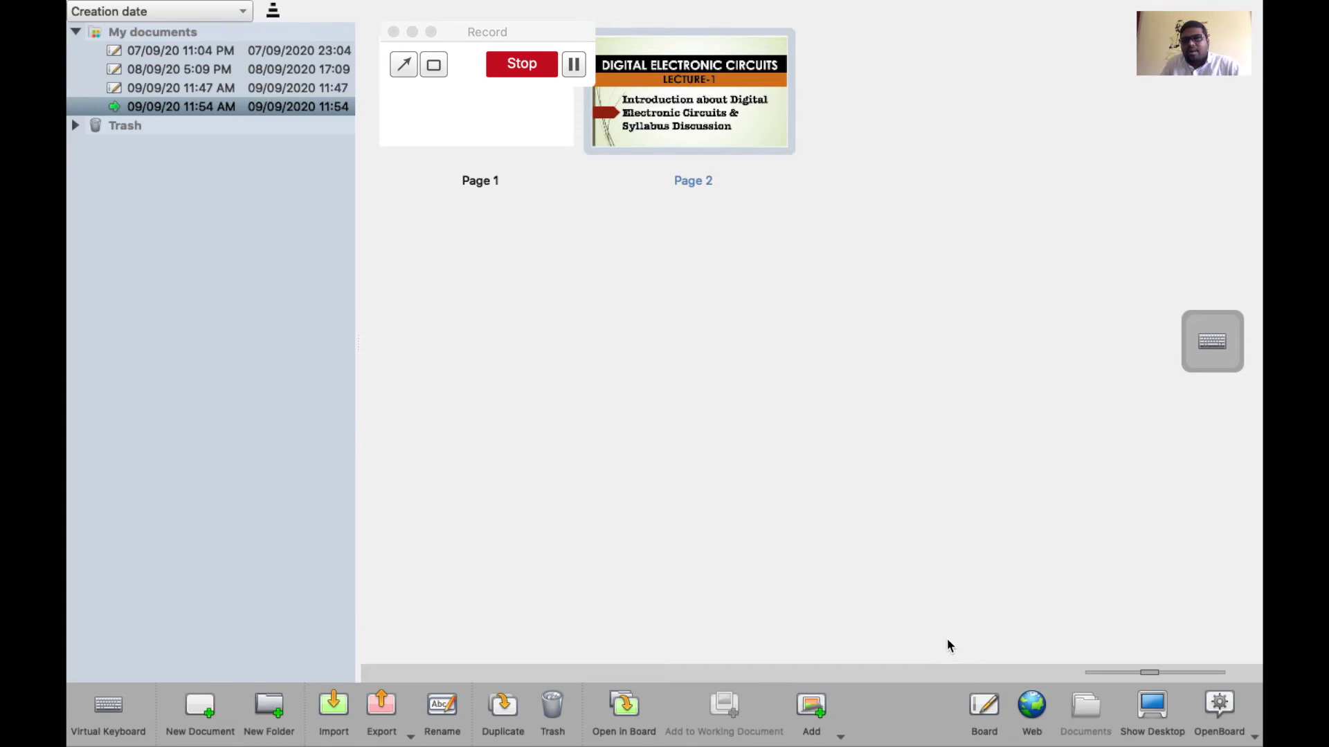
# - Show the desktop with its annotation tools and return to the board, twice
pyautogui.click(1151, 711)
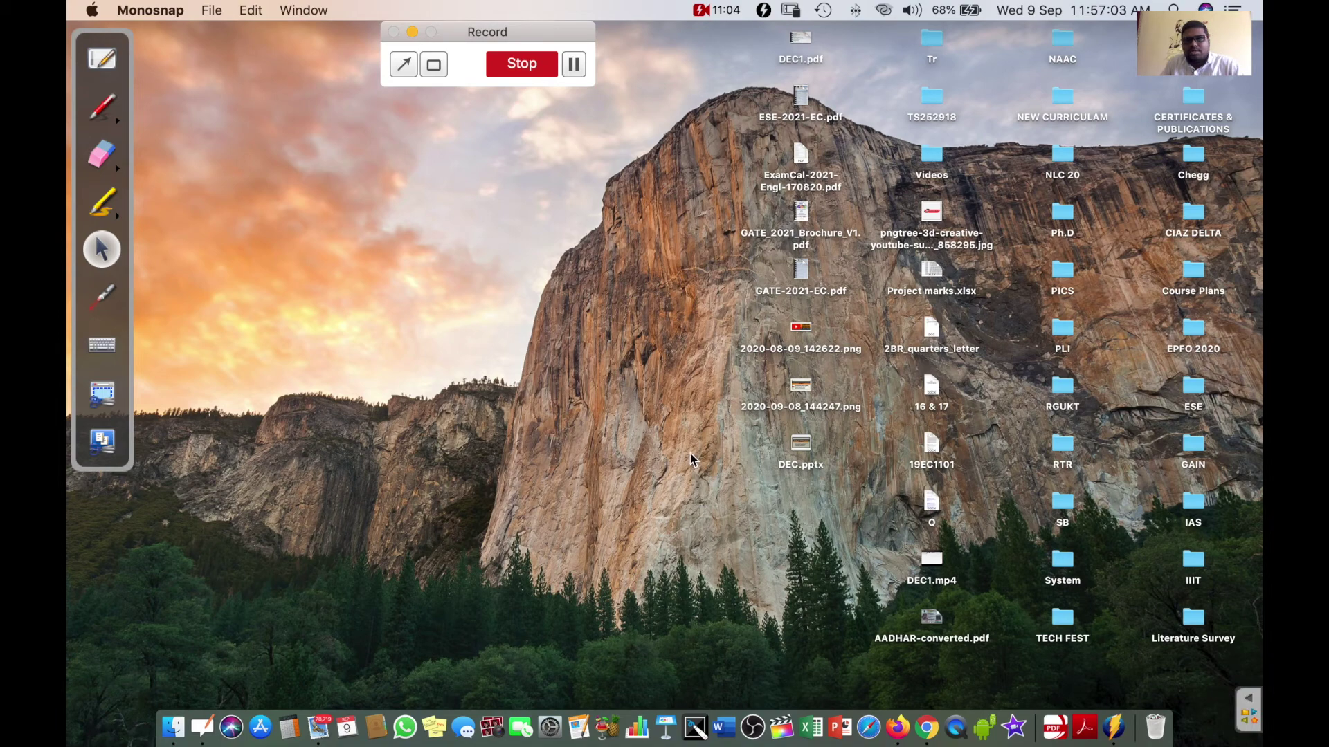
pyautogui.click(103, 62)
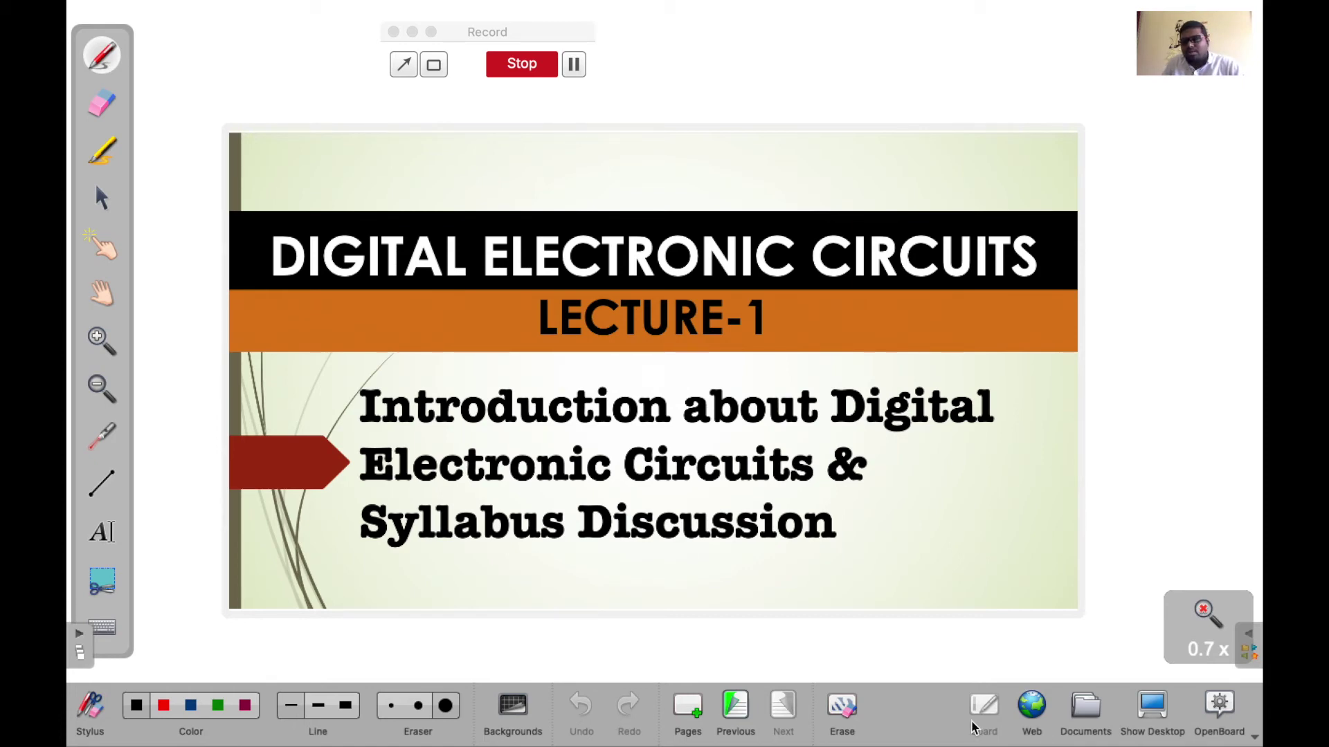
pyautogui.click(1151, 707)
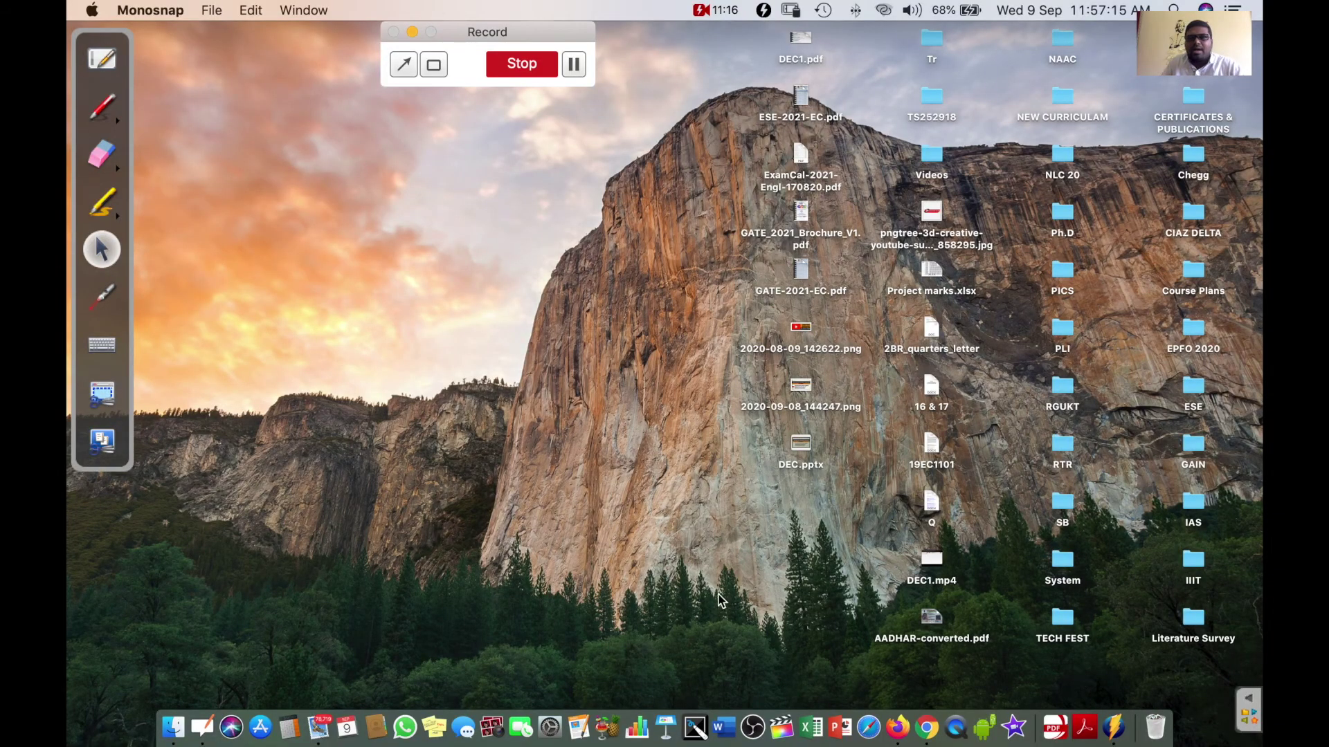
pyautogui.click(110, 61)
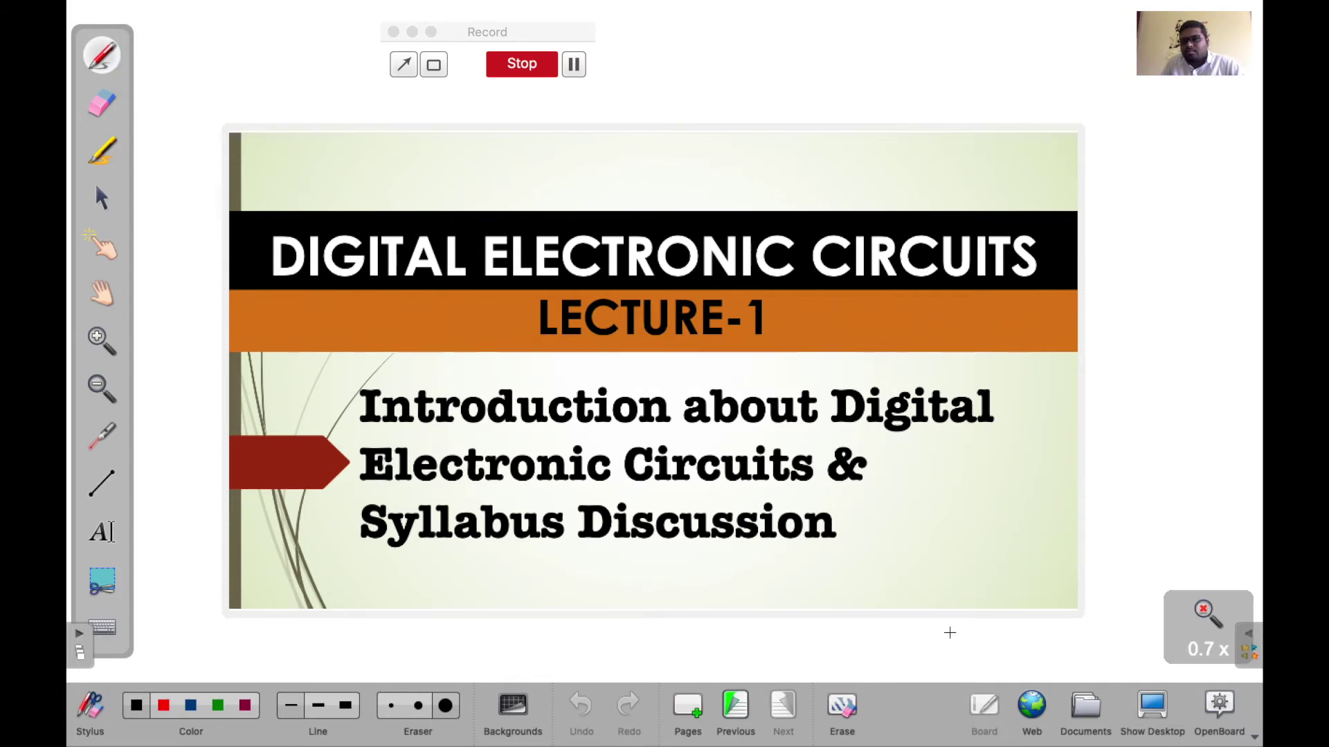
# - Open the preferences and move the Record window clear of the display settings
pyautogui.click(1213, 712)
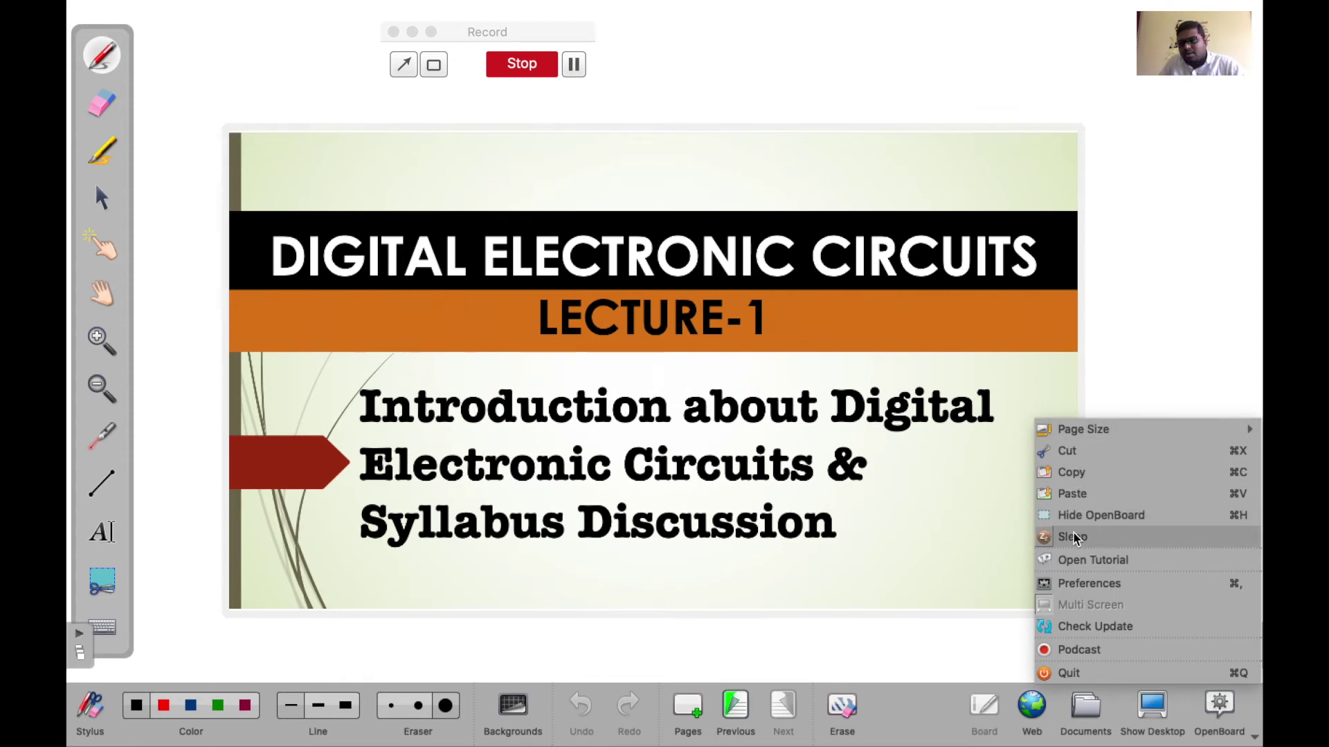
pyautogui.click(1065, 588)
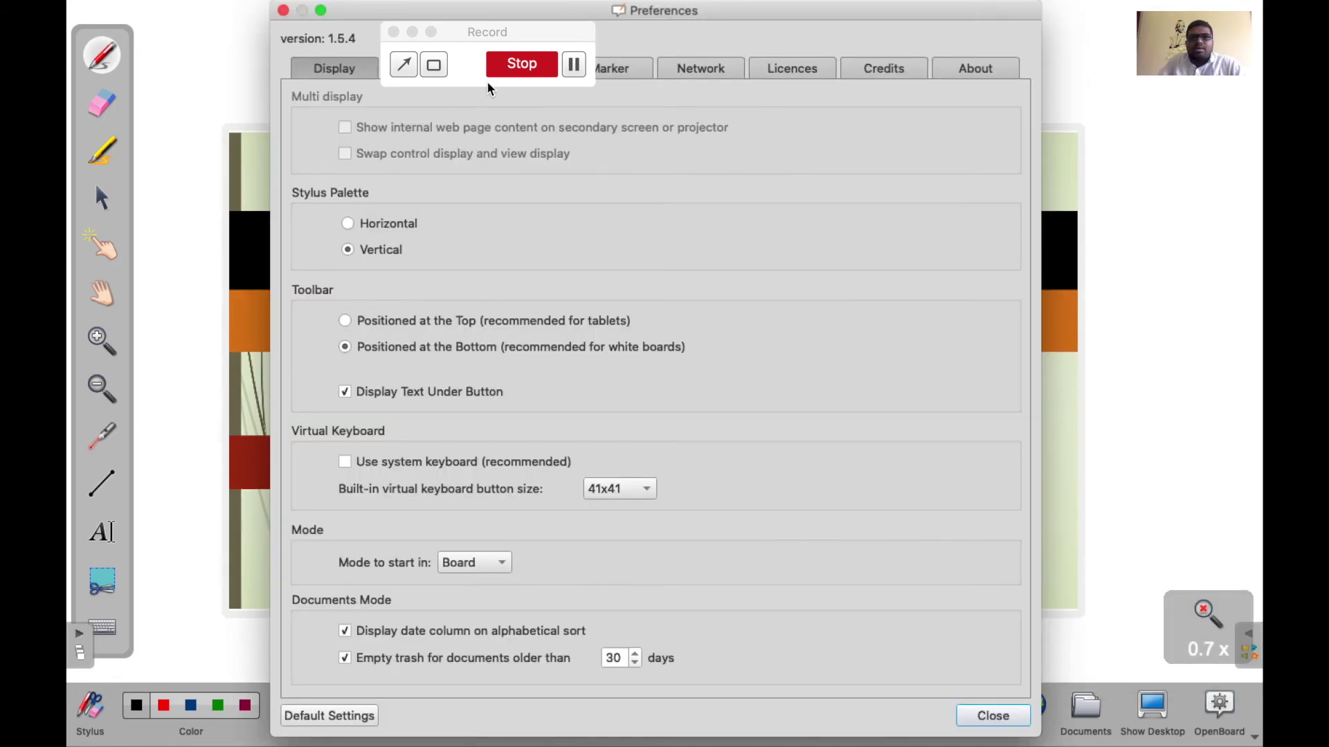
pyautogui.moveTo(466, 26); pyautogui.dragTo(1128, 209)
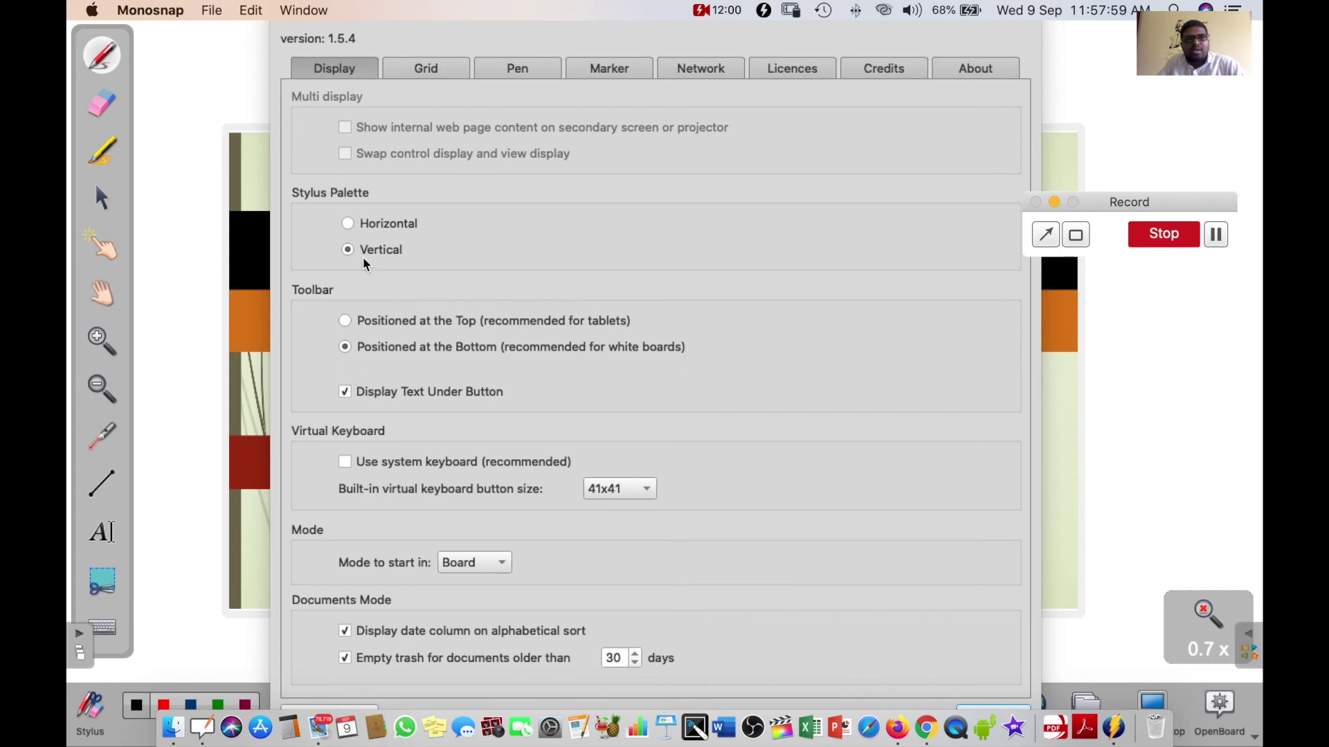
# - Try the Horizontal stylus palette and the toolbar positioned at the Top, setting each back to Vertical and Bottom
pyautogui.click(348, 225)
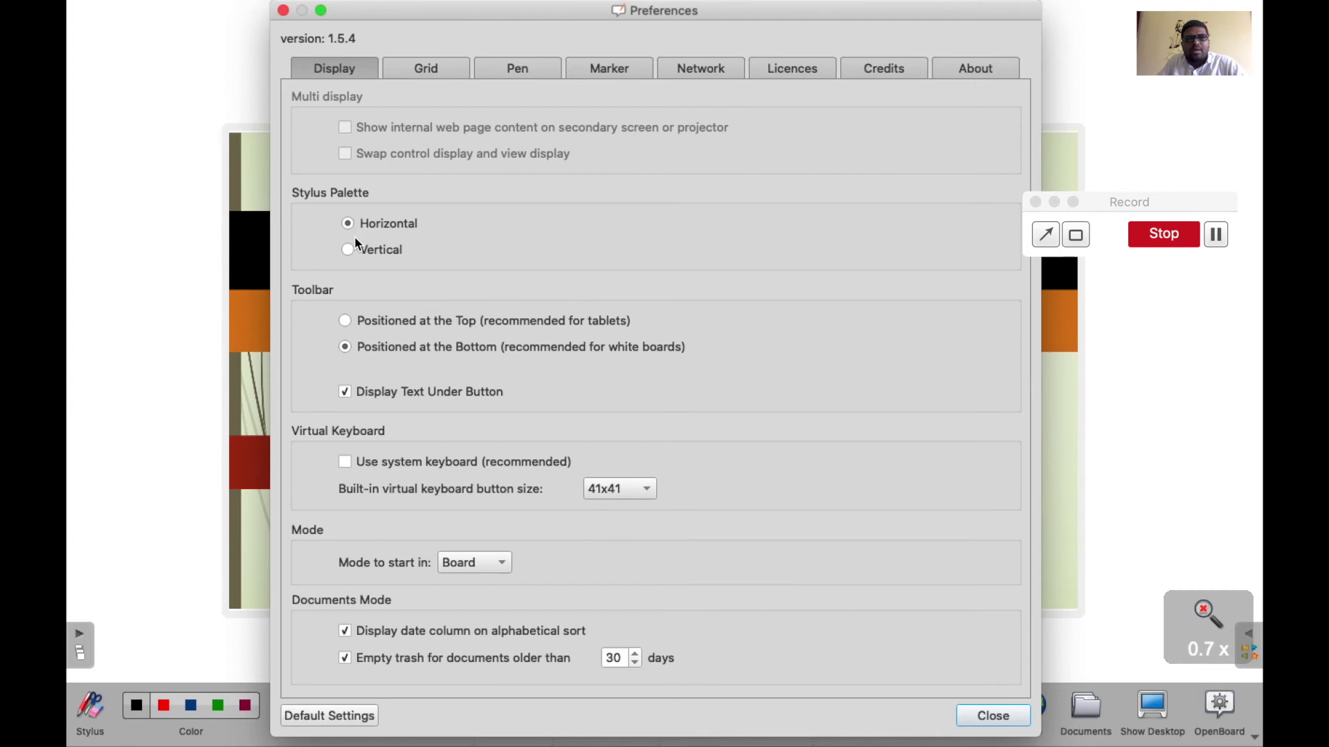
pyautogui.moveTo(499, 13); pyautogui.dragTo(373, 16)
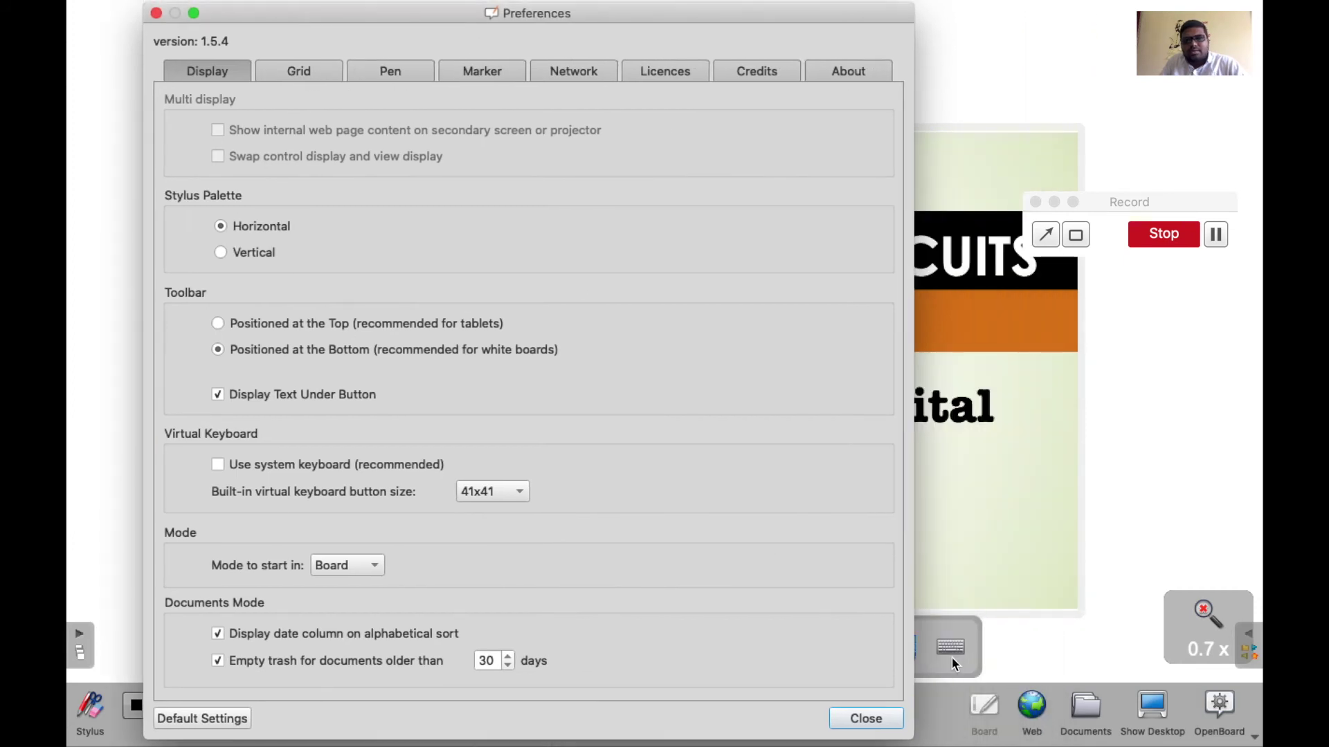
pyautogui.click(332, 15)
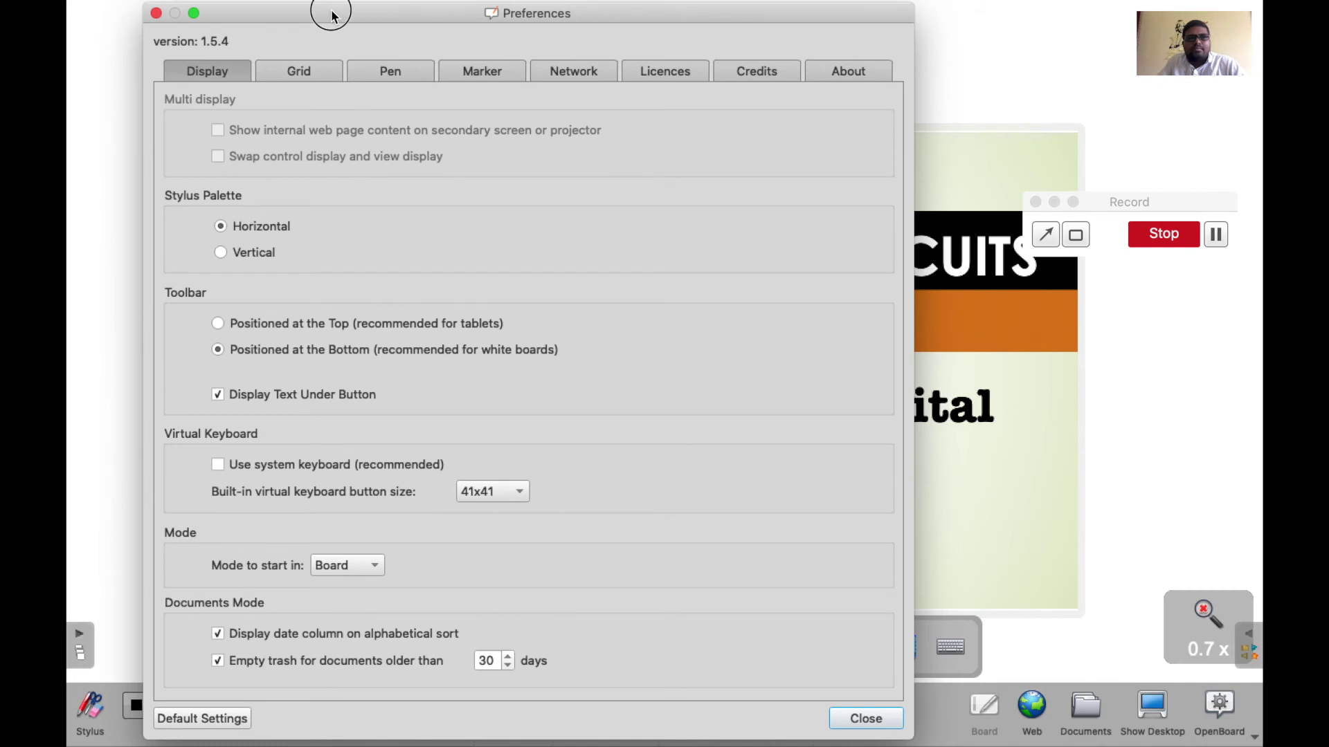
pyautogui.moveTo(332, 16); pyautogui.dragTo(451, 22)
pyautogui.click(339, 259)
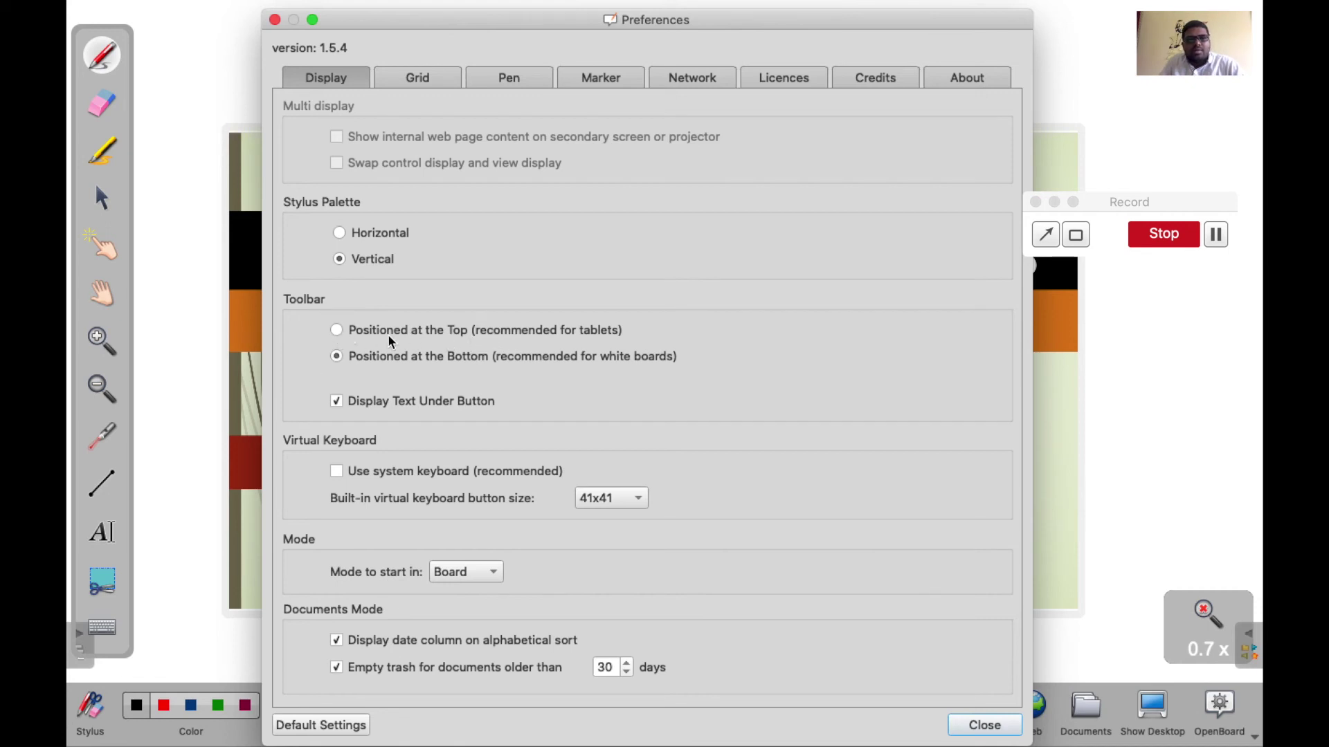
pyautogui.click(346, 330)
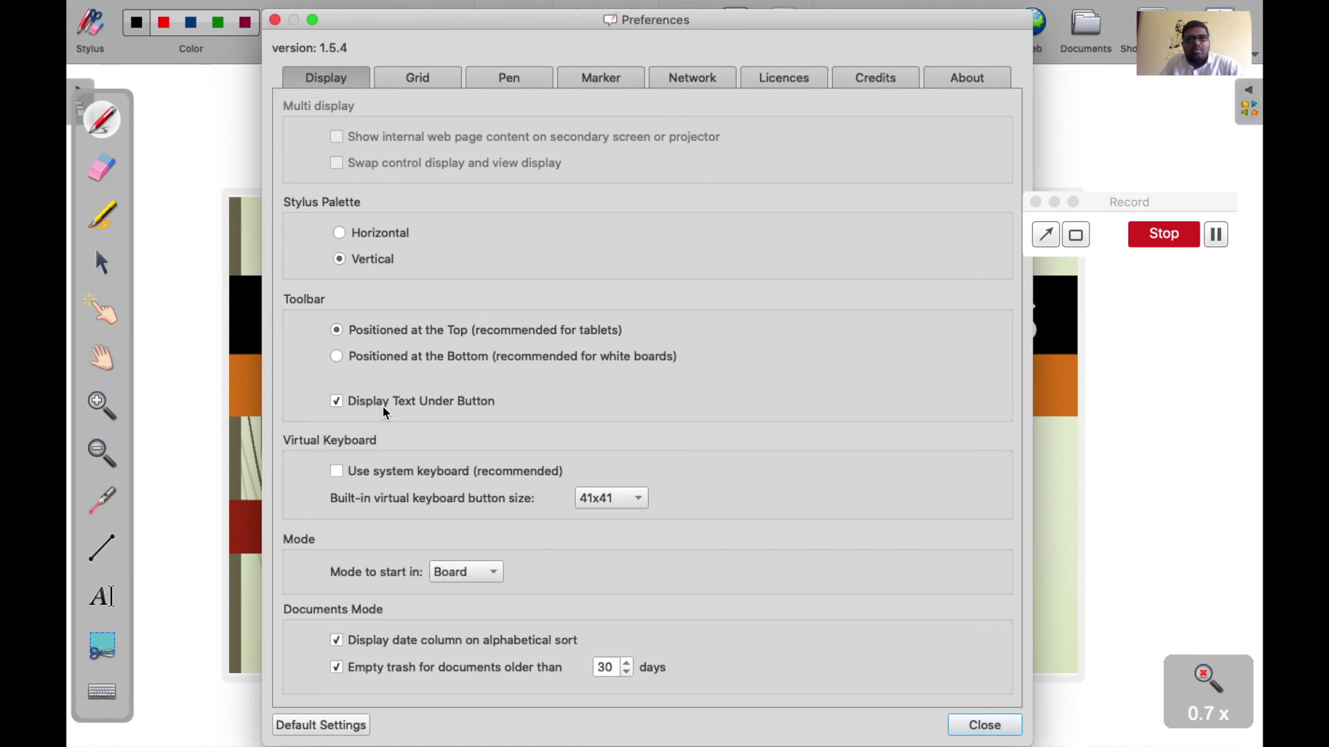
pyautogui.click(337, 357)
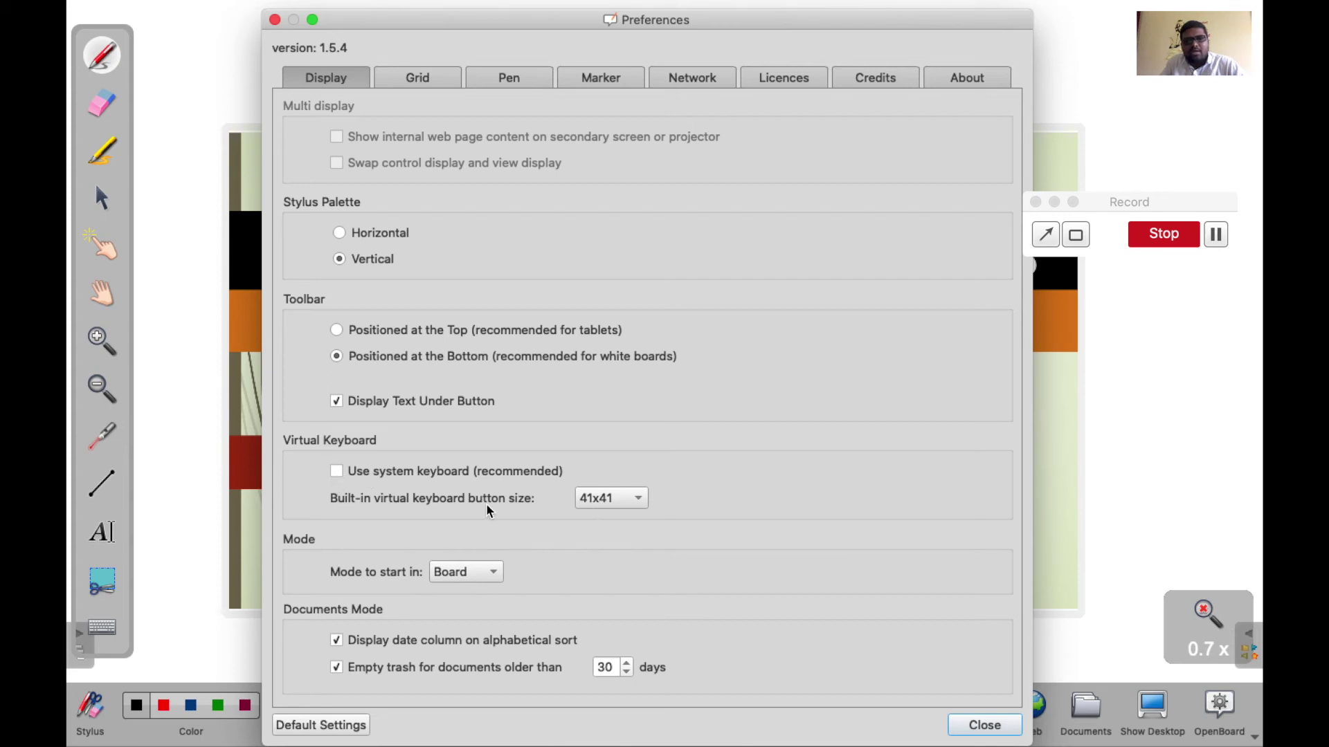
# - View the choices for the built-in virtual keyboard button size and the mode to start in, keeping 41x41 and Board
pyautogui.click(636, 503)
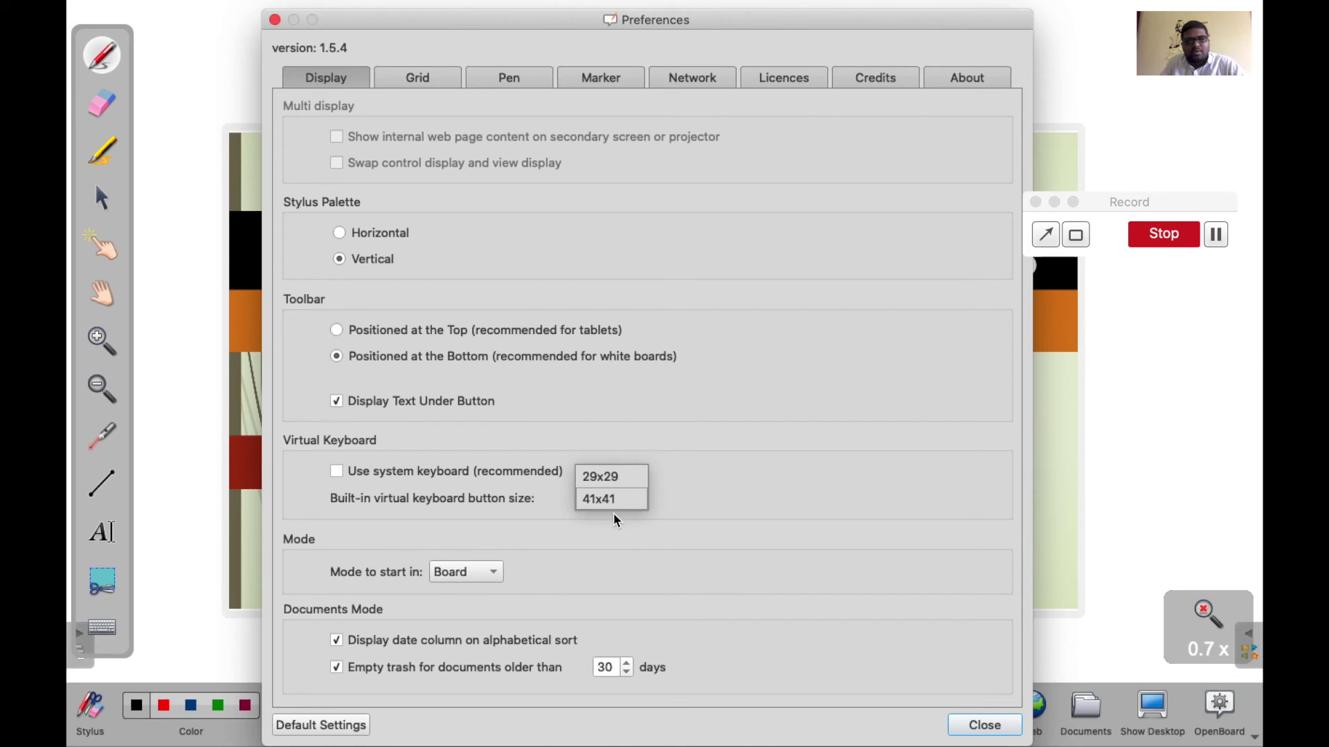
pyautogui.click(391, 512)
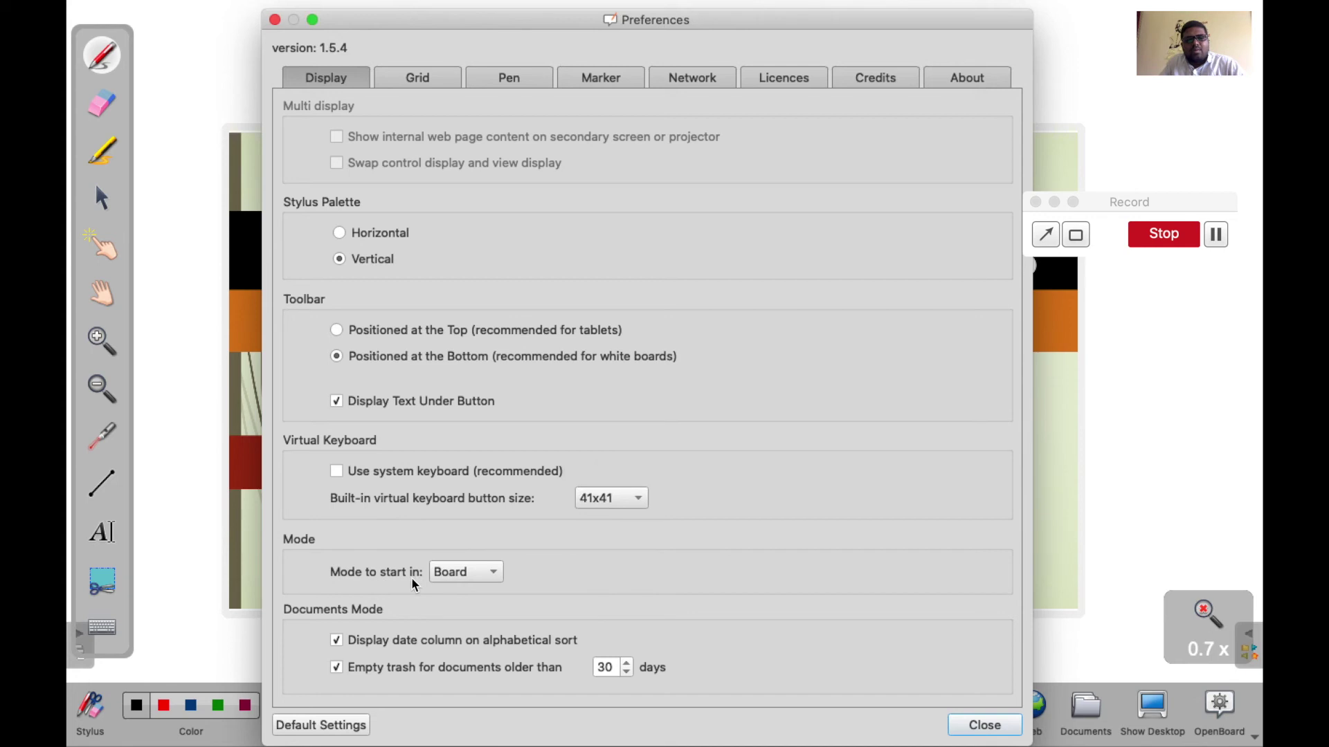
pyautogui.click(488, 577)
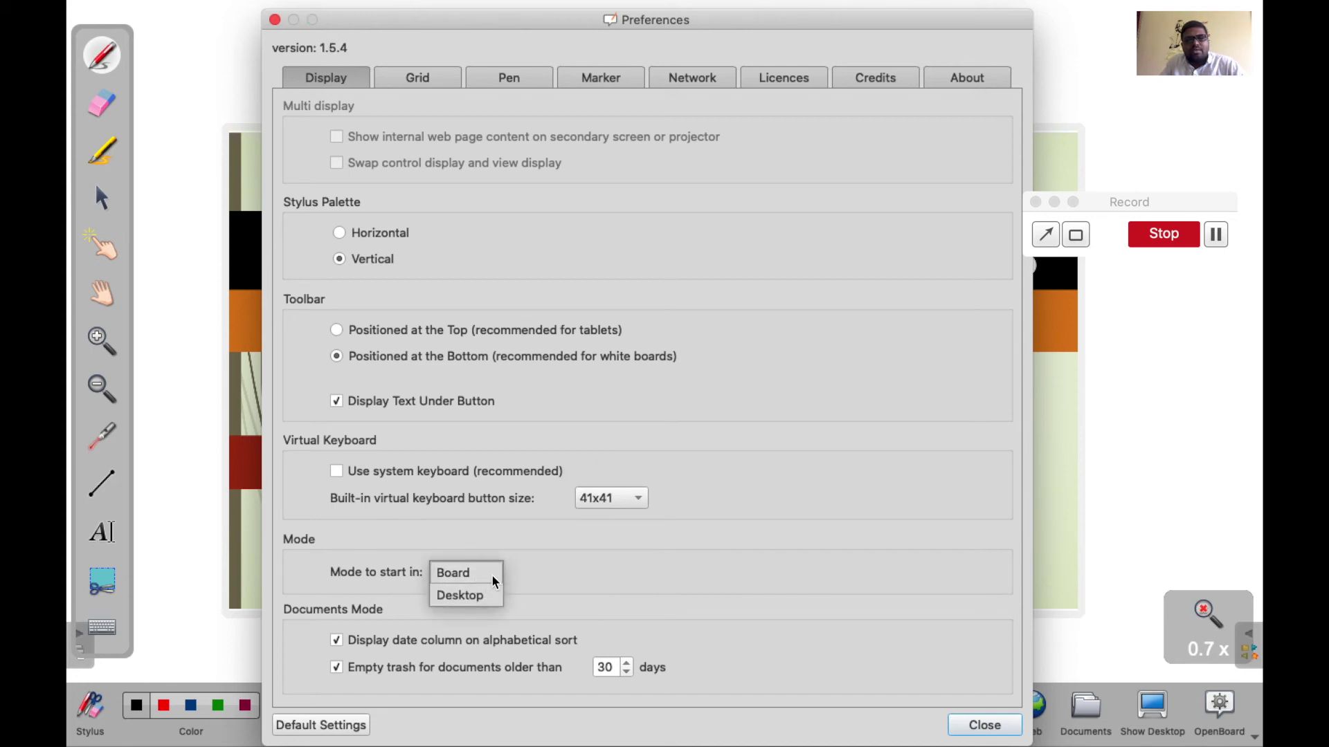
pyautogui.click(525, 573)
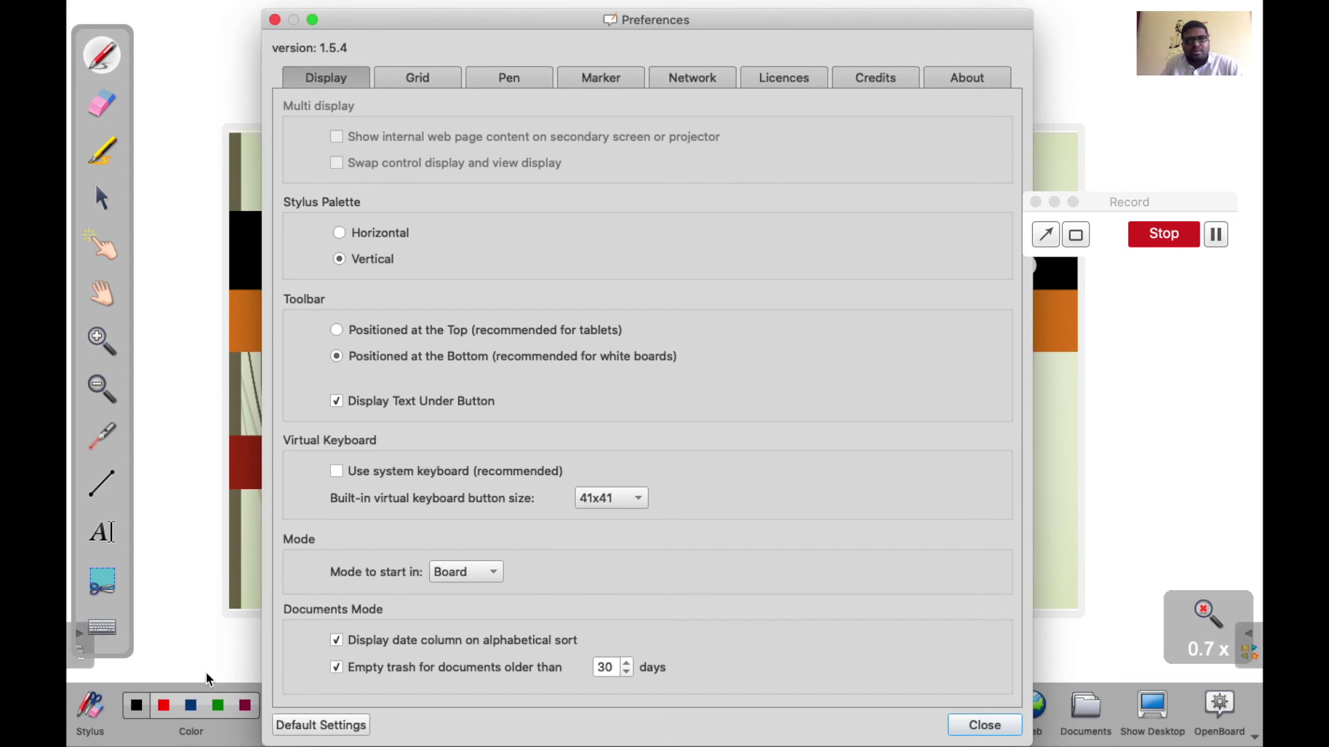
# - View the grid and pen preferences, moving the dialog aside to uncover the line widths and slide behind it
pyautogui.click(423, 82)
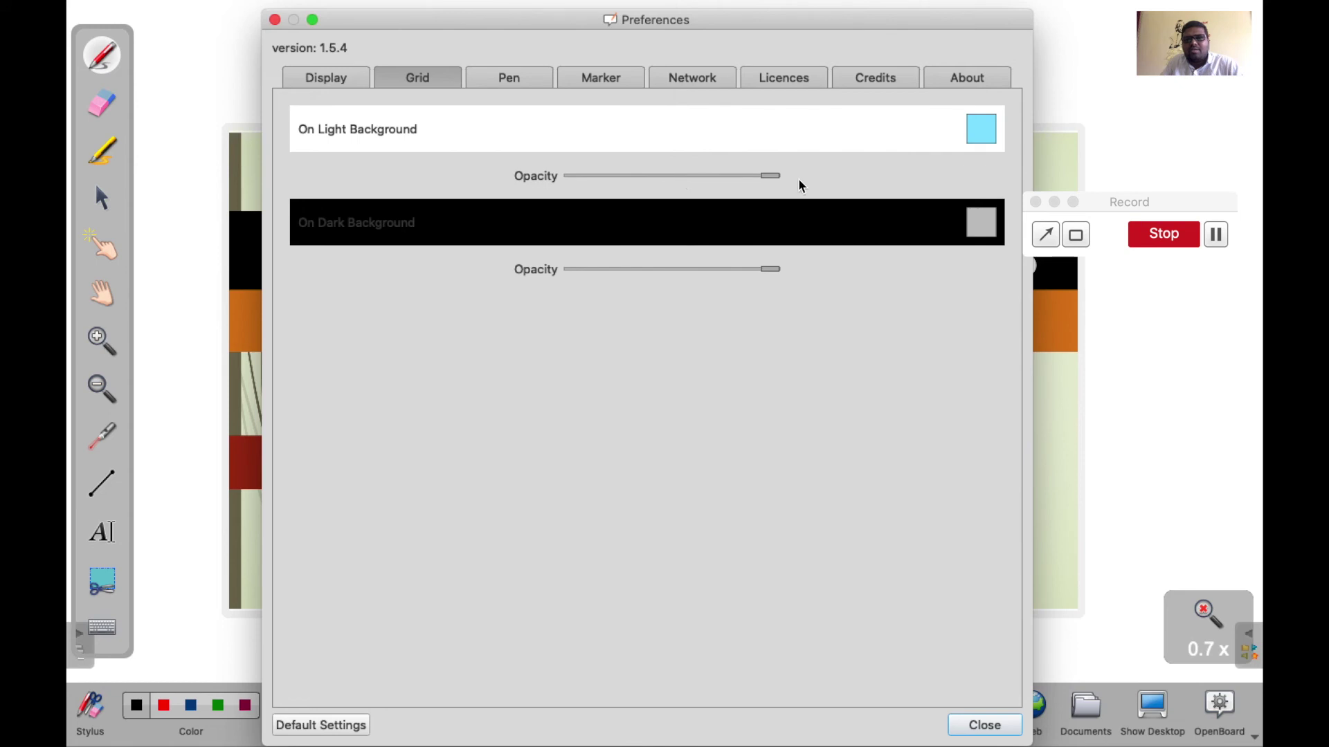
pyautogui.click(516, 82)
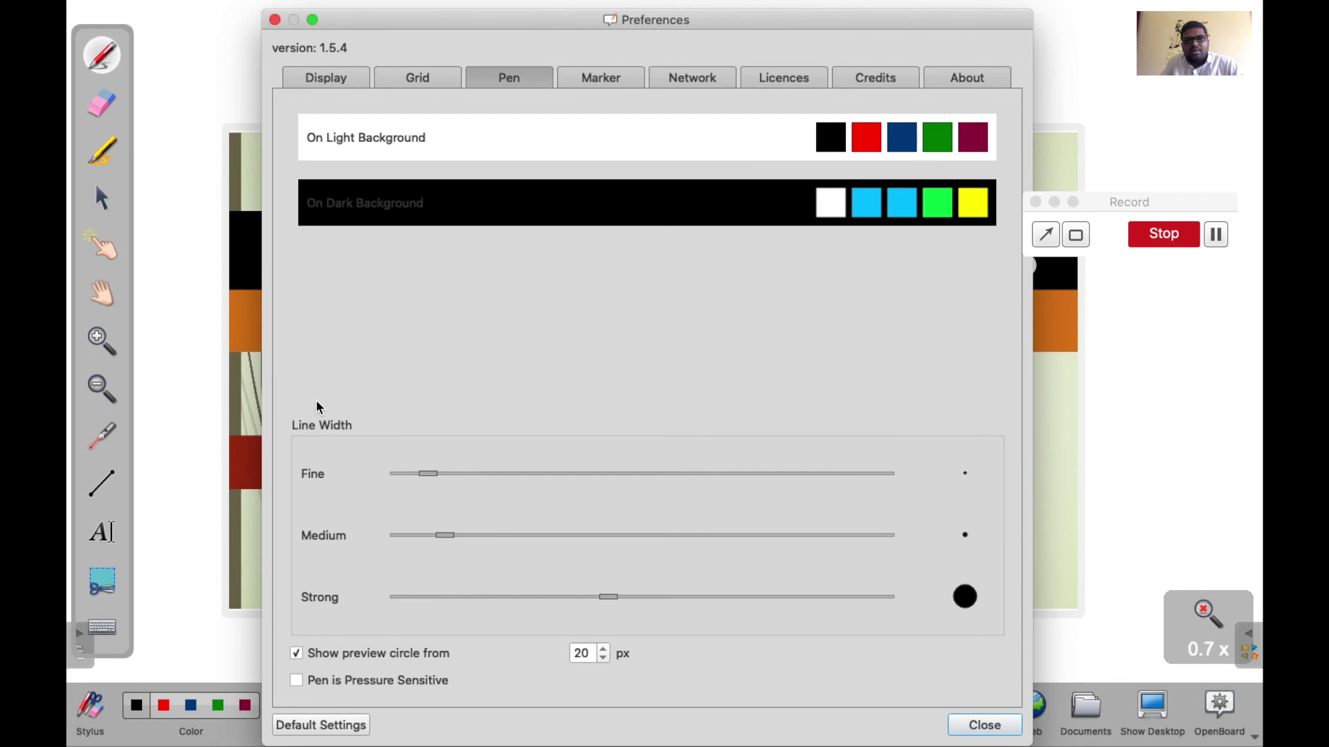
pyautogui.moveTo(415, 22); pyautogui.dragTo(473, 26)
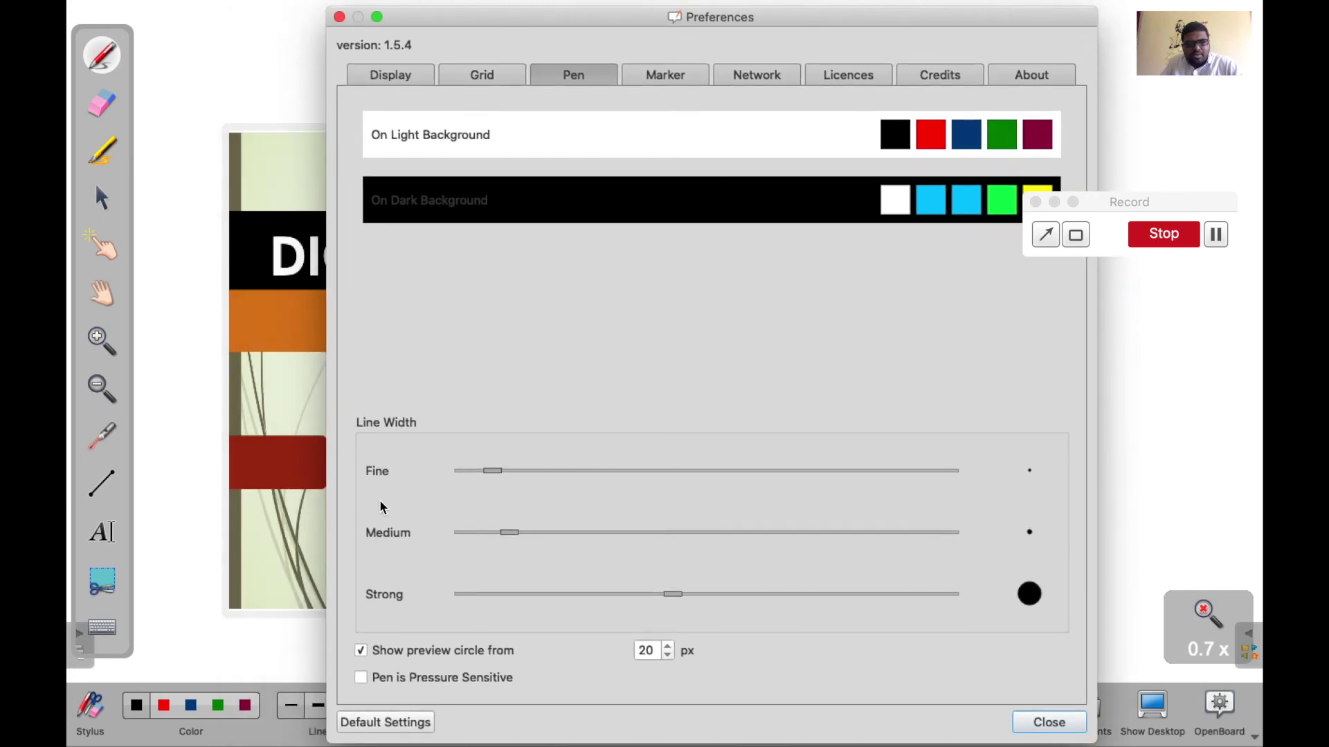
pyautogui.click(473, 21)
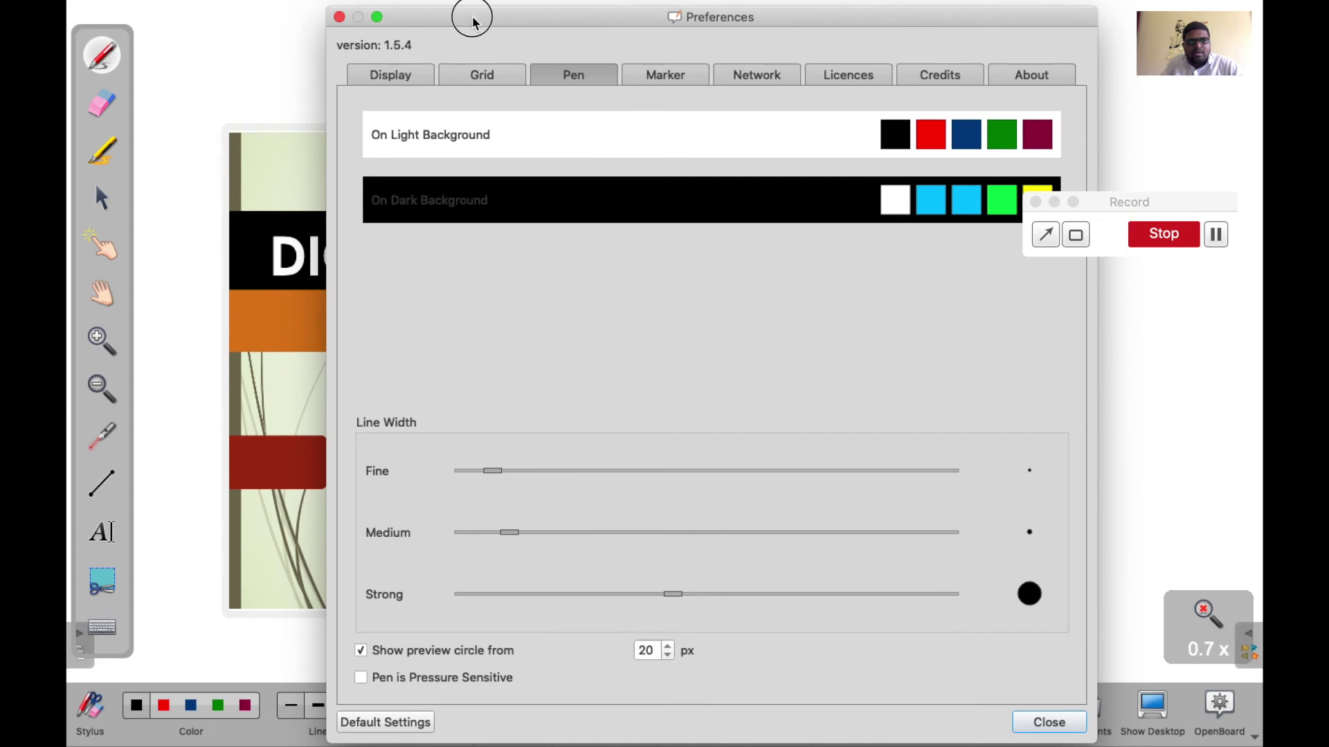
pyautogui.moveTo(473, 21); pyautogui.dragTo(566, 22)
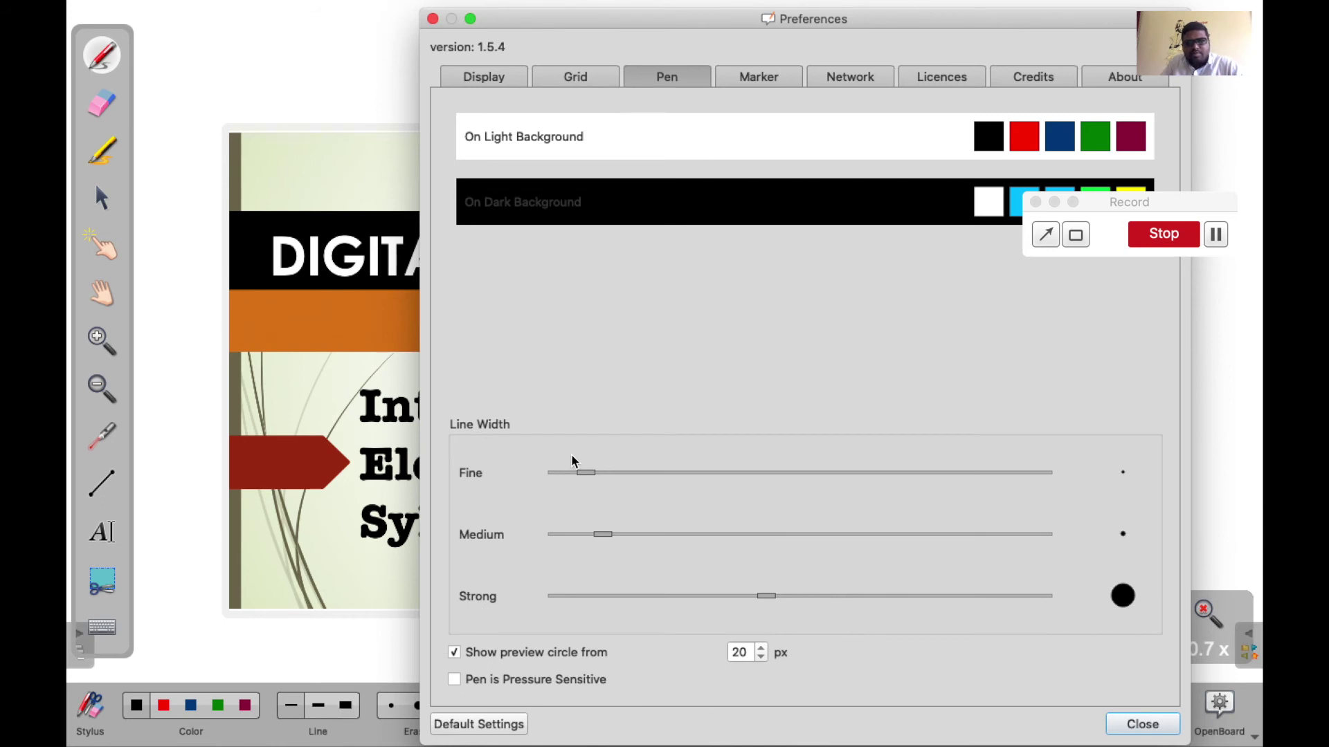
# - Try a thicker Fine line width for the pen and reduce it back to a thin line
pyautogui.moveTo(581, 478); pyautogui.dragTo(590, 480)
pyautogui.moveTo(614, 482); pyautogui.dragTo(653, 486)
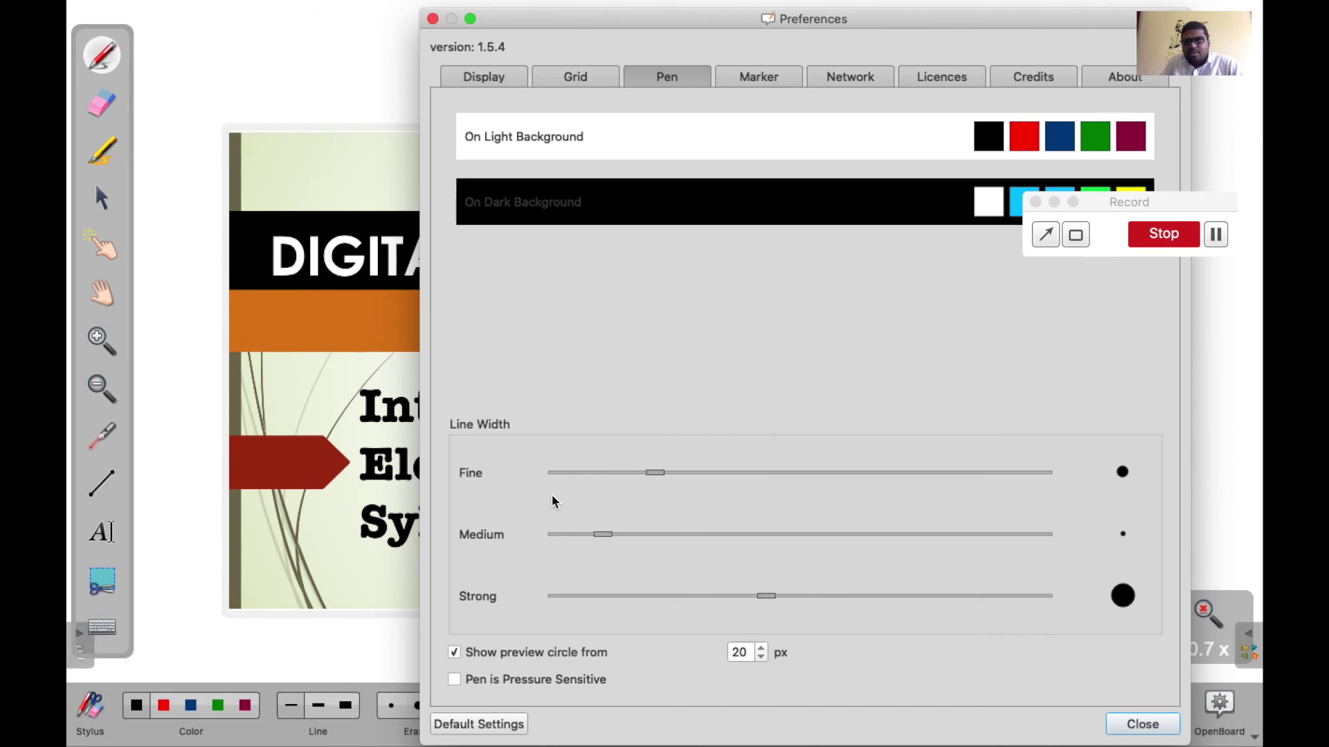
pyautogui.moveTo(645, 473); pyautogui.dragTo(576, 477)
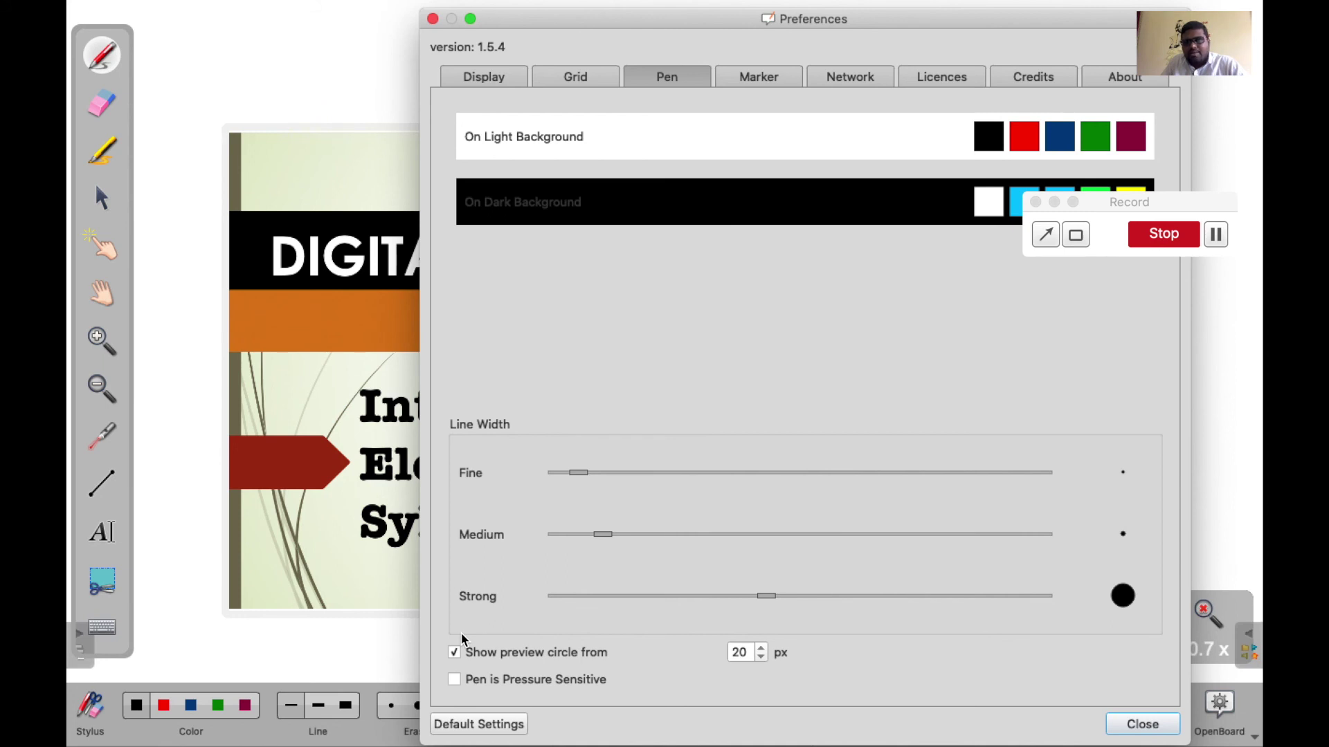
# - View the marker colours, opacity and line widths, and return to the grid preferences
pyautogui.click(757, 82)
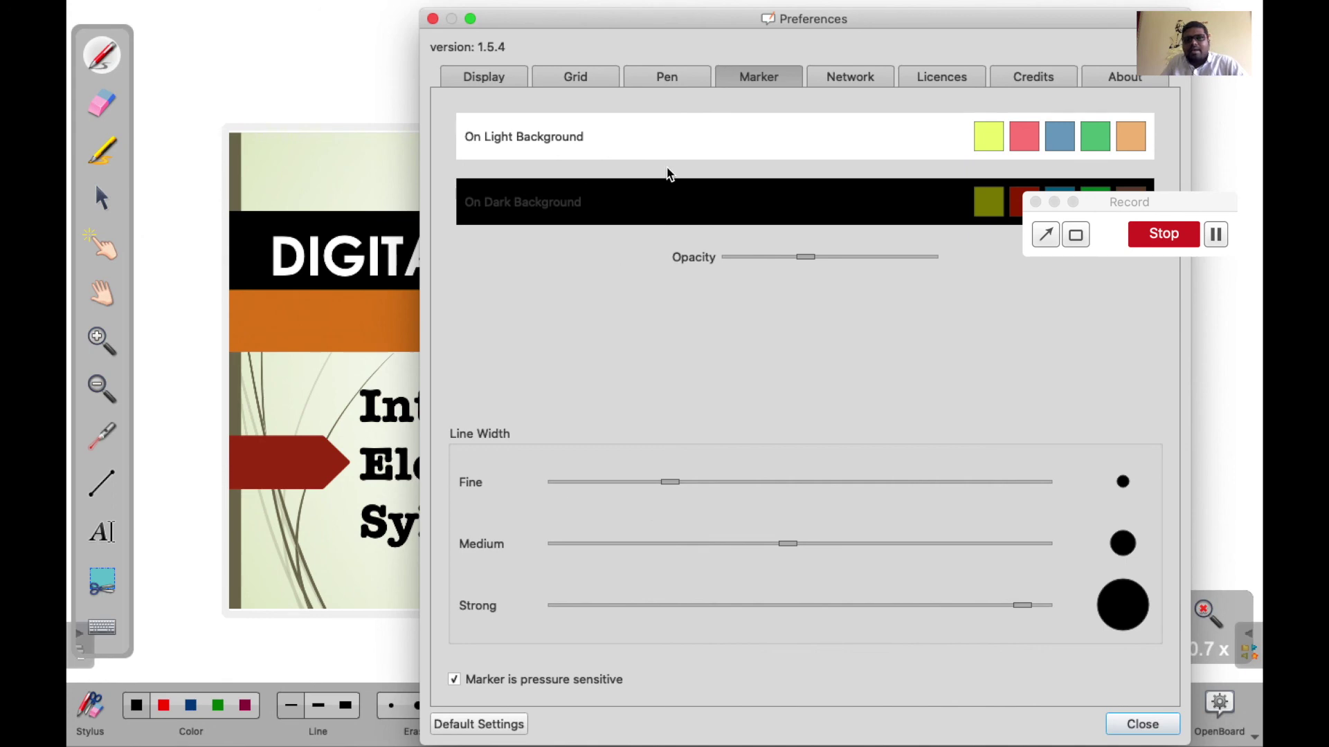
pyautogui.click(585, 77)
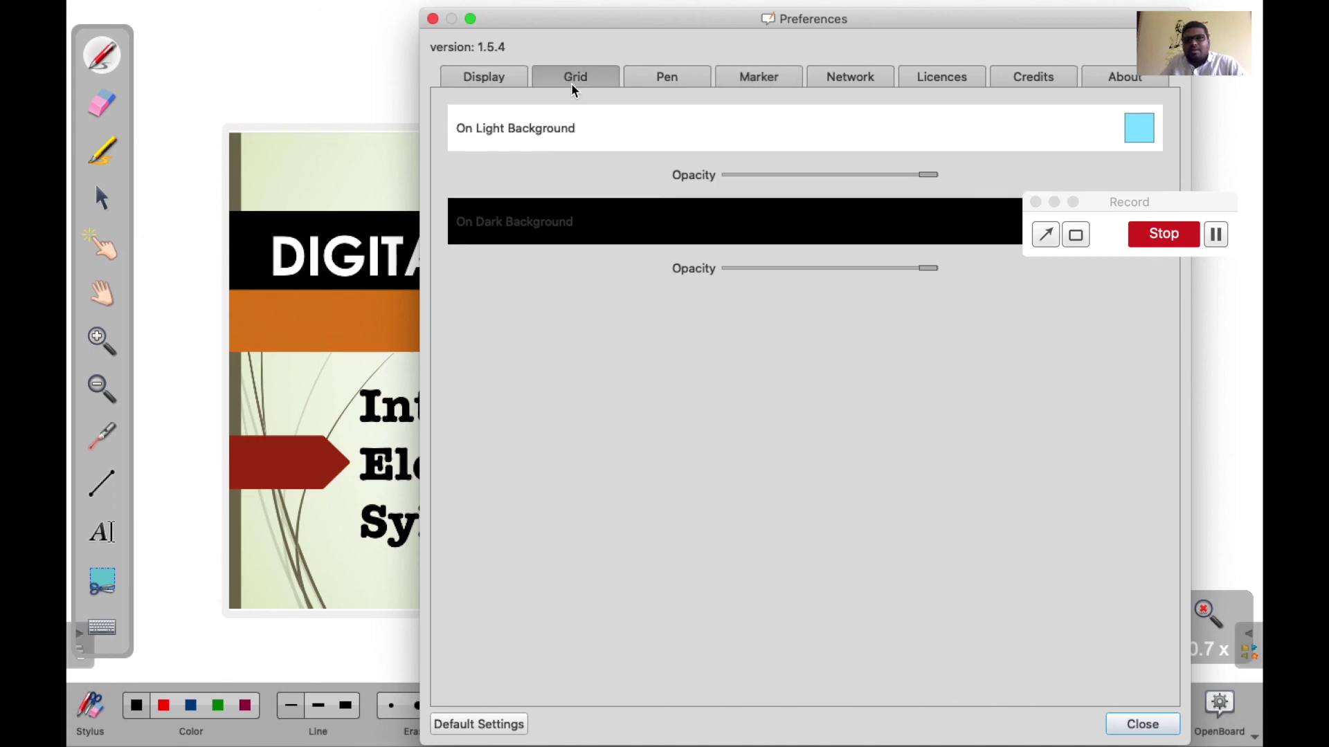
# - Return to the display preferences and close the Preferences dialog
pyautogui.click(488, 79)
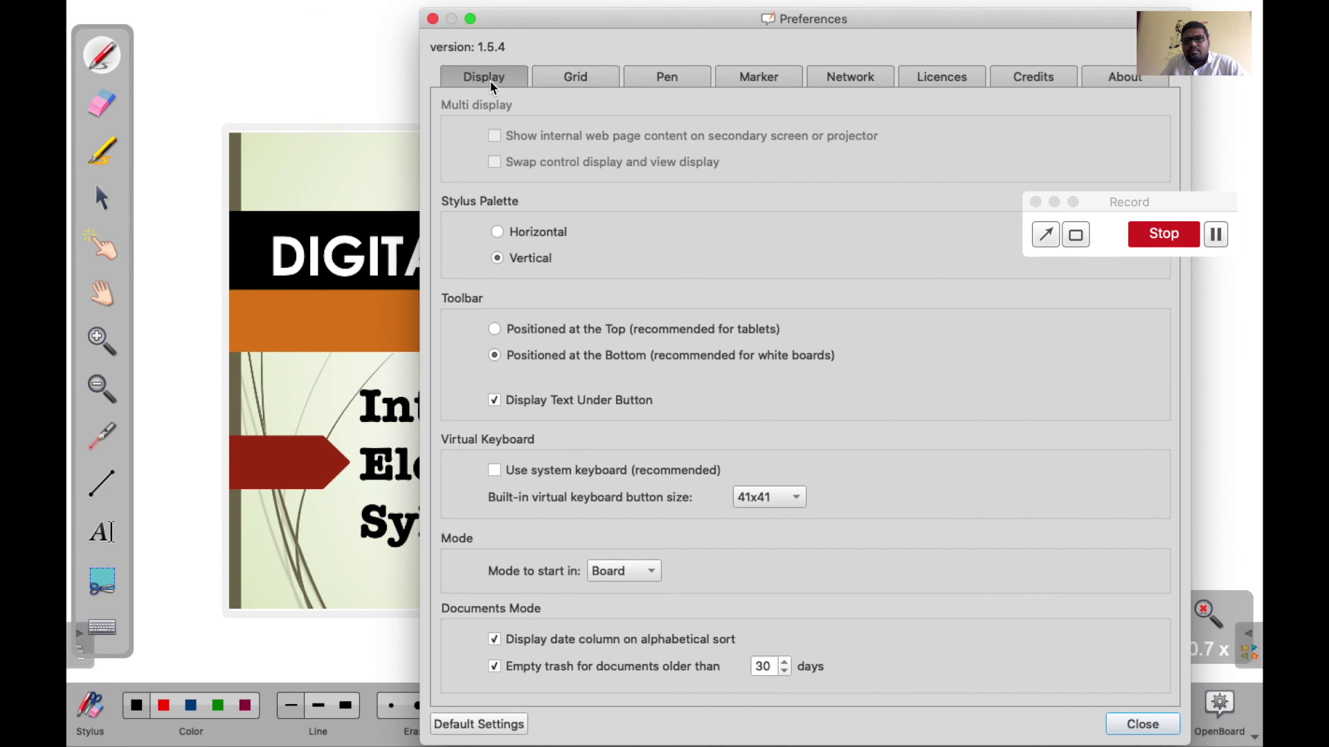
pyautogui.click(433, 19)
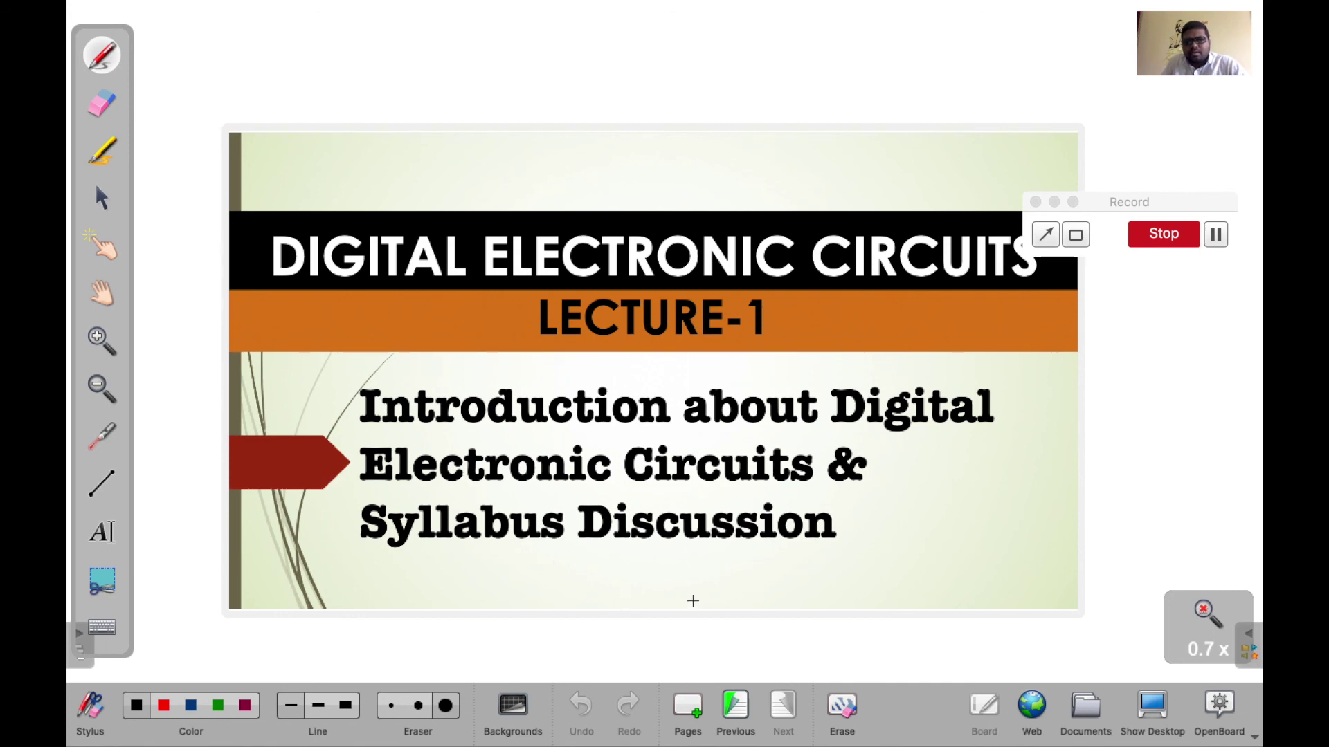
pyautogui.click(1216, 235)
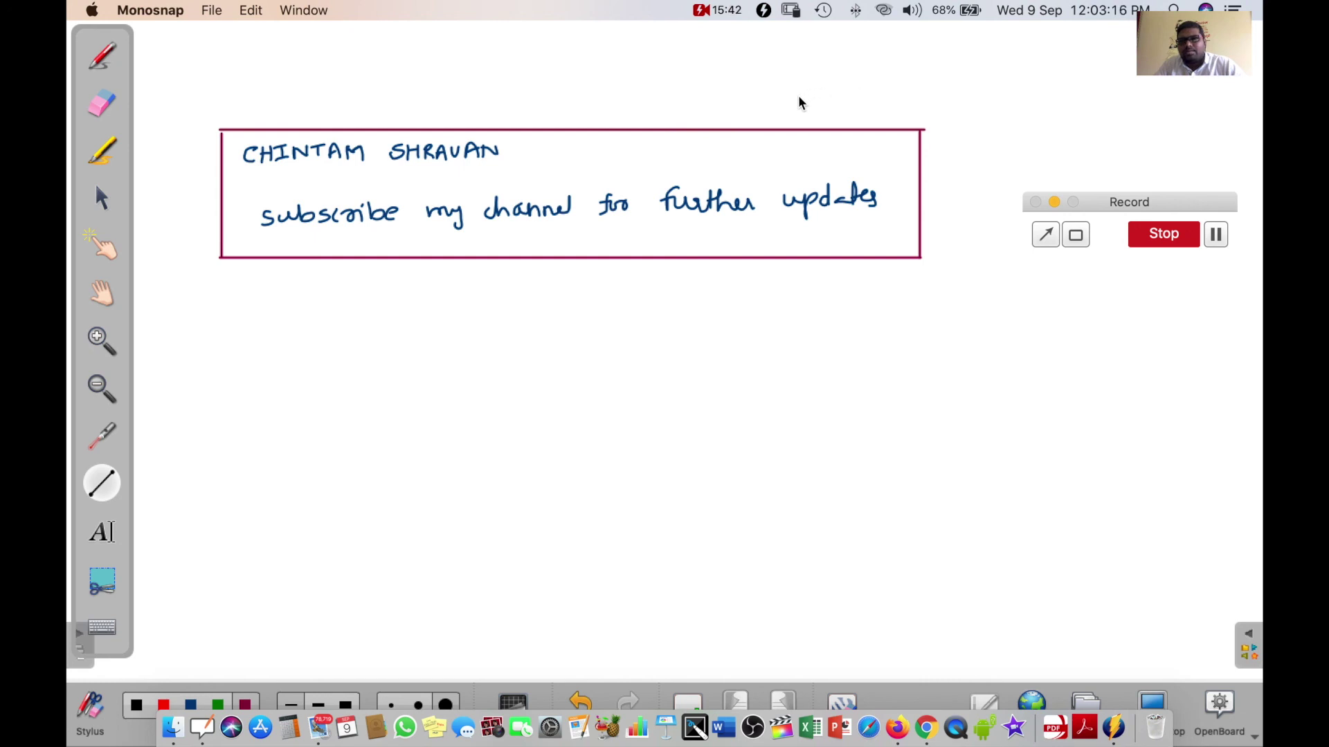
pyautogui.click(1205, 236)
pyautogui.click(1212, 236)
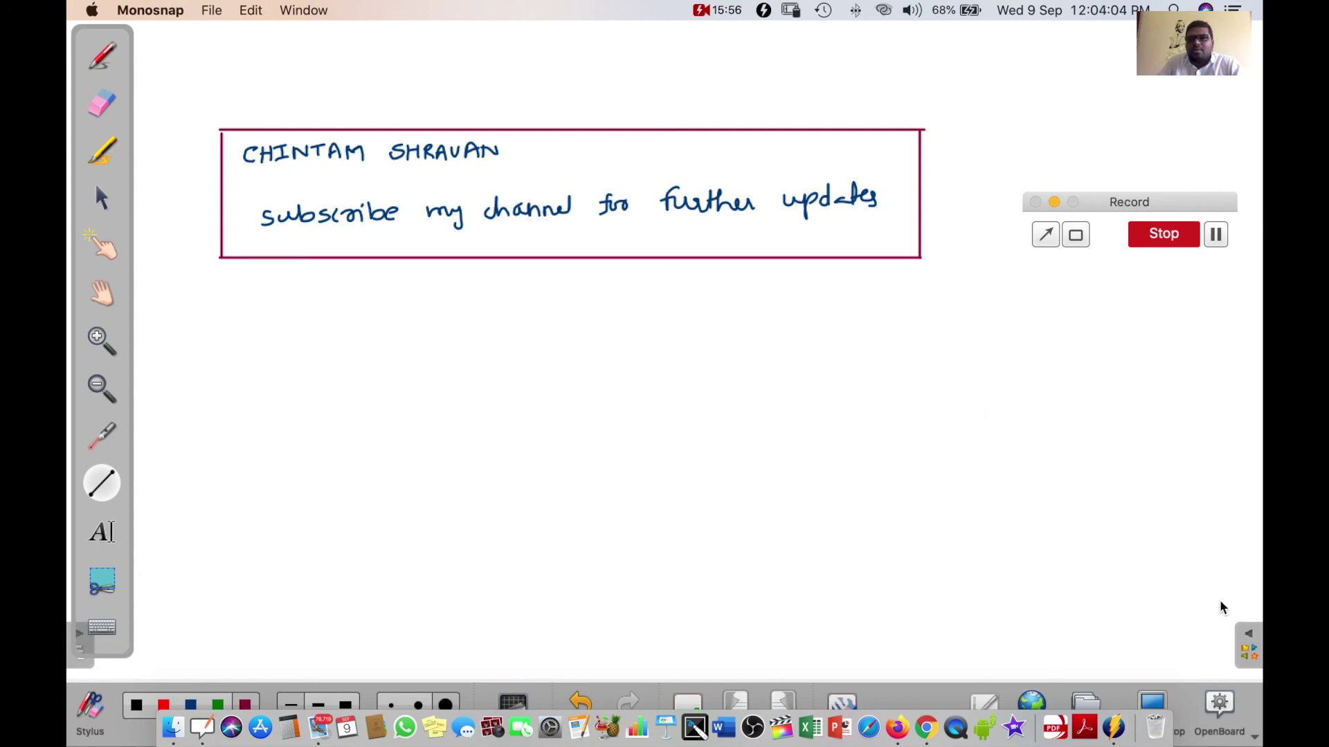
# - Expand the library beside the board, move the floating Record window off it, and open the Pictures folder
pyautogui.click(1239, 629)
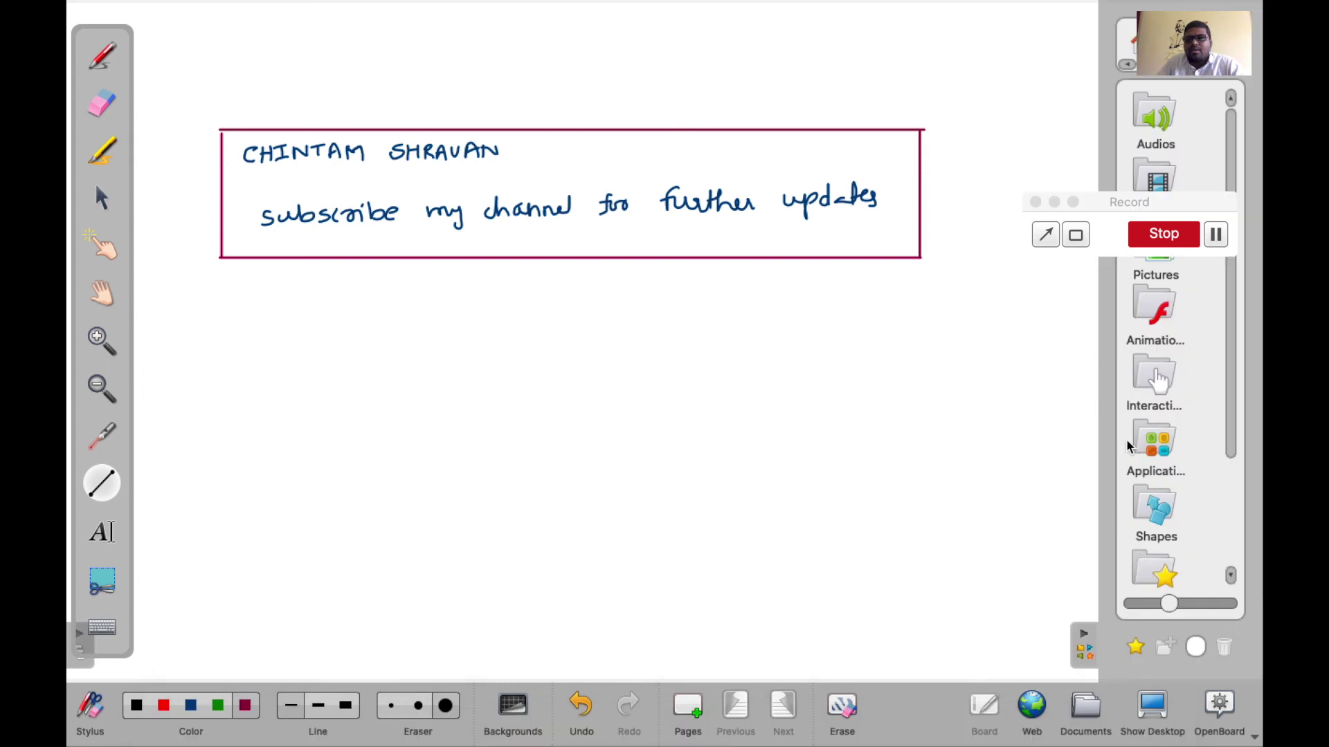
pyautogui.moveTo(1102, 205); pyautogui.dragTo(770, 342)
pyautogui.doubleClick(1153, 241)
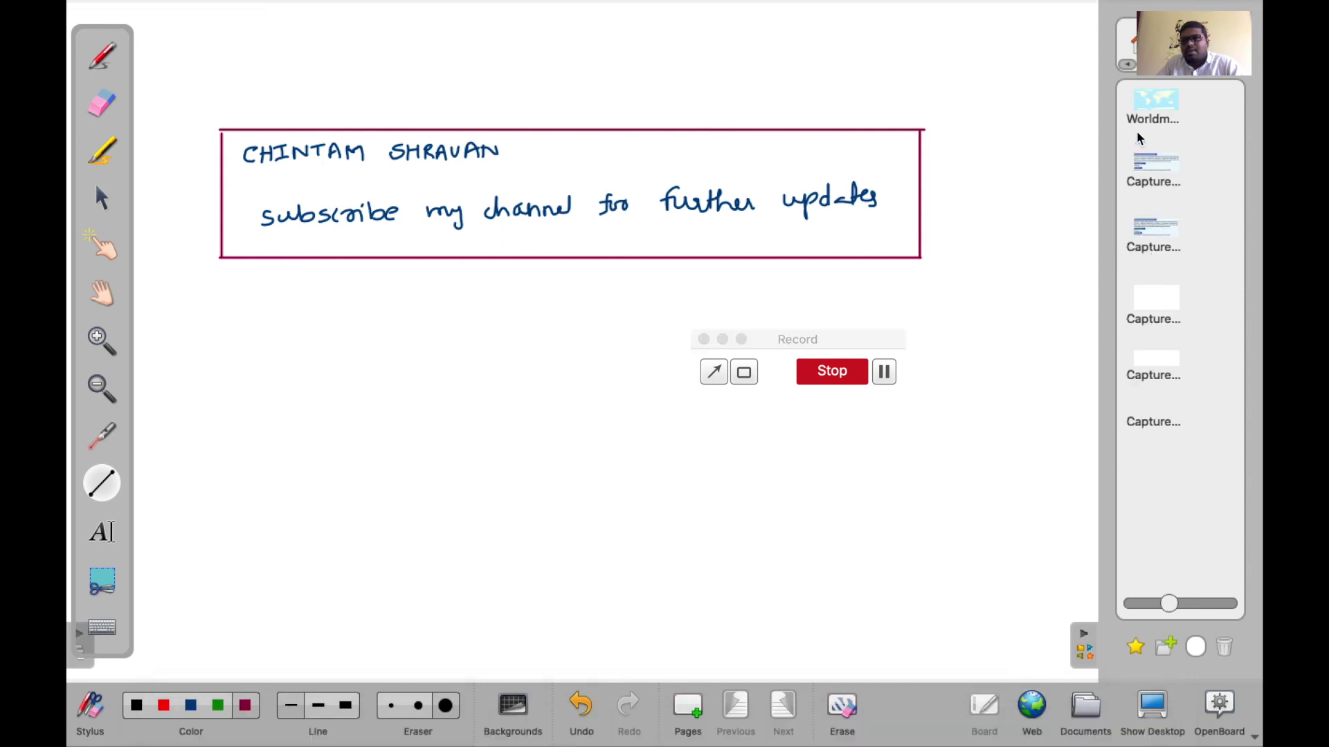